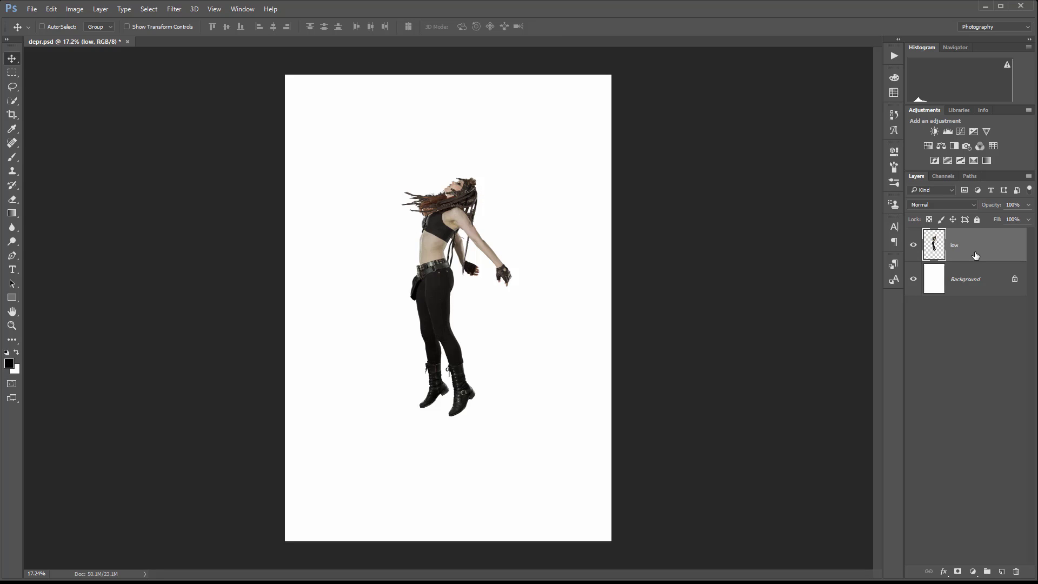
- Duplicate the low layer and rename the copy "model"
key(ctrl+j)
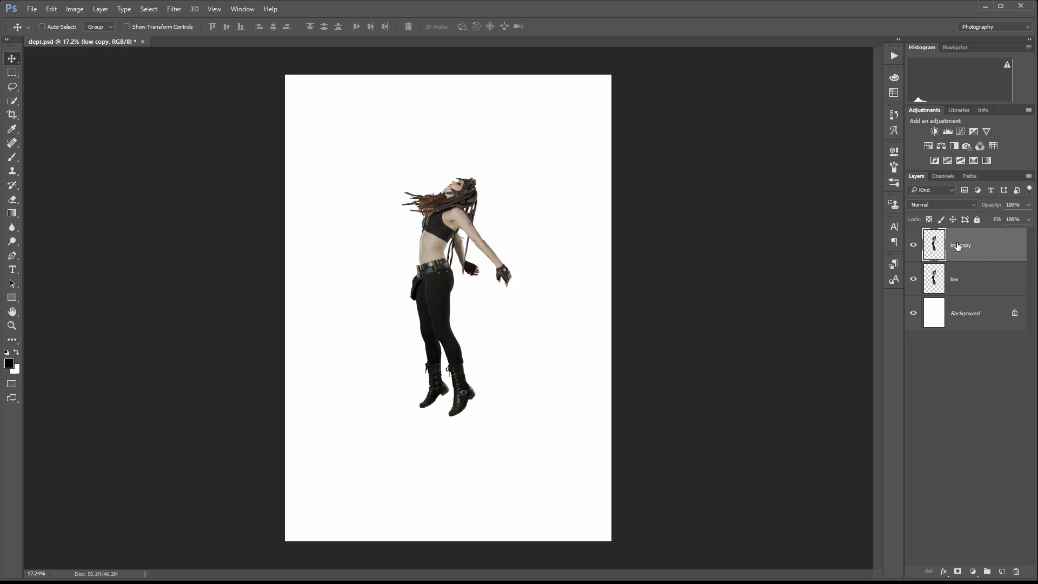
double_click(958, 244)
text(model)
key(Return)
- Puppet Warp the model layer with pins on the waist, front boot and head, bending the head farther back
click(52, 9)
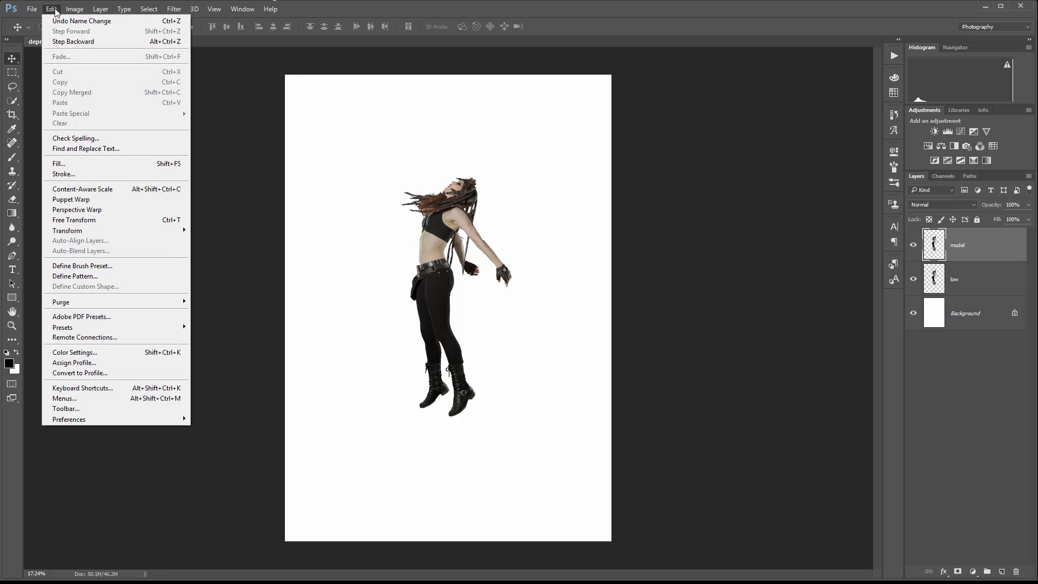
click(134, 202)
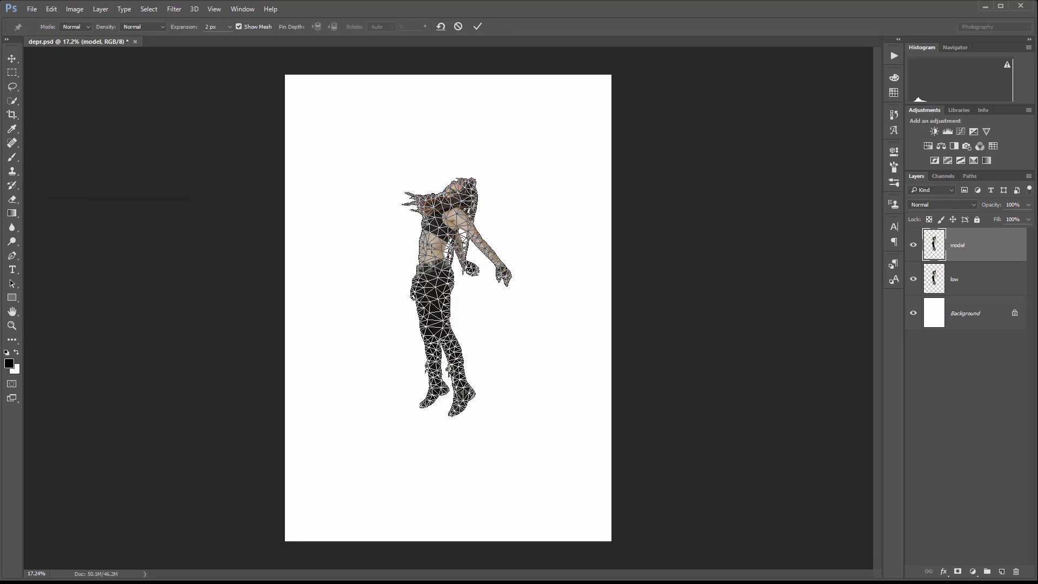
click(427, 244)
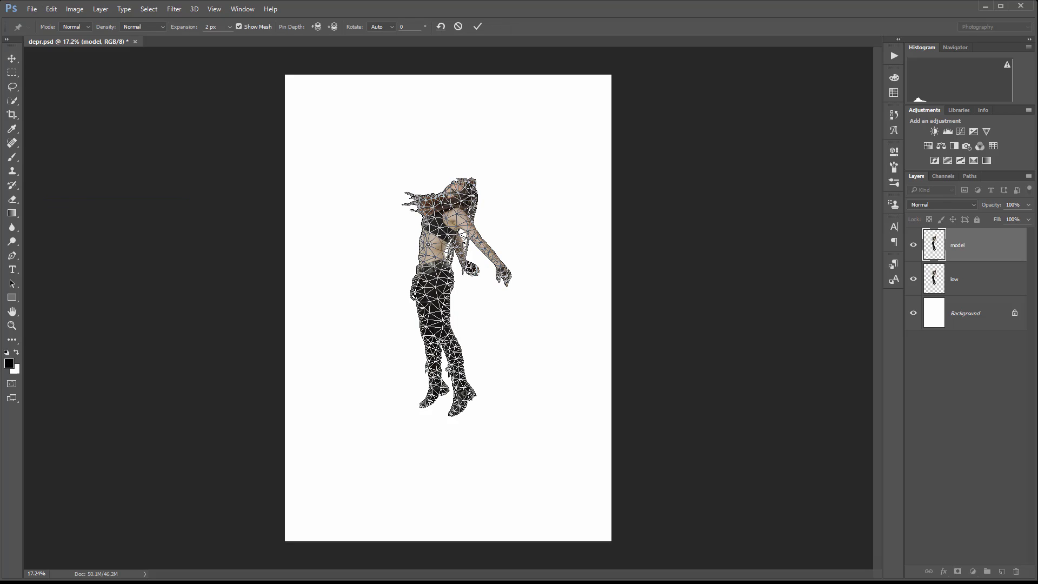
click(464, 393)
click(460, 187)
drag(460, 188, 473, 198)
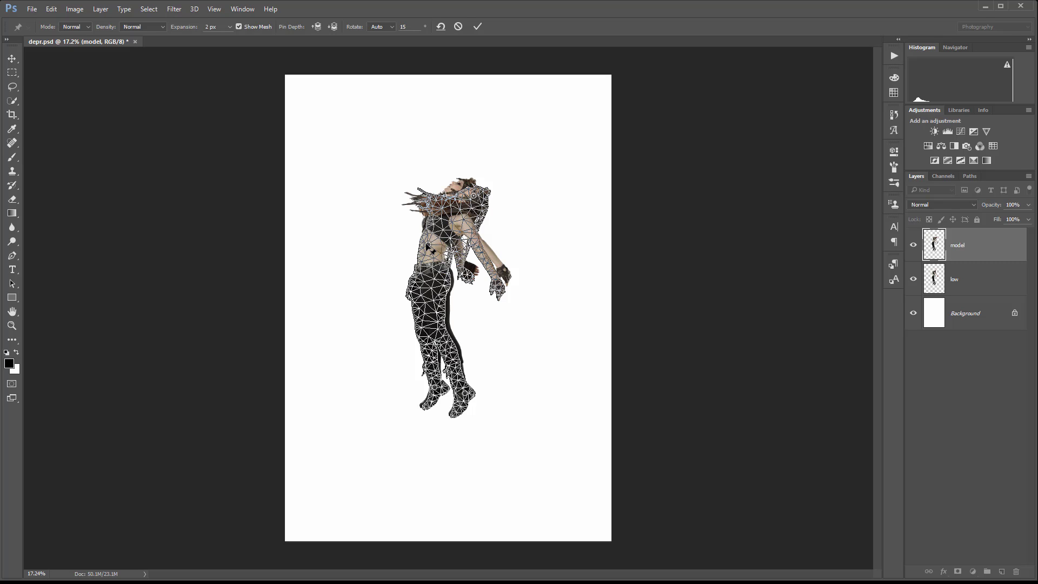
- Push the torso pin slightly forward, then pin the front hand and pull that arm down toward the body
drag(425, 242, 425, 242)
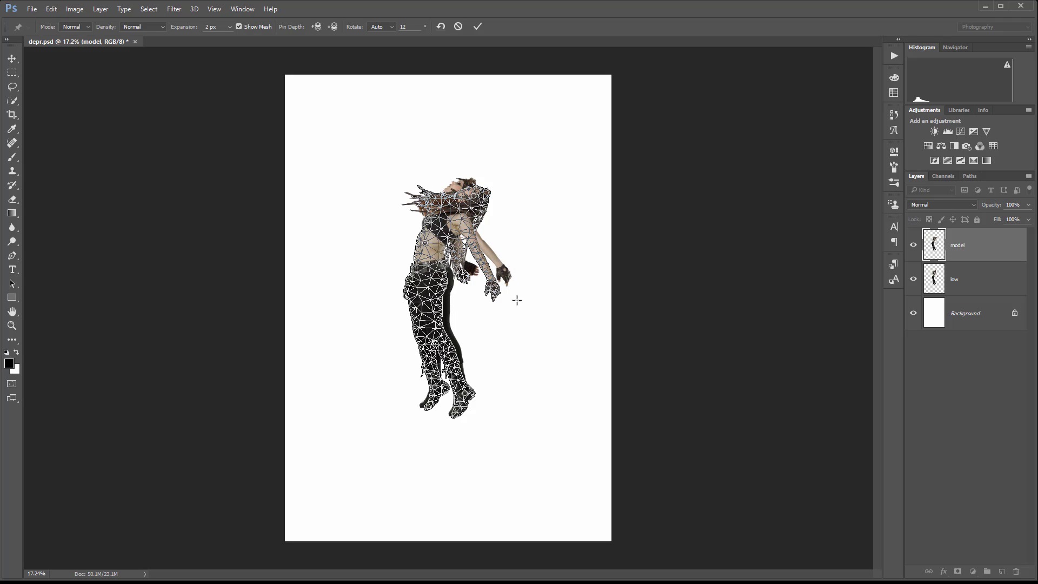
click(493, 287)
drag(494, 291, 484, 295)
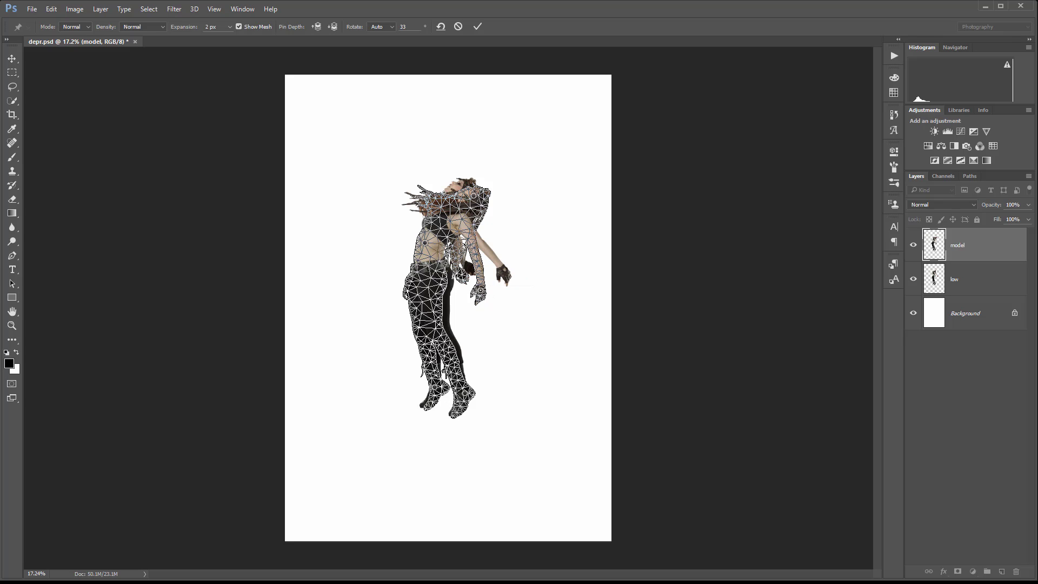
- Pin the toes of both boots, point the feet downward and apply the puppet warp
click(457, 411)
mouse_move(458, 411)
mouse_down()
mouse_move(431, 389)
mouse_move(432, 406)
mouse_move(462, 415)
mouse_up()
click(431, 404)
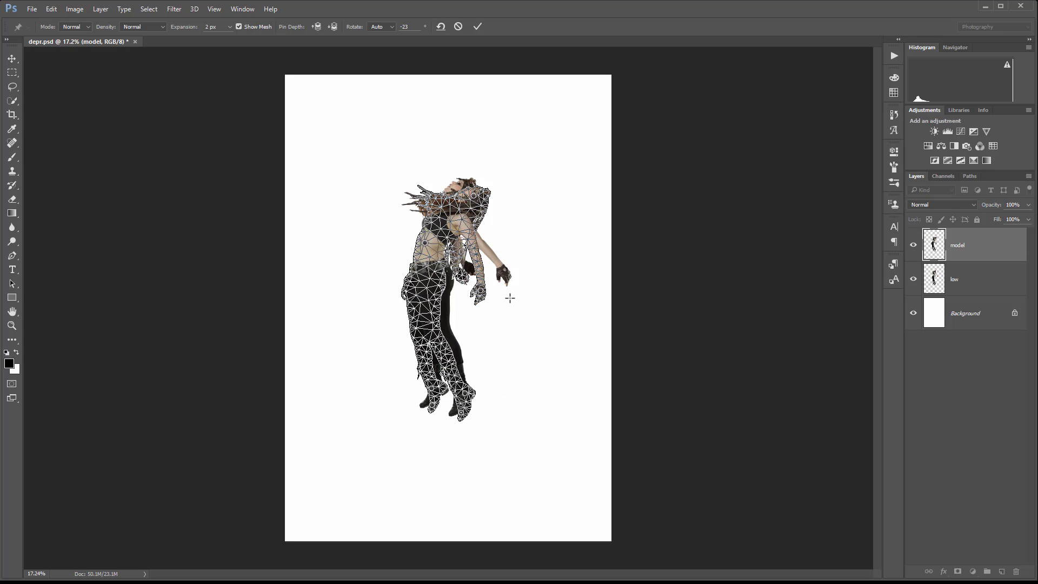
key(Return)
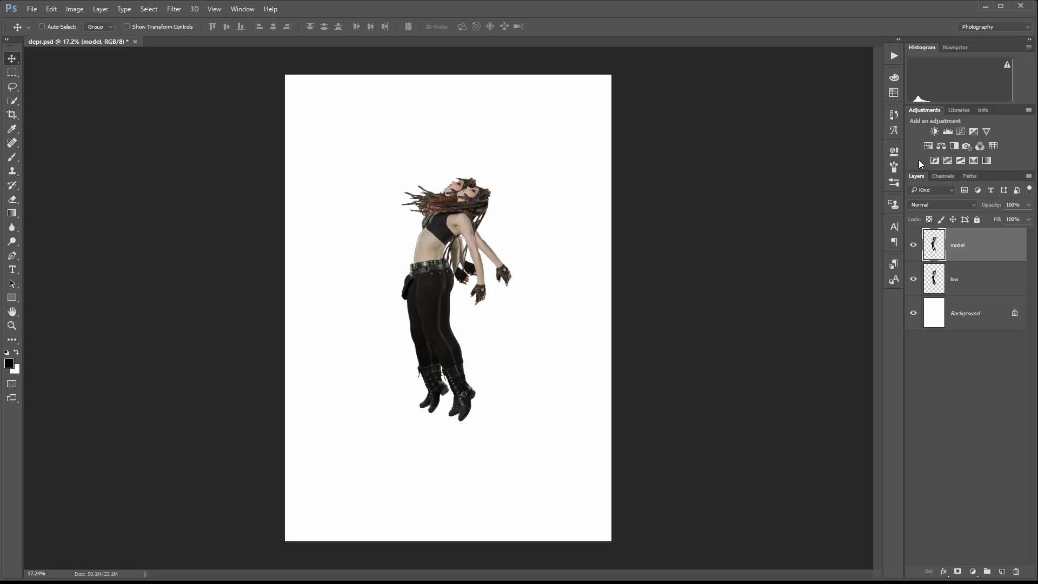
- Compare the warped figure with the original by toggling the model layer, and hide the low layer
click(915, 247)
click(915, 247)
click(916, 246)
click(916, 247)
click(913, 279)
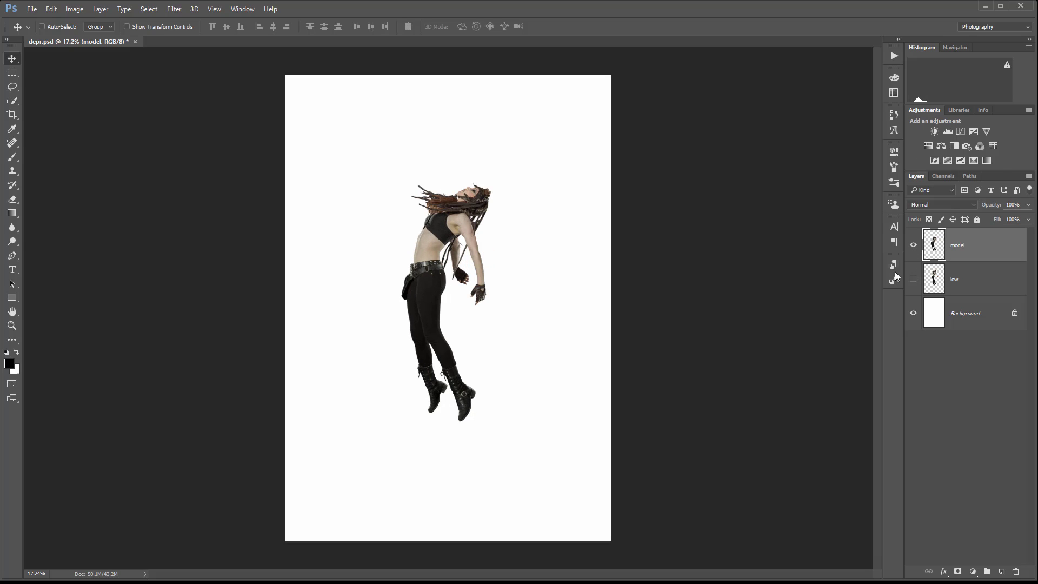
- Rotate the model layer slightly clockwise with Free Transform so the figure leans farther back
key(ctrl+t)
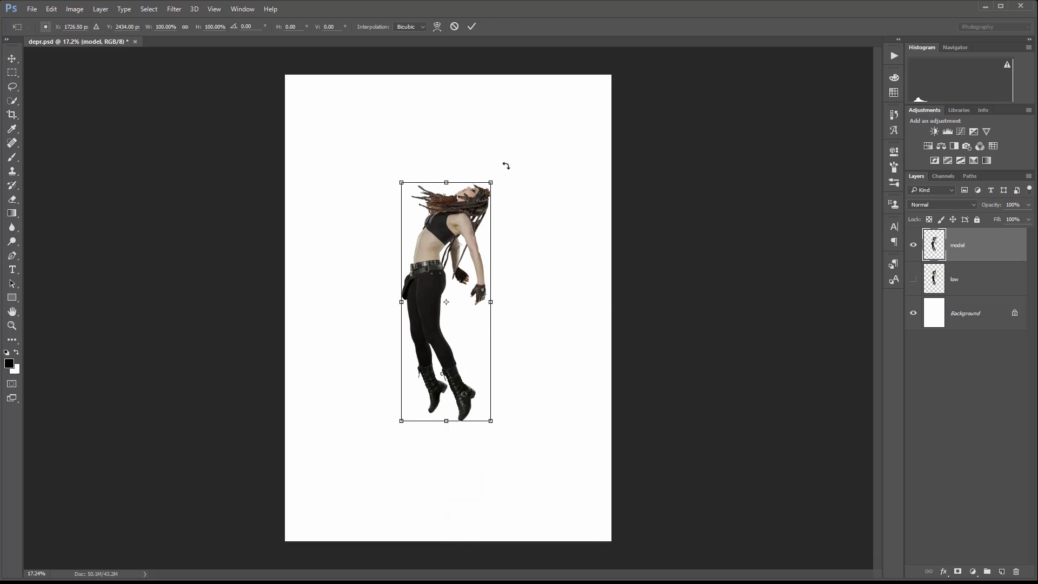
drag(506, 166, 485, 185)
key(Return)
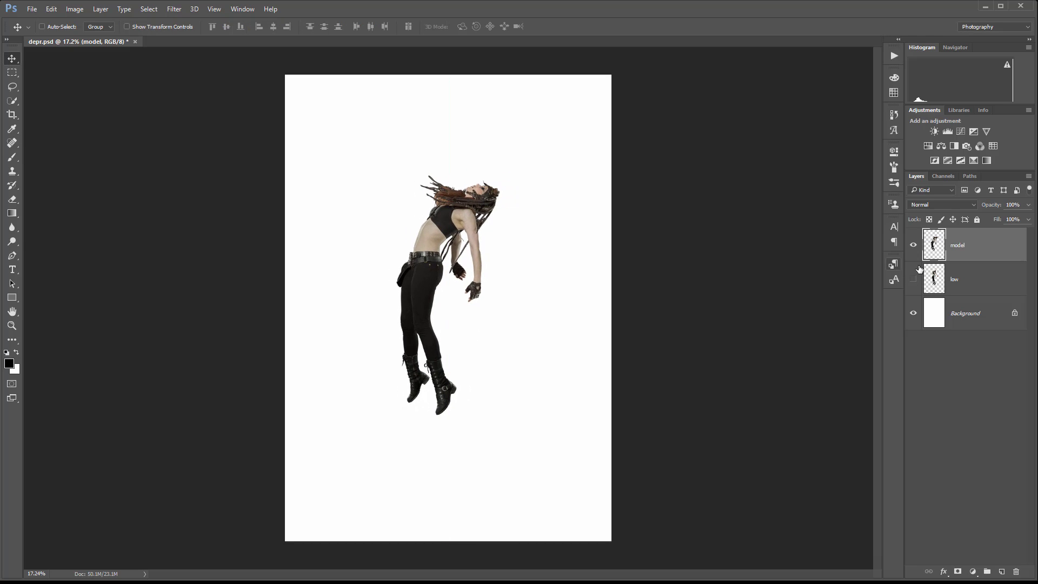
- Compare the rotated figure with the original pose by toggling the low and model layers
click(913, 279)
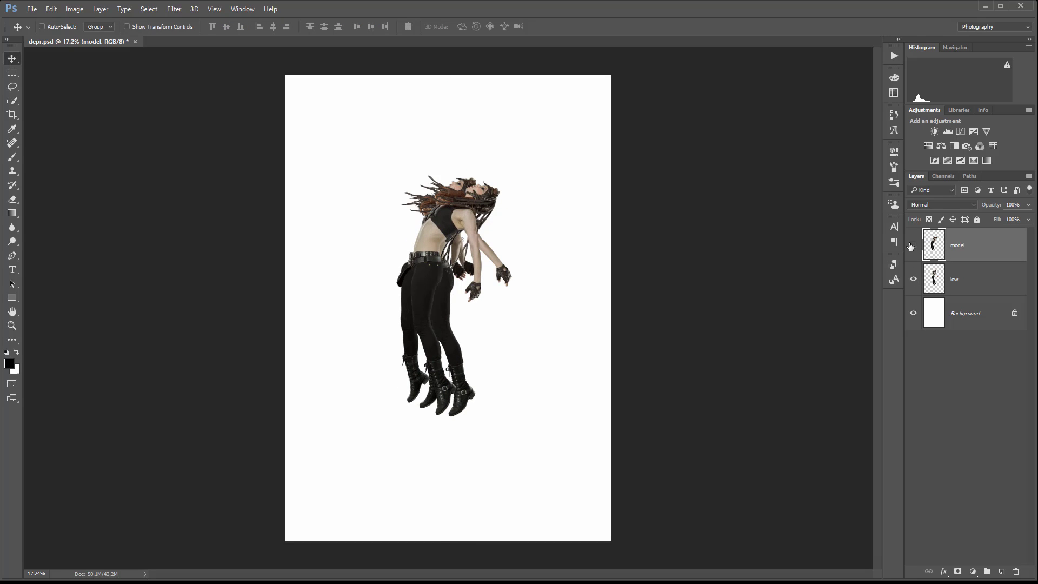
click(912, 245)
click(913, 245)
click(913, 279)
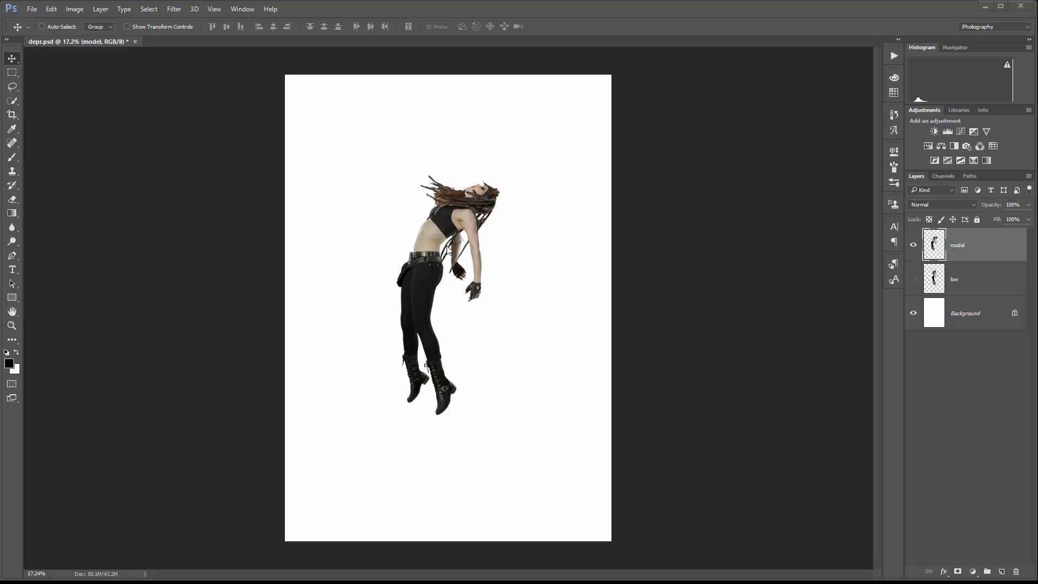
- Switch to the Mixer Brush tool and hide the Background layer
click(11, 157)
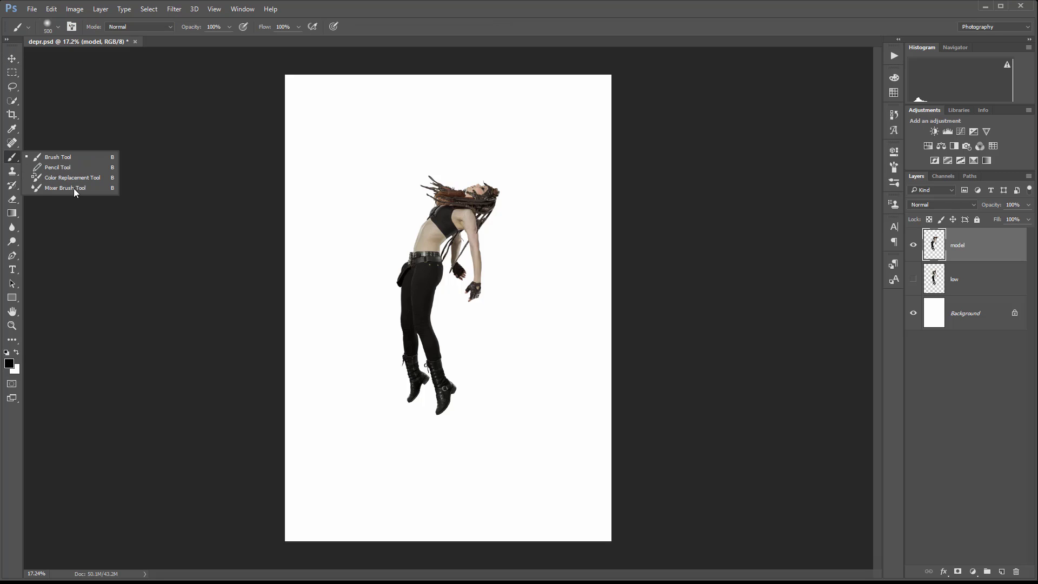
click(74, 188)
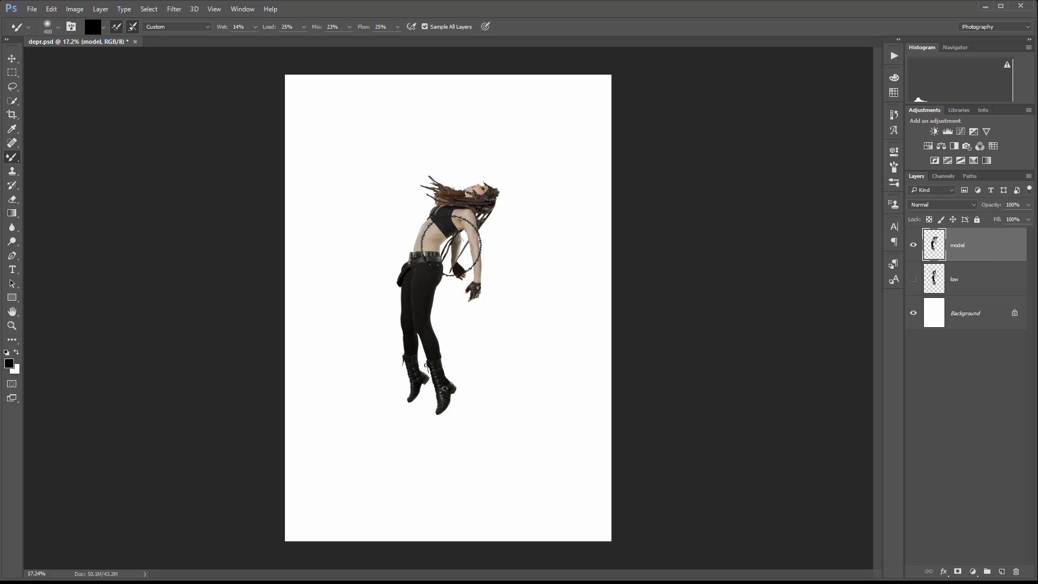
scroll(456, 238, up, 2)
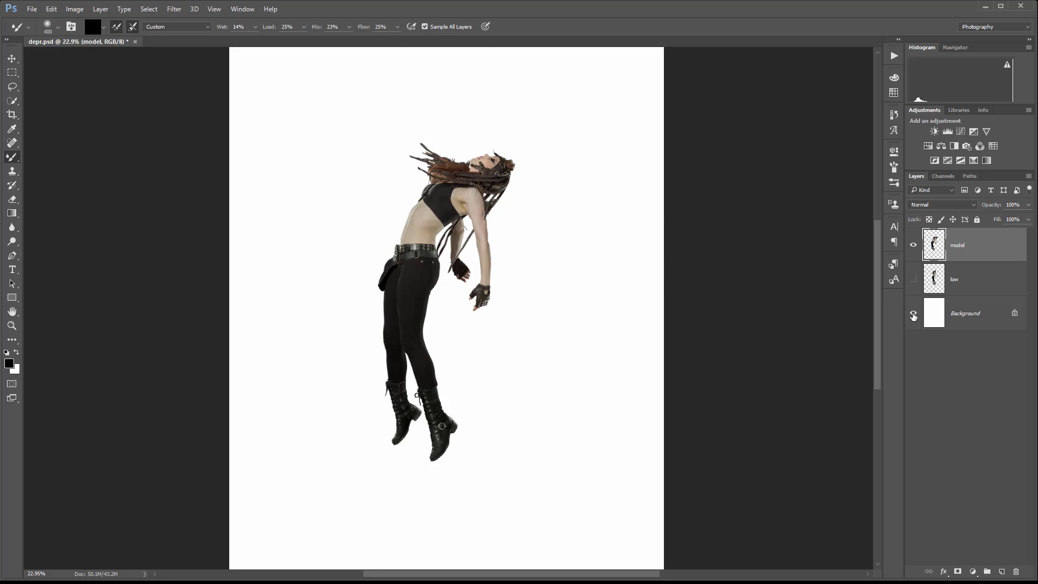
click(913, 315)
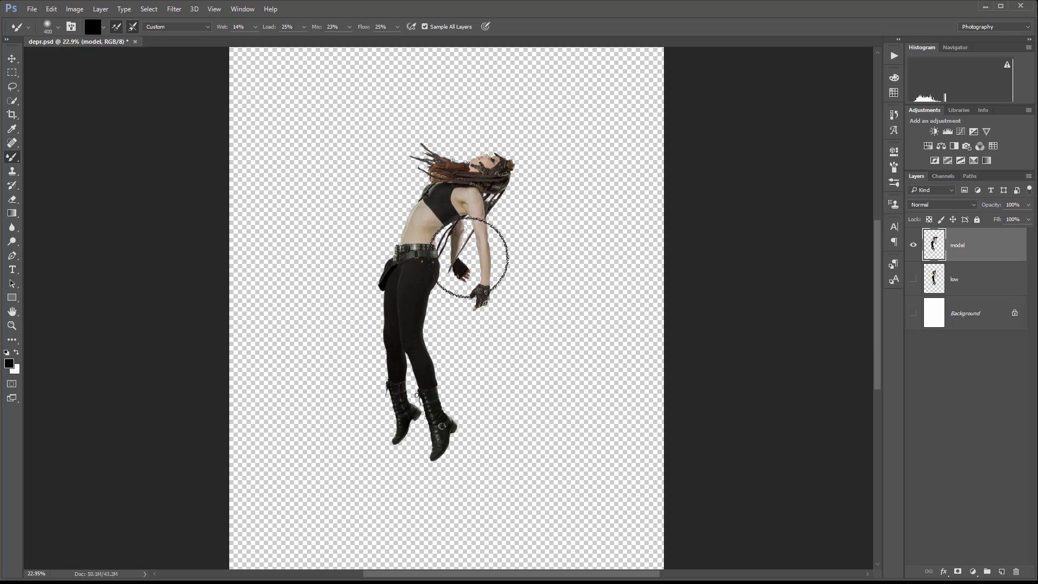
- Reduce the Mixer Brush size to about 45 px and sample the skin at the figure's waist
scroll(438, 244, up, 1)
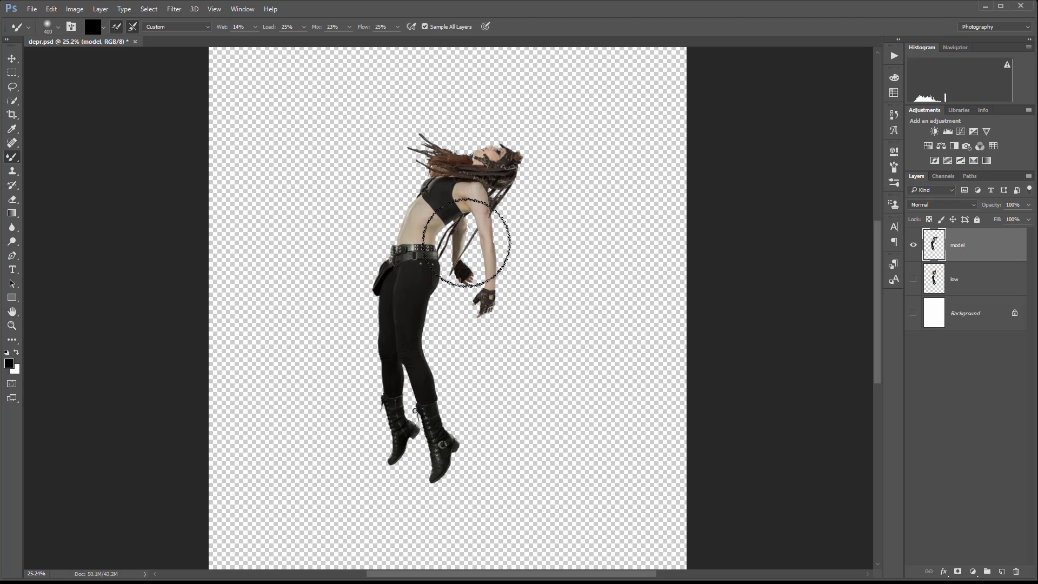
scroll(450, 212, up, 5)
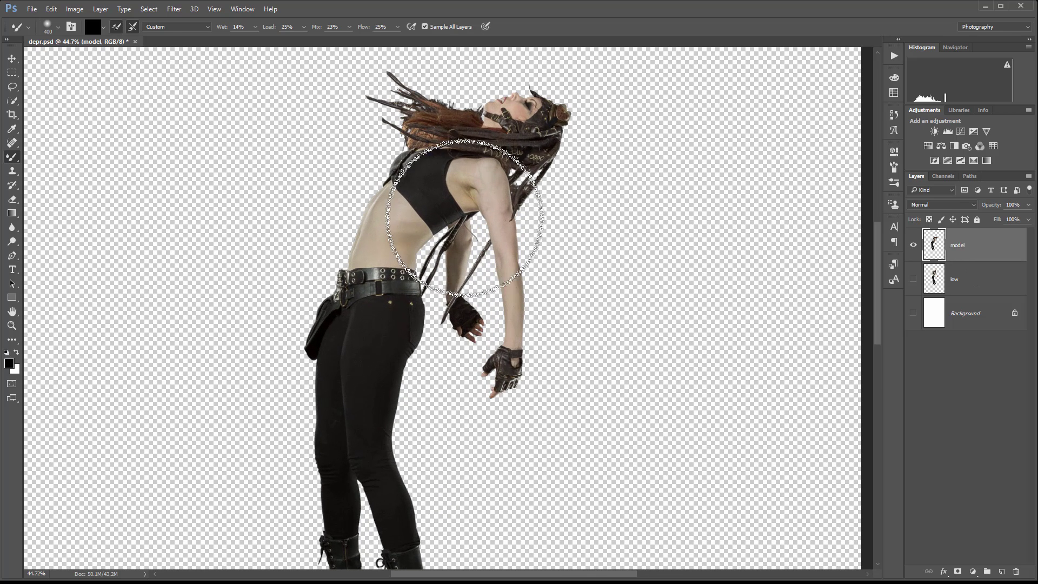
key(bracketleft)
key(bracketleft)
key(bracketleft)
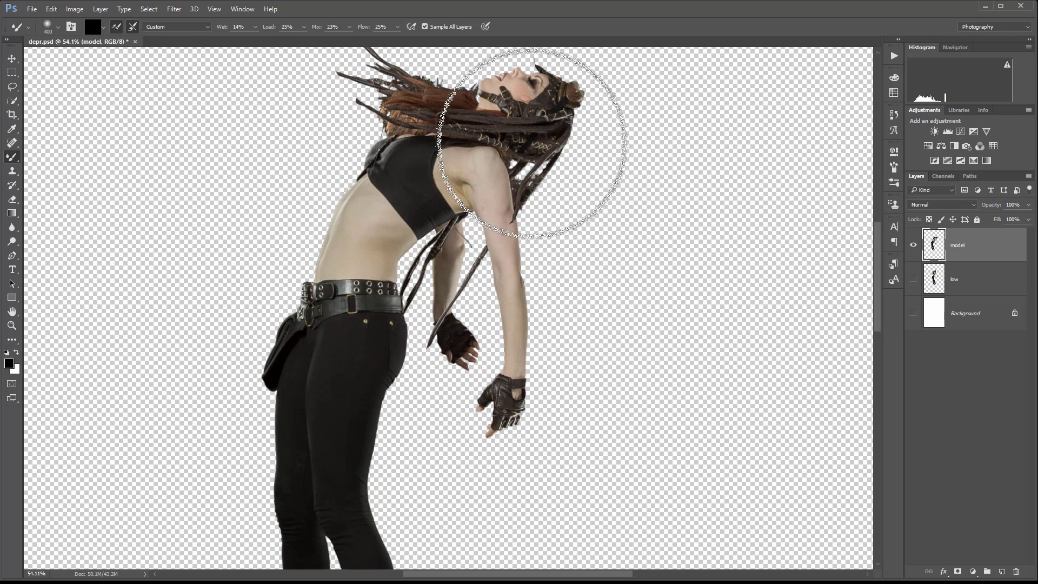
key(bracketleft)
key(bracketleft)
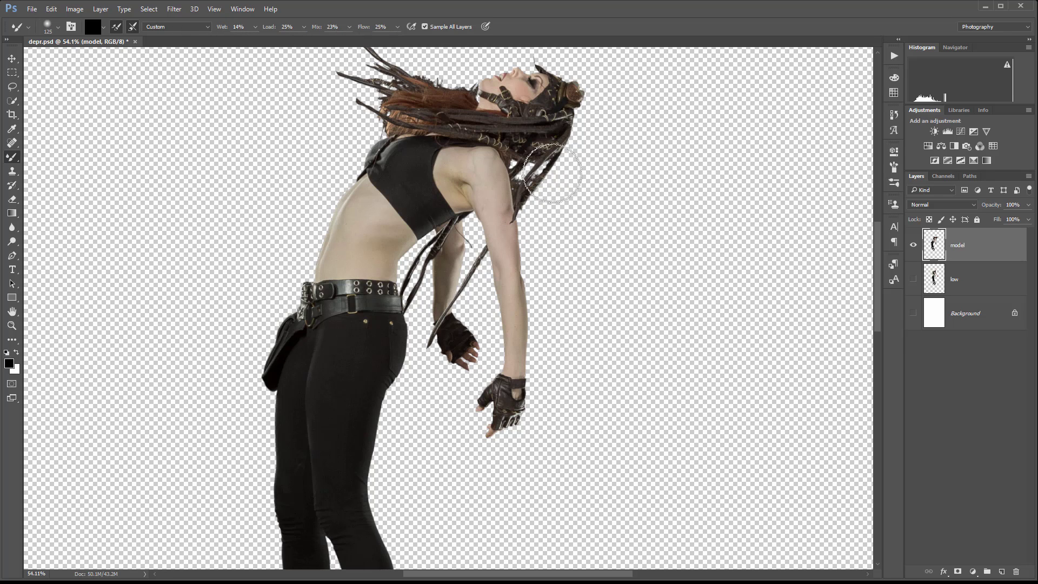
key(bracketleft)
key(bracketleft)
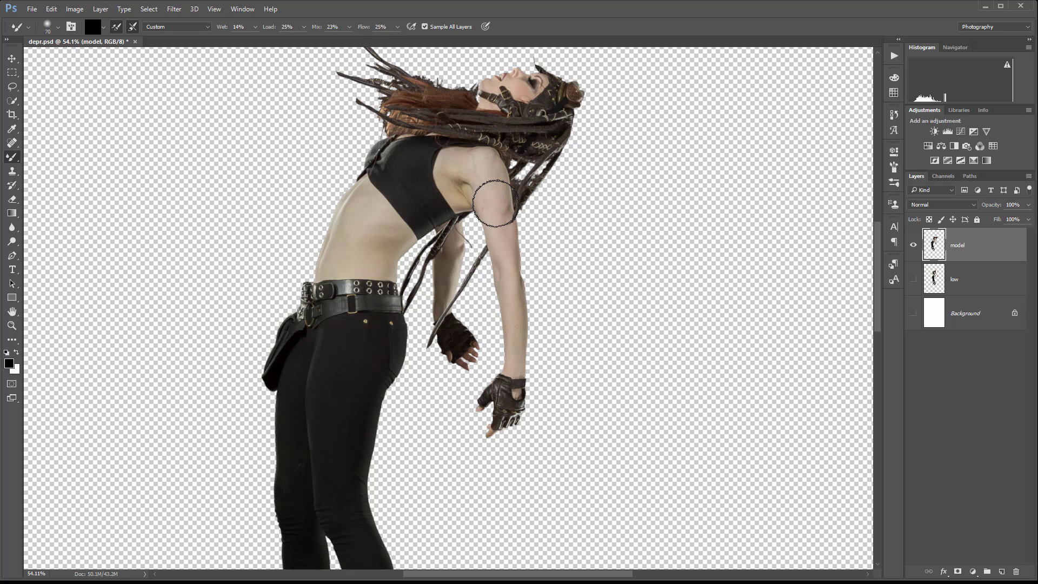
key(bracketleft)
key(bracketleft)
alt+click(402, 246)
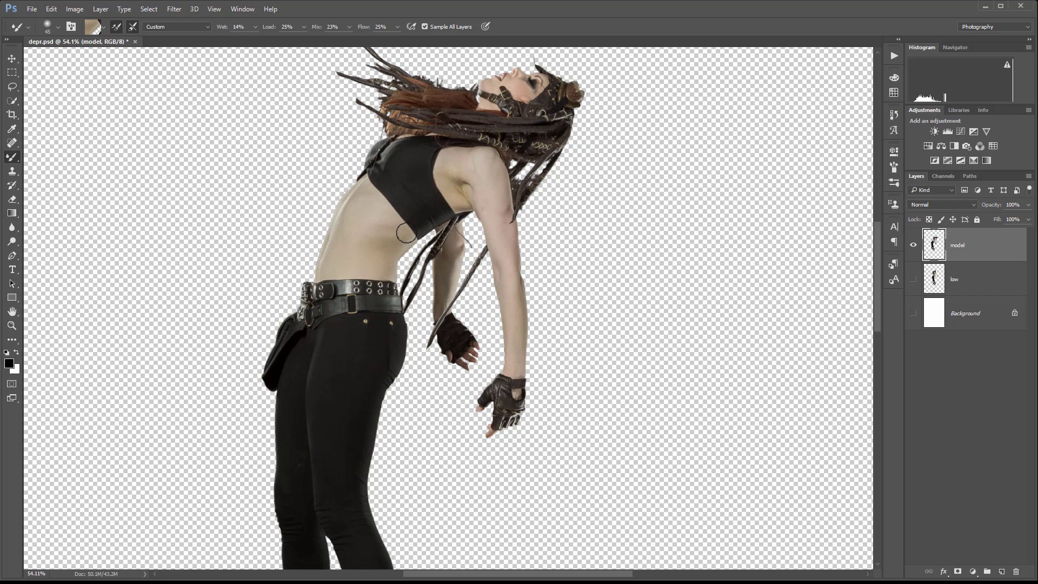
- Create a new layer above the model layer and name it "brush"
click(1002, 571)
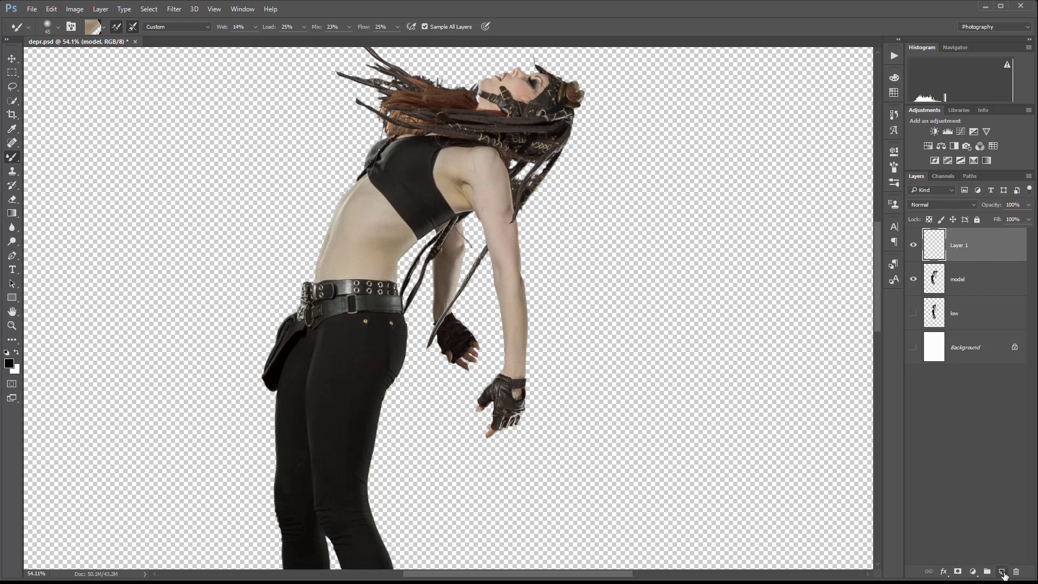
double_click(961, 246)
text(b)
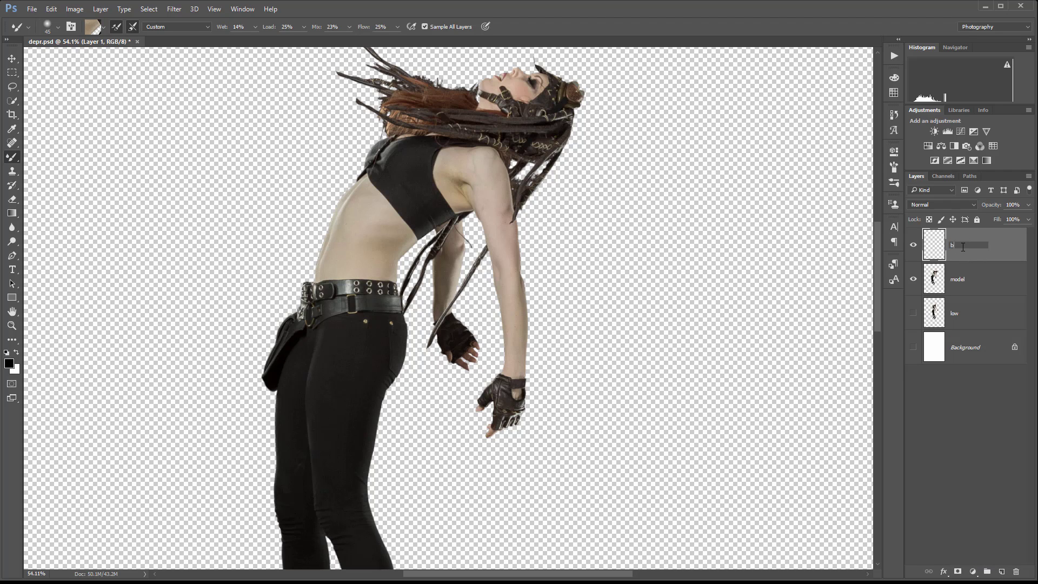
text(rush)
key(Return)
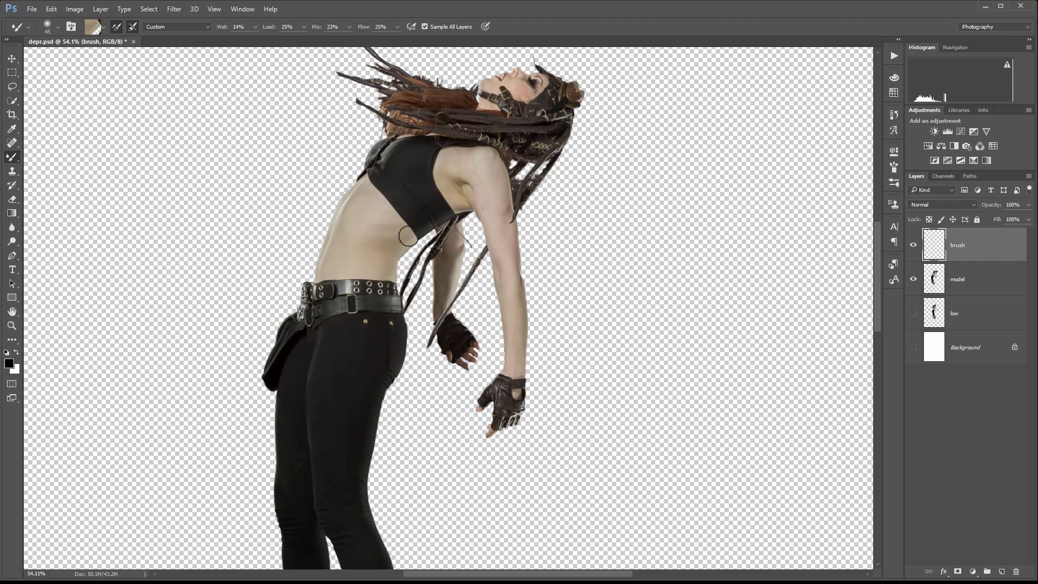
- Paint downward dripping streaks from the waist, the black top and the far glove, sampling skin and dark tones
mouse_move(408, 237)
mouse_down()
mouse_move(408, 316)
mouse_move(422, 263)
mouse_move(401, 237)
mouse_move(417, 295)
mouse_move(414, 217)
mouse_move(414, 380)
mouse_up()
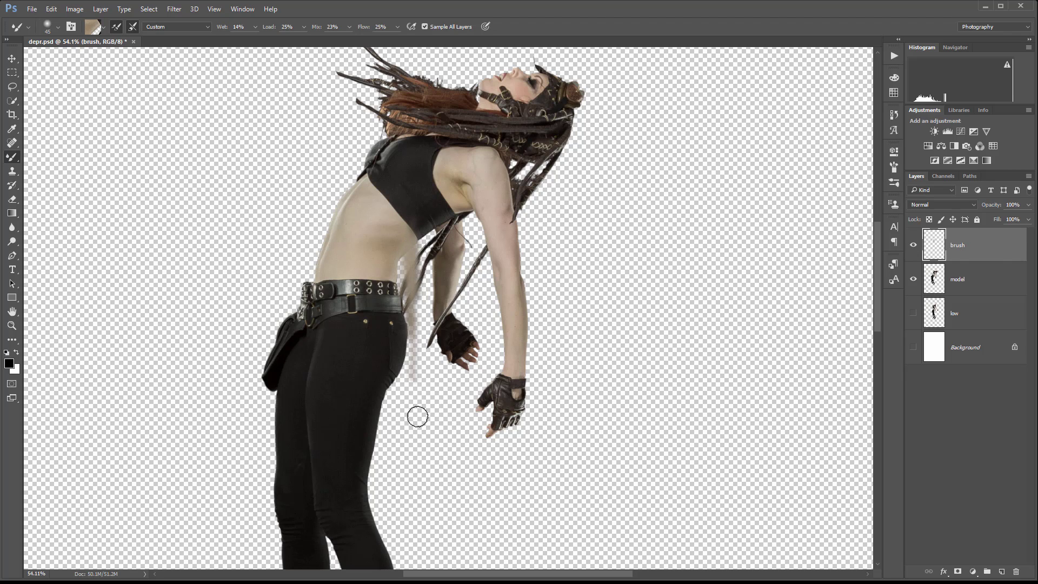
alt+click(421, 220)
mouse_move(423, 232)
mouse_down()
mouse_move(421, 291)
mouse_move(424, 240)
mouse_move(456, 394)
mouse_up()
alt+click(448, 319)
mouse_move(453, 320)
mouse_down()
mouse_move(445, 413)
mouse_move(446, 365)
mouse_up()
drag(468, 338, 465, 423)
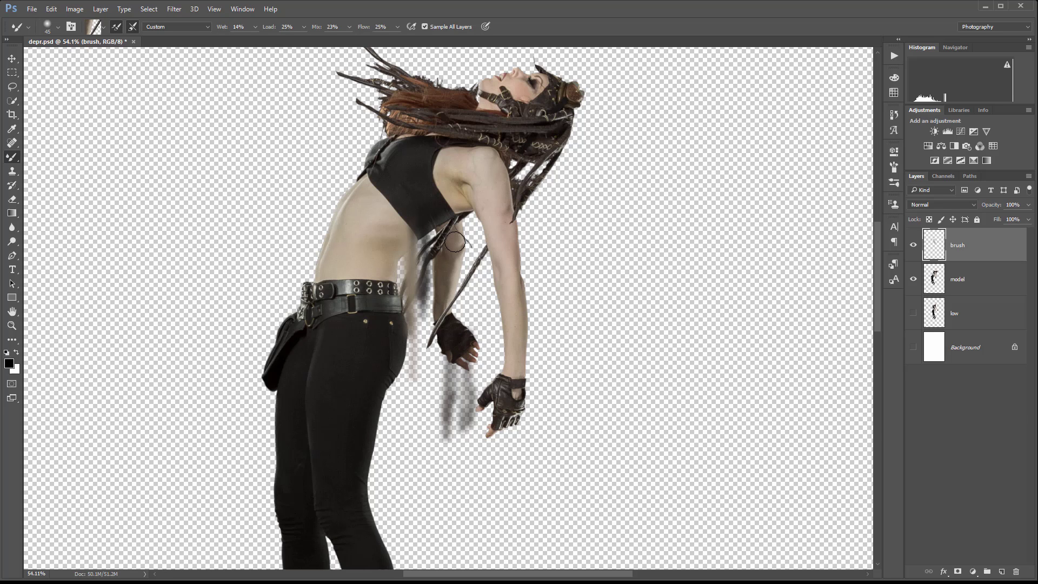
- Sample skin near the armpit and paint skin-toned drips between the two arms and along the inner front arm
alt+click(464, 163)
drag(464, 227, 477, 278)
mouse_move(472, 185)
mouse_down()
mouse_move(481, 213)
mouse_move(466, 294)
mouse_up()
drag(472, 208, 464, 297)
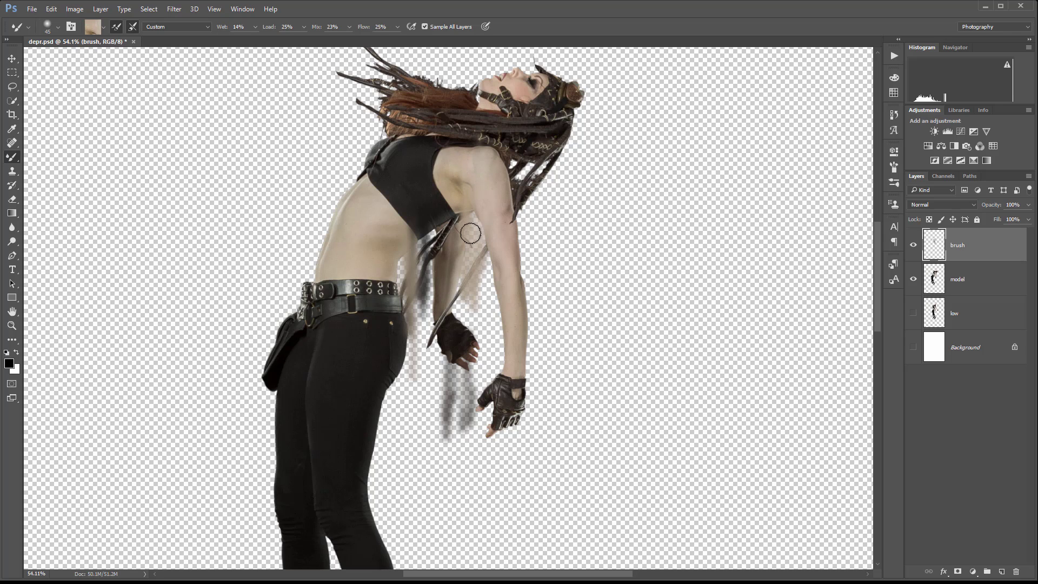
mouse_move(470, 234)
mouse_down()
mouse_move(495, 291)
mouse_move(481, 321)
mouse_move(488, 286)
mouse_move(507, 298)
mouse_move(503, 365)
mouse_up()
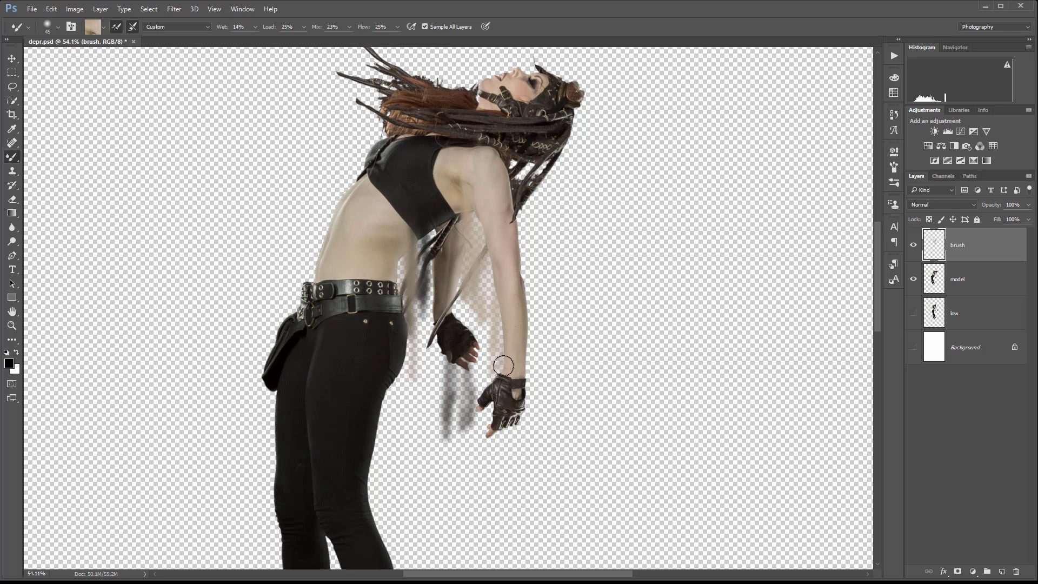
drag(495, 238, 482, 287)
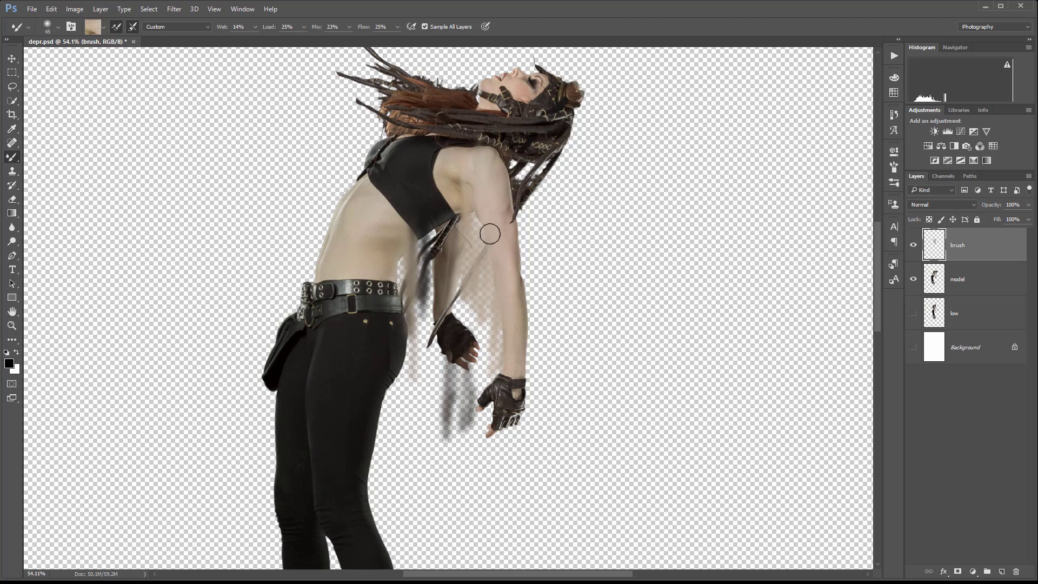
mouse_move(490, 233)
mouse_down()
mouse_move(470, 266)
mouse_move(478, 365)
mouse_up()
- Sample the dreadlocks and headpiece and paint short dark drips below the hair behind the shoulder
alt+click(534, 131)
mouse_move(542, 172)
mouse_down()
mouse_move(542, 228)
mouse_move(515, 239)
mouse_move(535, 267)
mouse_up()
drag(547, 184, 546, 241)
mouse_move(553, 164)
mouse_down()
mouse_move(555, 248)
mouse_move(548, 218)
mouse_up()
alt+click(575, 89)
drag(574, 91, 584, 161)
drag(575, 113, 572, 184)
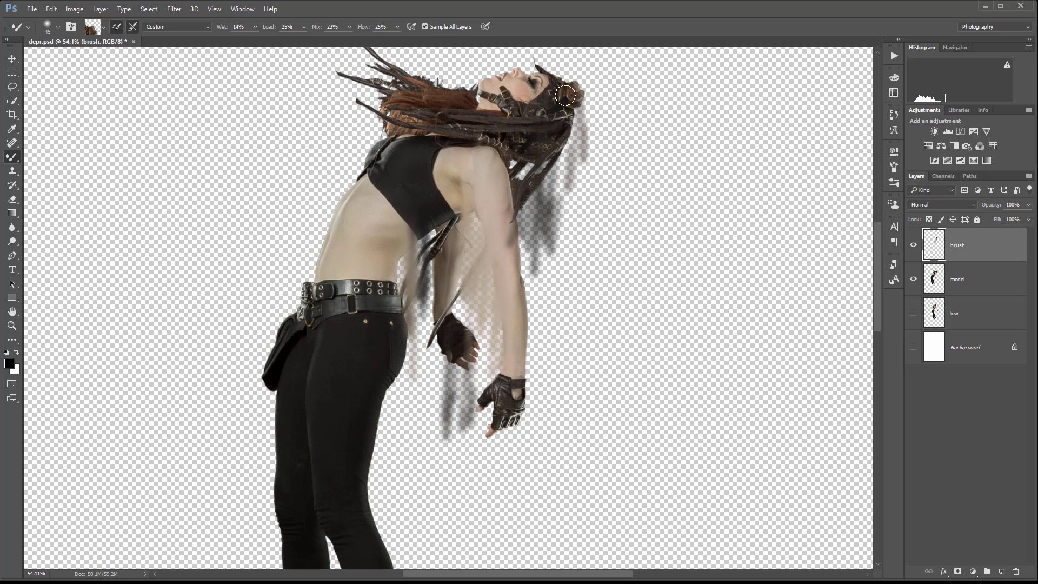
- Extend the drips under the head with long vertical streaks from the headpiece and hair down beside the front arm
drag(566, 96, 566, 223)
mouse_move(572, 120)
mouse_down()
mouse_move(569, 262)
mouse_move(569, 201)
mouse_move(543, 278)
mouse_up()
drag(550, 143, 553, 274)
drag(540, 112, 531, 255)
drag(493, 105, 522, 234)
alt+click(522, 159)
drag(523, 136, 525, 303)
mouse_move(527, 98)
mouse_down()
mouse_move(539, 264)
mouse_move(545, 144)
mouse_move(535, 307)
mouse_up()
drag(545, 143, 539, 356)
drag(566, 91, 542, 355)
drag(567, 126, 571, 343)
mouse_move(545, 173)
mouse_down()
mouse_move(532, 406)
mouse_move(509, 482)
mouse_up()
- Sample the wrist color and paint long skin-toned drips over and below the front glove
alt+click(521, 371)
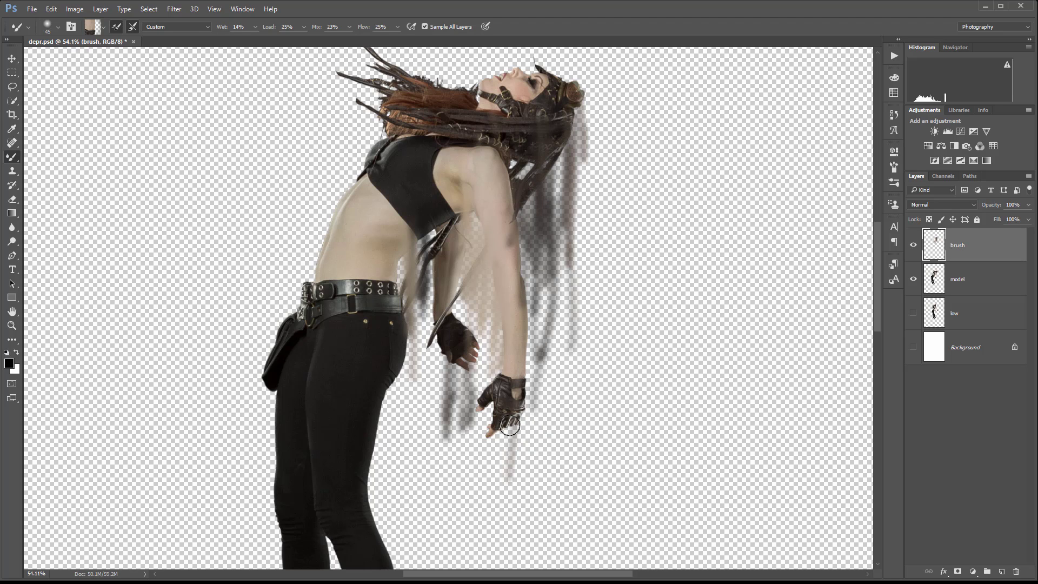
drag(492, 427, 493, 516)
drag(489, 373, 496, 522)
drag(494, 474, 490, 527)
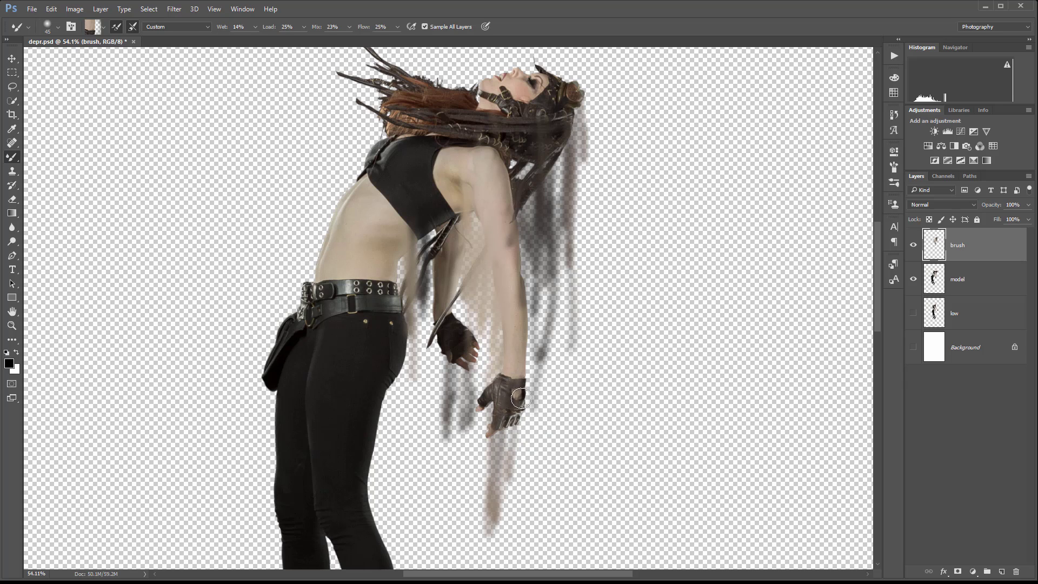
drag(513, 388, 495, 475)
drag(500, 384, 497, 489)
drag(485, 444, 493, 479)
drag(511, 419, 504, 525)
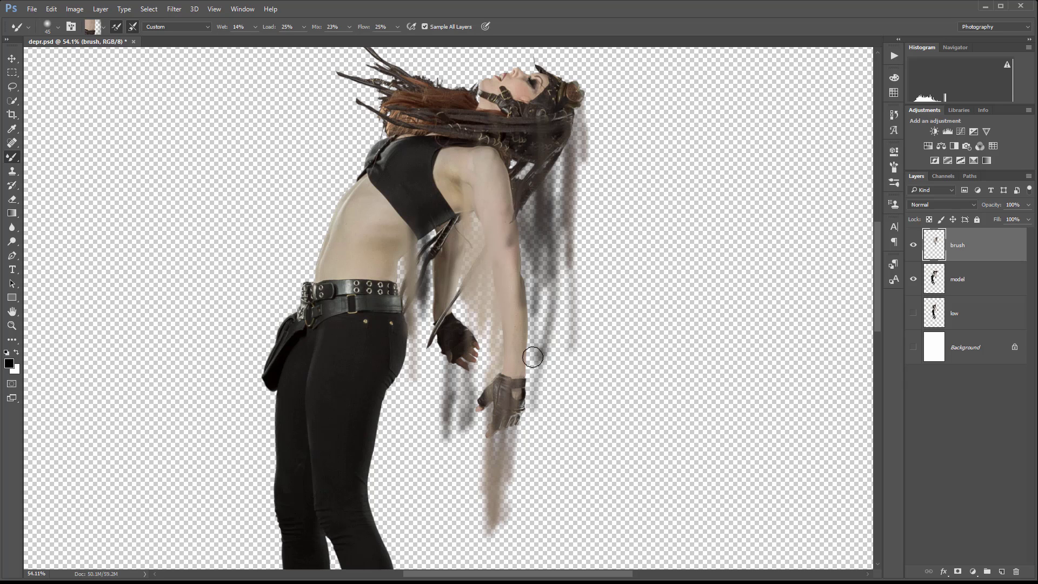
- Sample the outer edge of the front forearm and paint drips along it down past the glove
alt+click(527, 310)
drag(528, 323, 527, 434)
drag(528, 319, 523, 452)
drag(527, 385, 520, 473)
mouse_move(522, 413)
mouse_down()
mouse_move(514, 516)
mouse_move(503, 493)
mouse_up()
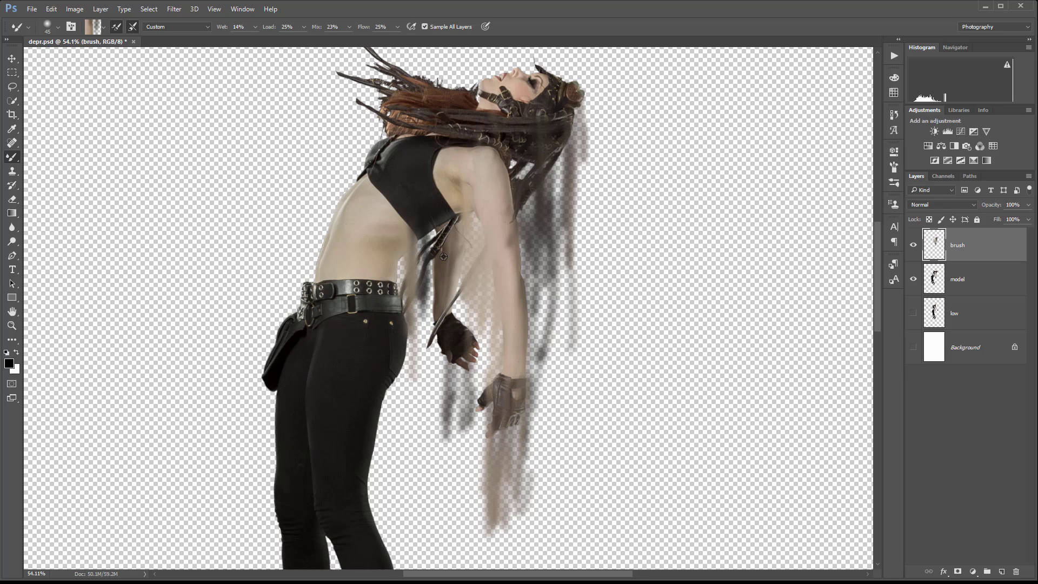
- Sample the shoulder skin and paint vertical skin-toned drips between the arms and down over the front glove
alt+click(479, 165)
drag(466, 186, 457, 307)
drag(477, 216, 487, 401)
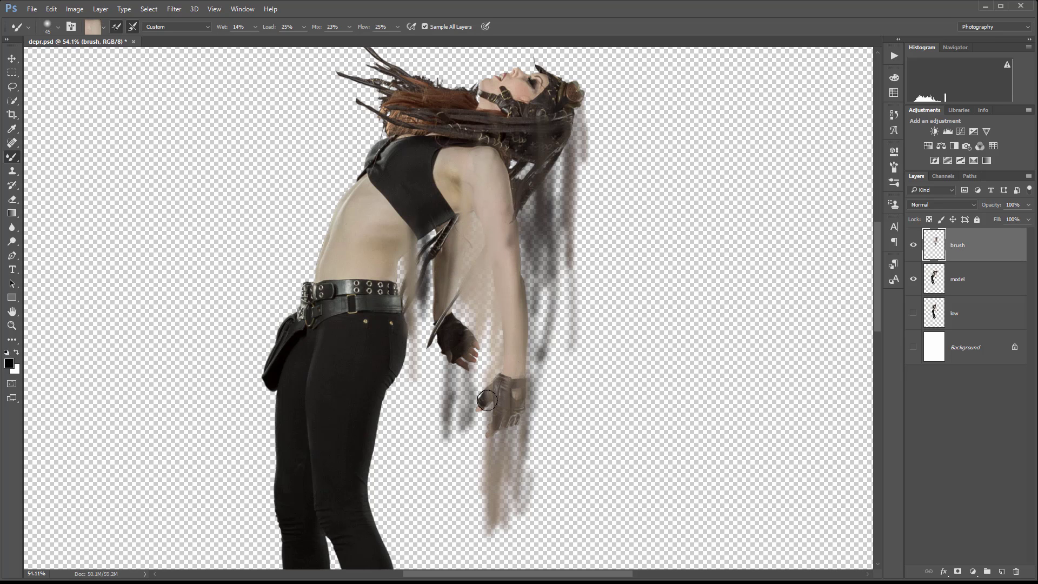
drag(497, 323, 495, 433)
- Sample the dark drips beneath the rear glove and lengthen them with more vertical strokes from the hand
alt+click(453, 443)
drag(466, 346, 459, 454)
drag(469, 317, 464, 420)
- Sample the lower back skin and paint skin-toned drips over the belt and down past the hip
alt+click(396, 235)
drag(399, 254, 401, 378)
mouse_move(384, 222)
mouse_down()
mouse_move(405, 289)
mouse_move(402, 403)
mouse_up()
drag(406, 306, 410, 393)
- Sample the black top and paint long dark drips from its lower edge down between the hip and rear arm
alt+click(431, 201)
drag(427, 243, 424, 383)
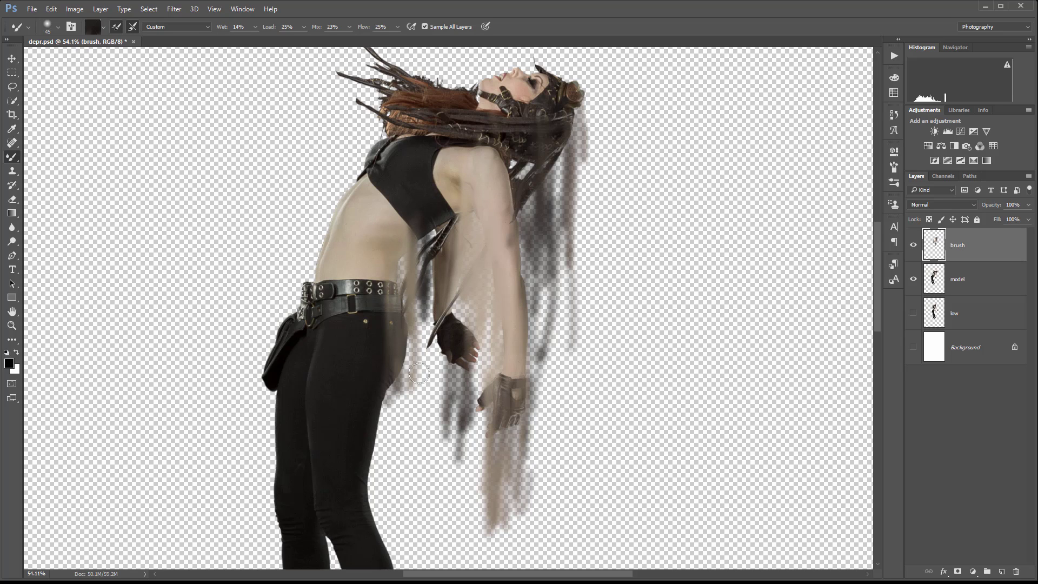
drag(427, 224, 430, 411)
drag(430, 289, 434, 449)
- Sample the front boot and paint dark vertical drips hanging below its toe
scroll(434, 446, down, 2)
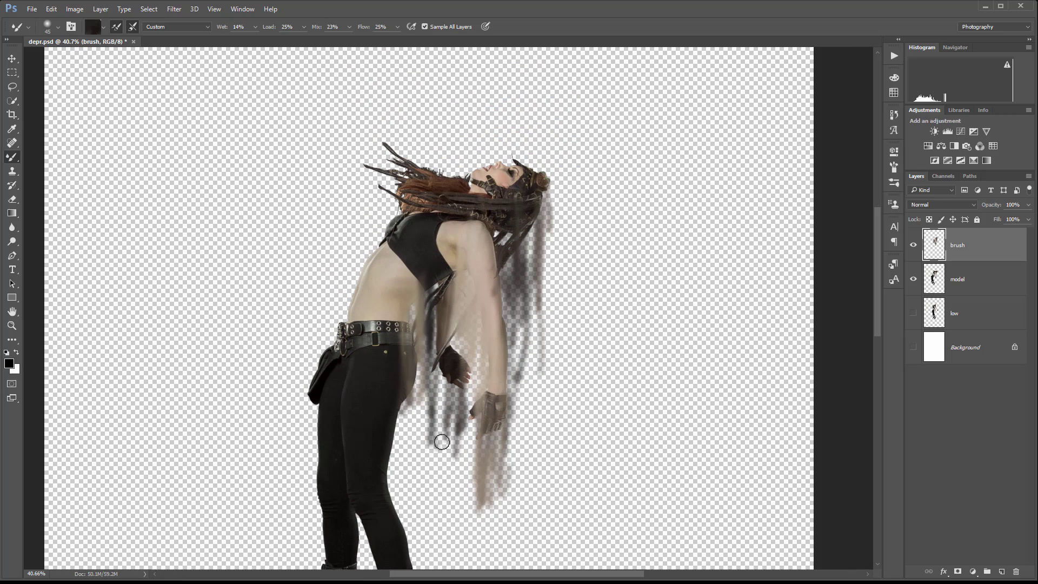
drag(549, 491, 561, 181)
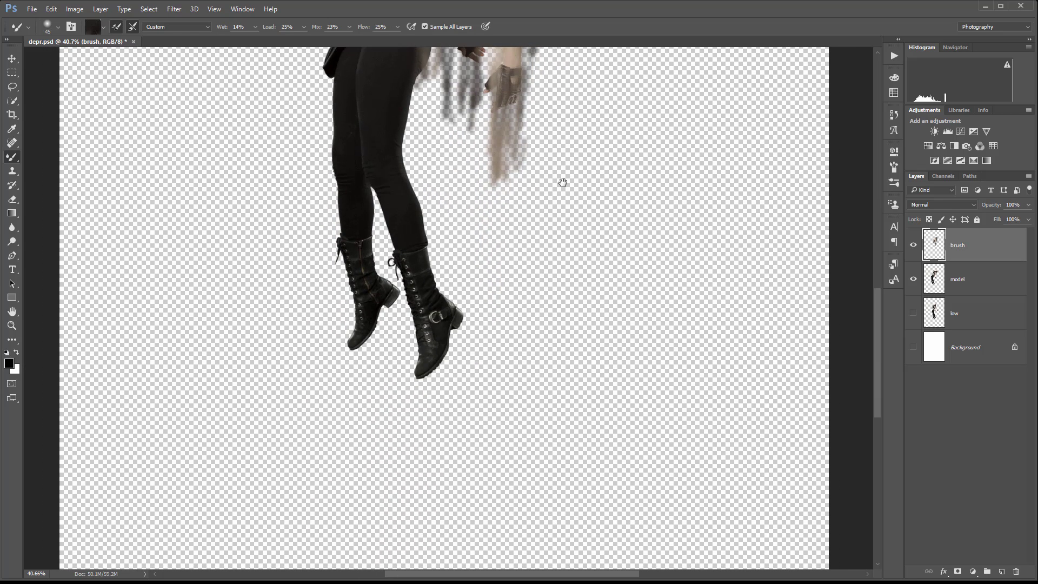
alt+click(432, 369)
mouse_move(412, 361)
mouse_down()
mouse_move(424, 387)
mouse_move(414, 475)
mouse_move(443, 354)
mouse_move(422, 357)
mouse_move(424, 444)
mouse_up()
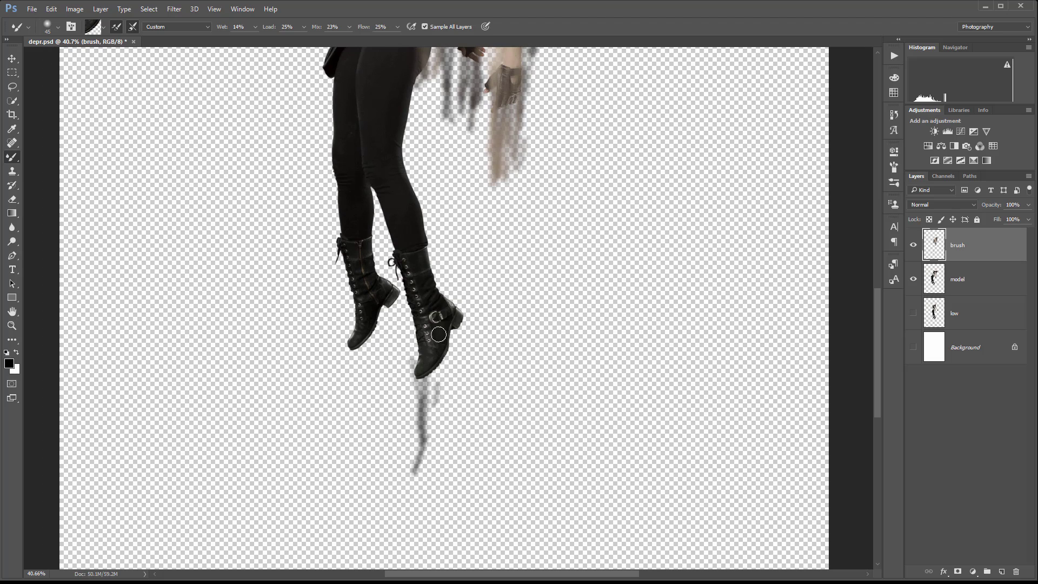
drag(438, 334, 437, 466)
drag(428, 373, 424, 442)
drag(429, 345, 429, 489)
- Continue the dark drips along the front boot's sole and heel
drag(444, 344, 439, 452)
mouse_move(458, 323)
mouse_down()
mouse_move(435, 422)
mouse_move(441, 459)
mouse_up()
drag(441, 360, 441, 464)
drag(454, 331, 450, 435)
drag(449, 351, 442, 415)
drag(460, 324, 457, 434)
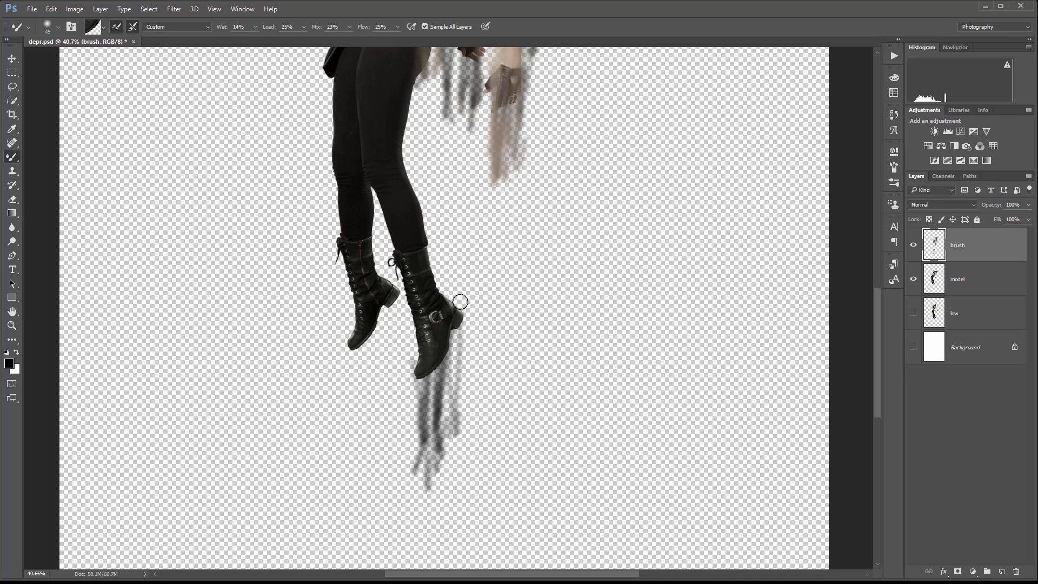
drag(460, 302, 462, 424)
- Paint dark drips below the heel and toe of the rear boot
mouse_move(401, 270)
mouse_down()
mouse_move(397, 373)
mouse_move(363, 410)
mouse_up()
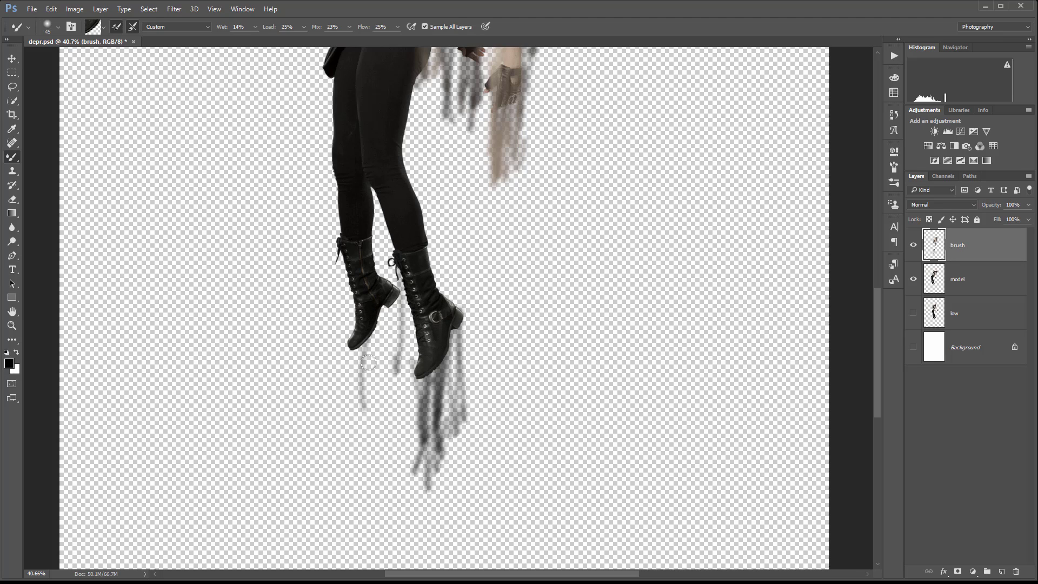
mouse_move(356, 346)
mouse_down()
mouse_move(346, 449)
mouse_move(363, 427)
mouse_up()
mouse_move(370, 329)
mouse_down()
mouse_move(361, 454)
mouse_move(390, 366)
mouse_move(425, 448)
mouse_up()
- Paint dark drips between the lower legs and extend thin streaks far below the front boot
scroll(392, 352, down, 6)
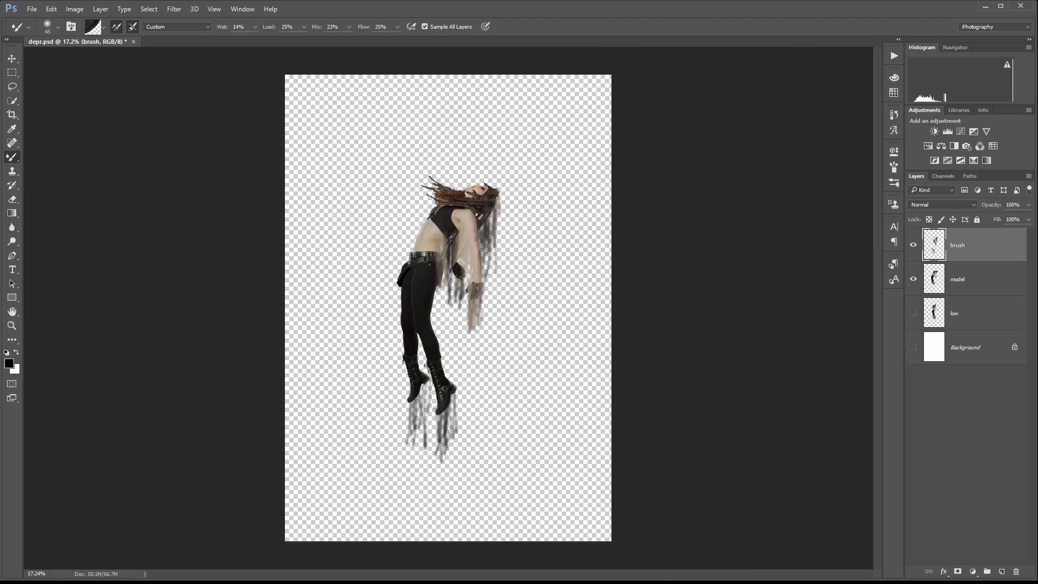
mouse_move(416, 359)
mouse_down()
mouse_move(420, 370)
mouse_move(420, 344)
mouse_up()
drag(422, 342, 435, 450)
drag(423, 379, 423, 459)
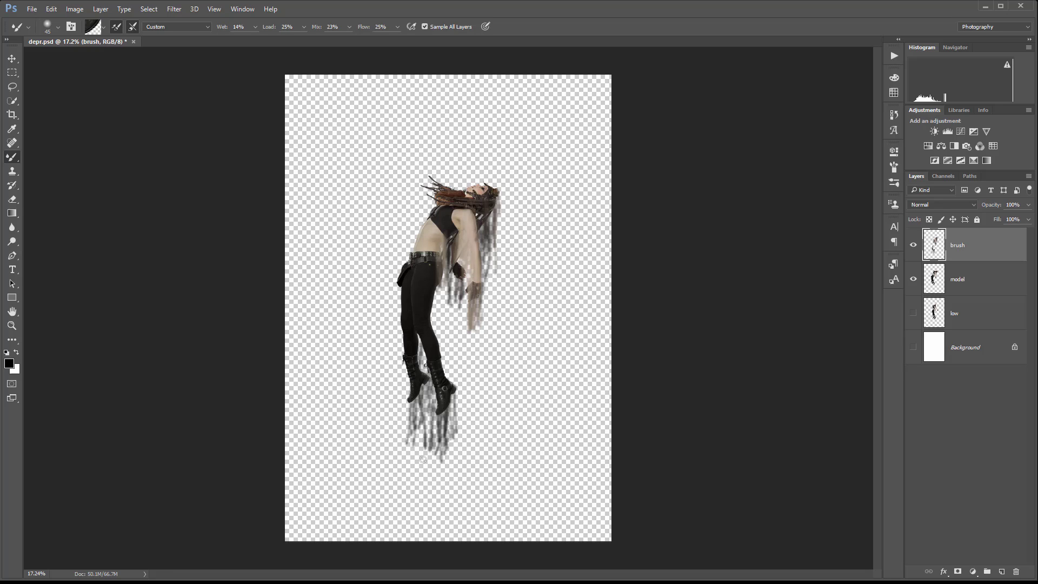
mouse_move(445, 417)
mouse_down()
mouse_move(454, 496)
mouse_move(429, 511)
mouse_up()
drag(458, 413, 455, 477)
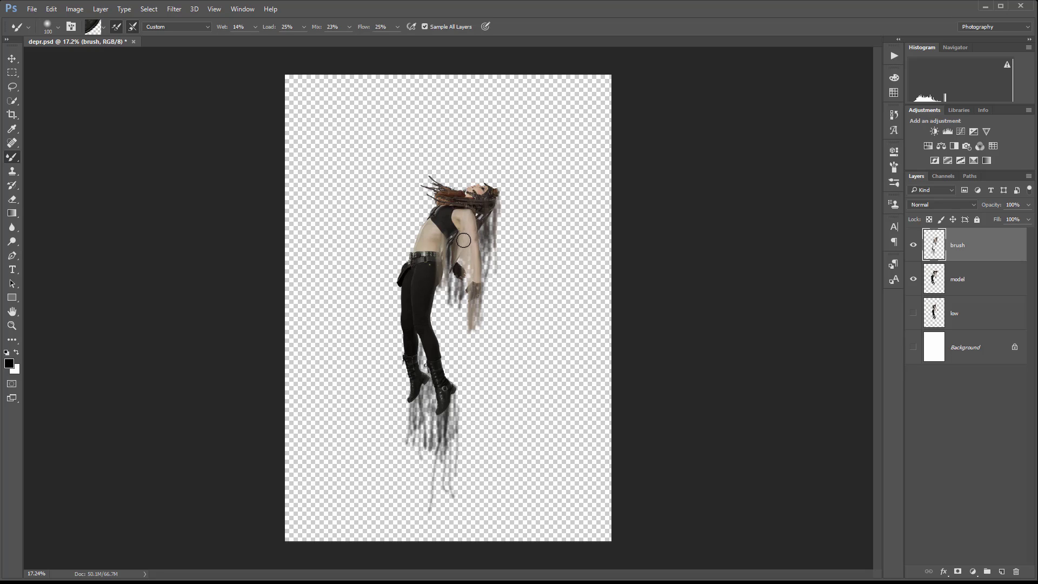
- With a 100 px brush, sample the upper arm's skin and paint drips over and below the rear glove
alt+click(458, 221)
mouse_move(460, 259)
mouse_down()
mouse_move(458, 313)
mouse_move(472, 347)
mouse_up()
drag(461, 294, 463, 324)
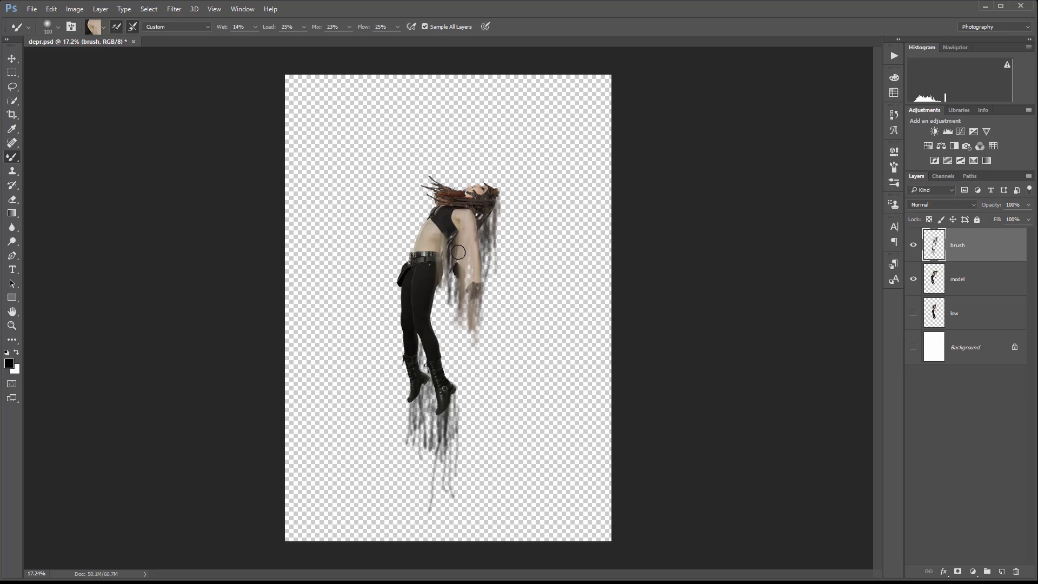
alt+click(458, 249)
drag(456, 269, 441, 328)
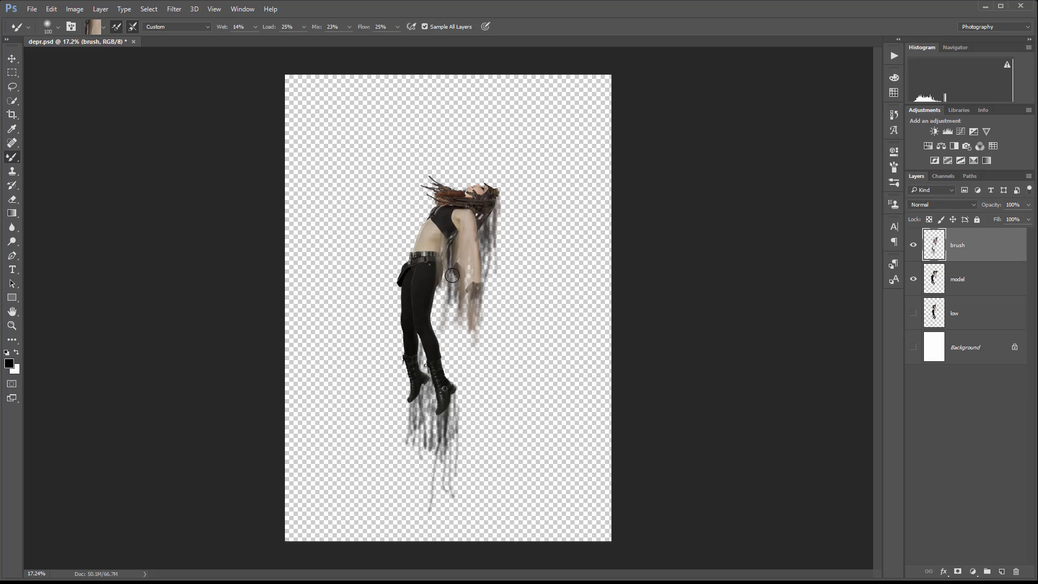
- Sample the lower back and hip and paint long drips behind the thigh
alt+click(442, 236)
drag(442, 238, 438, 323)
drag(440, 264, 444, 354)
alt+click(434, 281)
drag(449, 314, 450, 369)
- Sample the black trousers and paint denser dark drips between the lower legs and far below the boots
alt+click(415, 331)
drag(419, 333, 423, 431)
drag(430, 365, 424, 458)
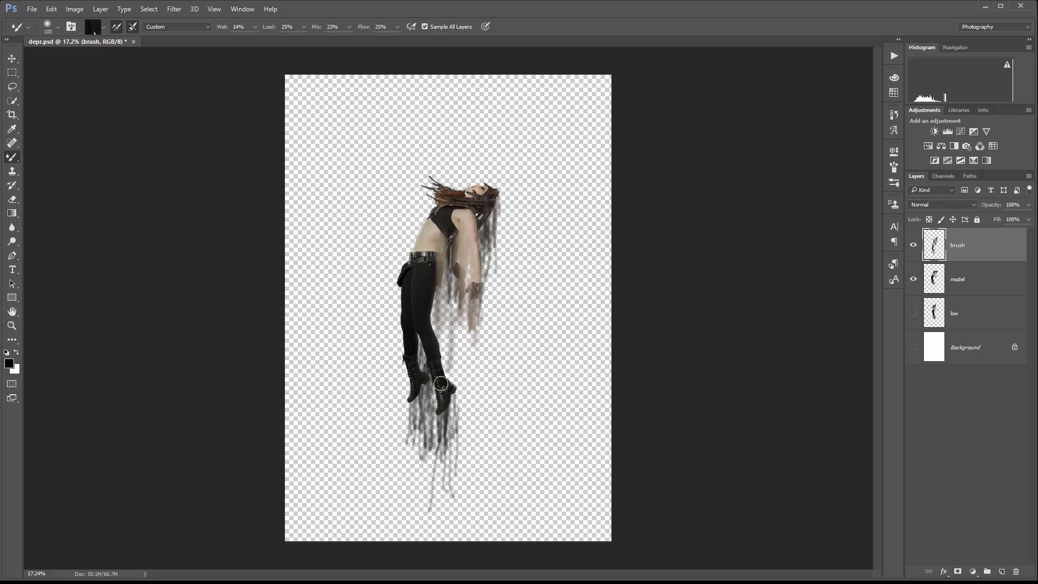
mouse_move(439, 386)
mouse_down()
mouse_move(428, 477)
mouse_move(417, 441)
mouse_move(414, 478)
mouse_move(452, 494)
mouse_up()
drag(454, 403, 457, 497)
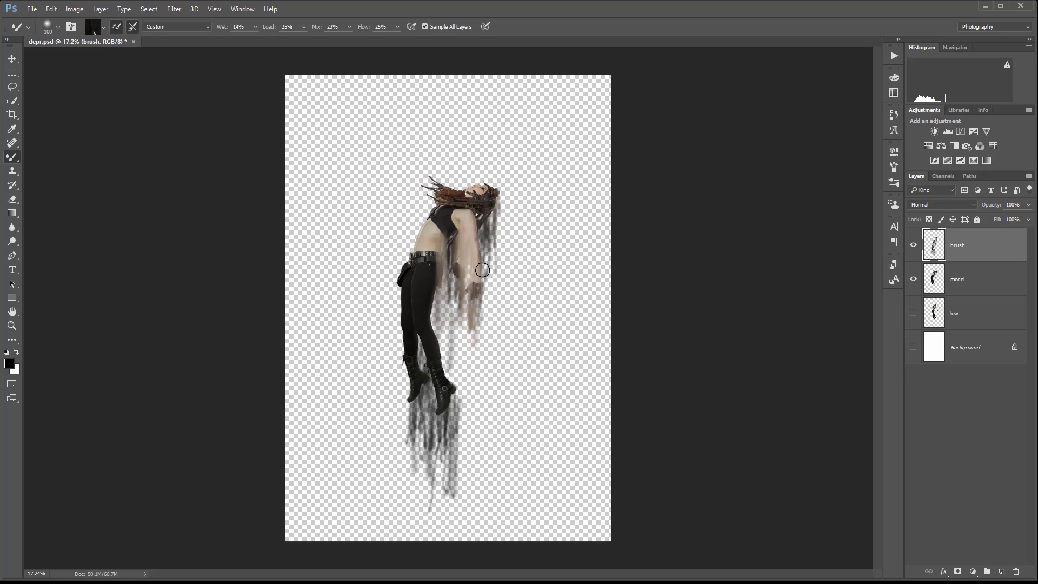
- Sample the headpiece and paint dark drips from the hair down behind the front arm to below the glove
alt+click(481, 196)
drag(480, 216, 481, 257)
drag(486, 221, 473, 292)
drag(485, 201, 485, 284)
drag(498, 209, 503, 280)
mouse_move(487, 229)
mouse_down()
mouse_move(485, 304)
mouse_move(493, 278)
mouse_up()
drag(486, 261, 475, 344)
- Sample the front forearm and paint skin-toned drips over the front glove and down between the arm and legs
alt+click(474, 264)
drag(469, 290, 471, 343)
drag(462, 268, 463, 349)
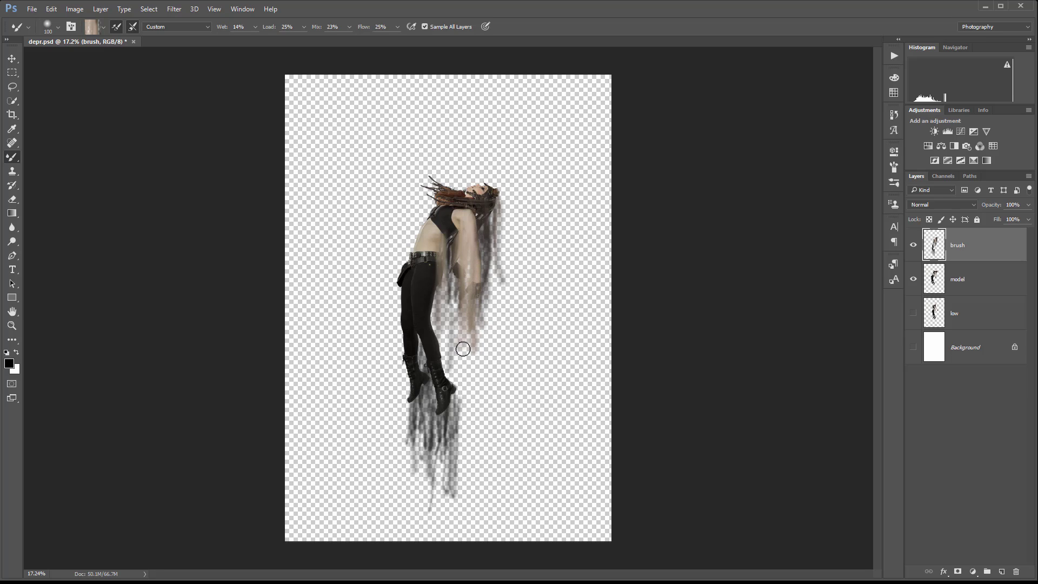
drag(461, 294, 459, 355)
mouse_move(459, 251)
mouse_down()
mouse_move(458, 359)
mouse_move(448, 315)
mouse_move(445, 338)
mouse_up()
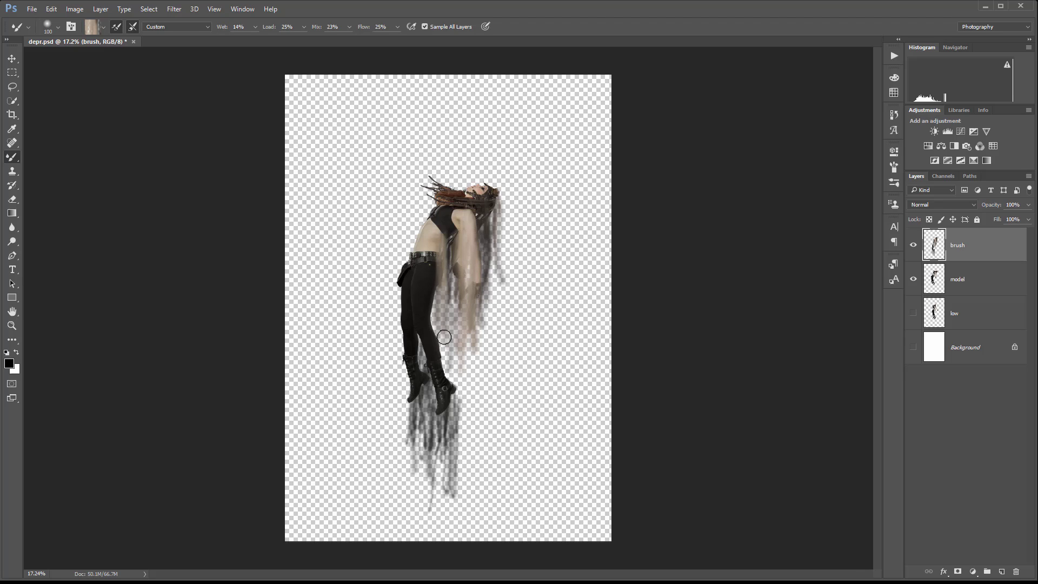
- Sample the front boot and paint heavy dark strokes over both boots and the drips beneath them
alt+click(435, 300)
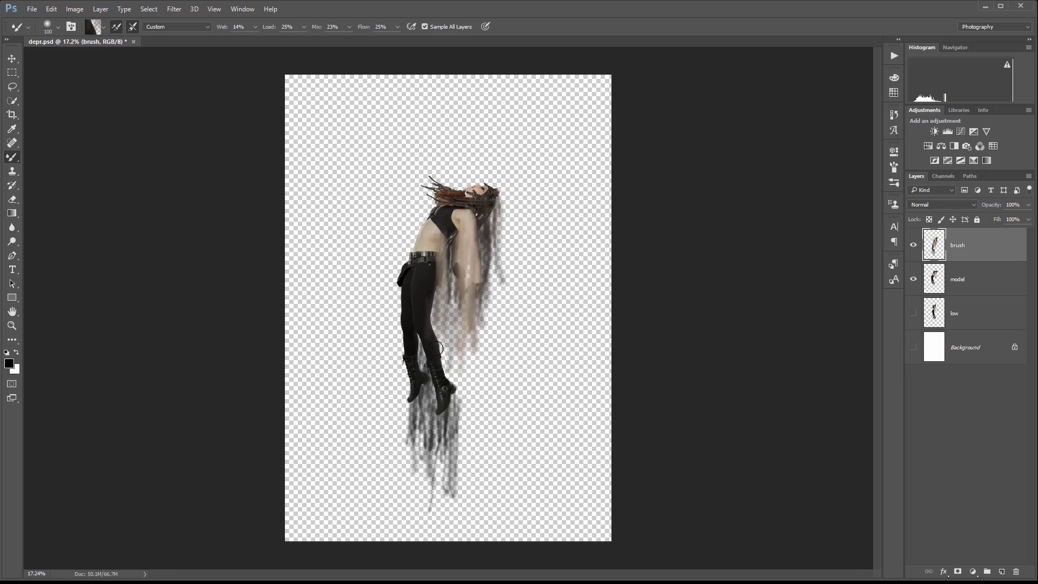
alt+click(444, 377)
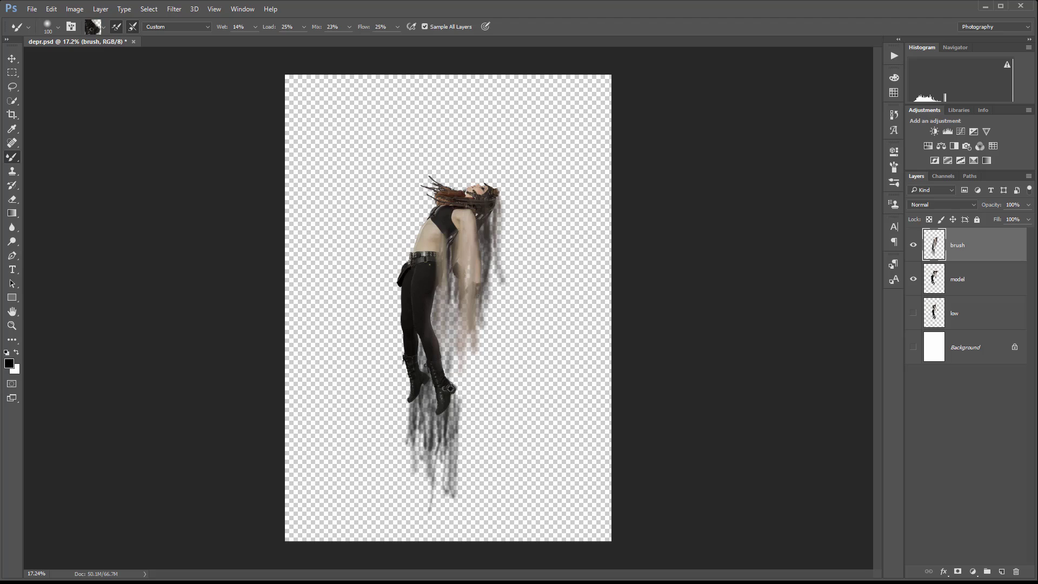
drag(449, 388, 454, 450)
mouse_move(455, 413)
mouse_down()
mouse_move(445, 377)
mouse_move(462, 387)
mouse_move(446, 420)
mouse_move(455, 381)
mouse_move(447, 454)
mouse_move(434, 420)
mouse_move(433, 475)
mouse_move(445, 467)
mouse_up()
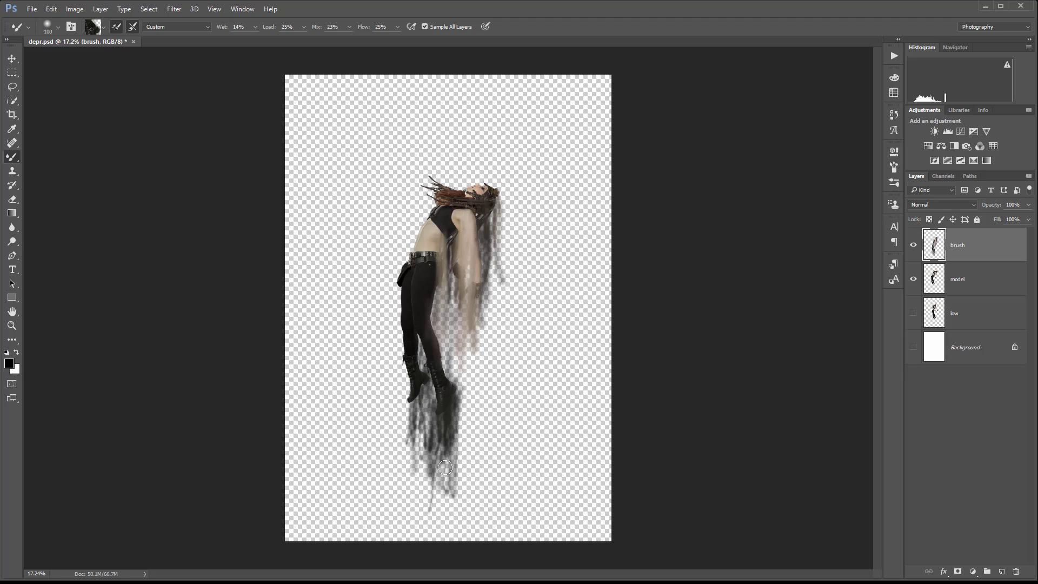
mouse_move(422, 415)
mouse_down()
mouse_move(417, 376)
mouse_move(413, 454)
mouse_move(443, 410)
mouse_move(414, 363)
mouse_move(429, 368)
mouse_up()
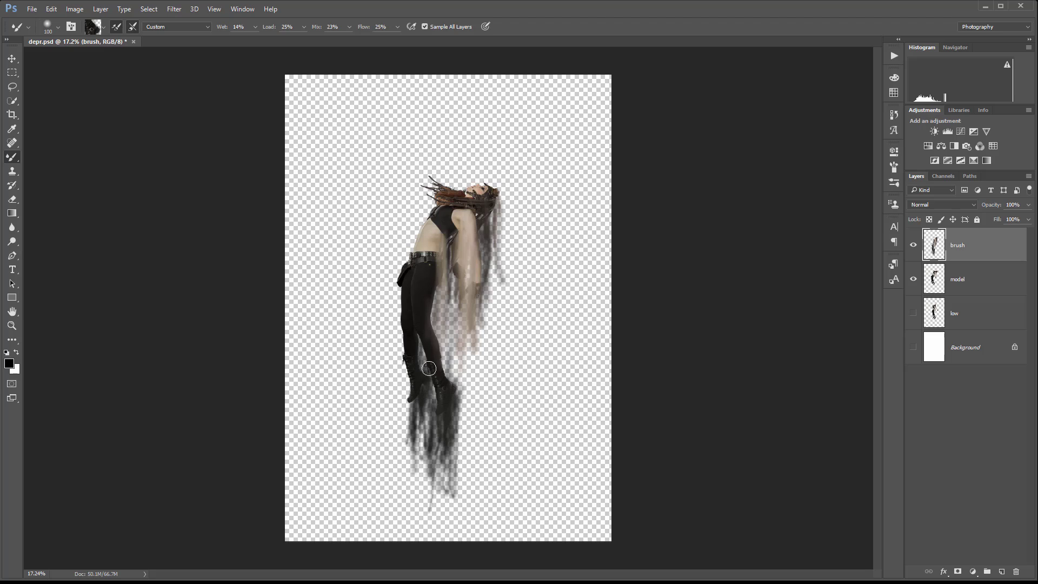
- Enlarge the brush to 400 px, sample the hair and headpiece, and sweep a broad streak down past the arm
mouse_move(463, 267)
mouse_down()
mouse_move(463, 296)
mouse_move(487, 318)
mouse_up()
key(bracketright)
key(bracketright)
key(bracketright)
key(bracketright)
key(bracketright)
key(bracketright)
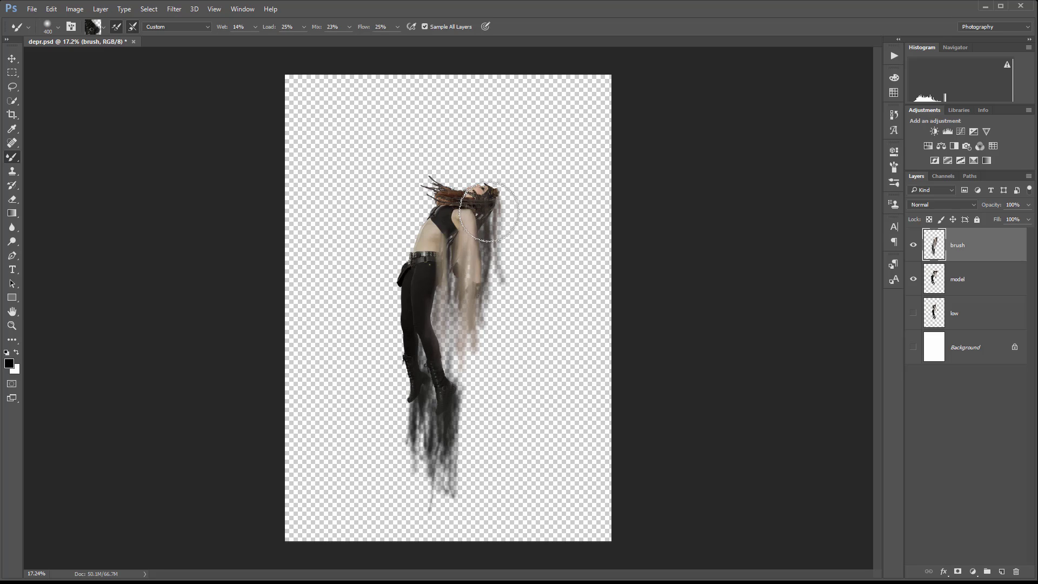
alt+click(490, 205)
mouse_move(491, 208)
mouse_down()
mouse_move(498, 270)
mouse_move(465, 355)
mouse_up()
- Sample the upper arm and smear broad streaks down the arms, hip and legs into the drips below the boots
alt+click(462, 236)
drag(466, 236, 460, 366)
mouse_move(437, 246)
mouse_down()
mouse_move(442, 371)
mouse_move(424, 491)
mouse_move(447, 488)
mouse_up()
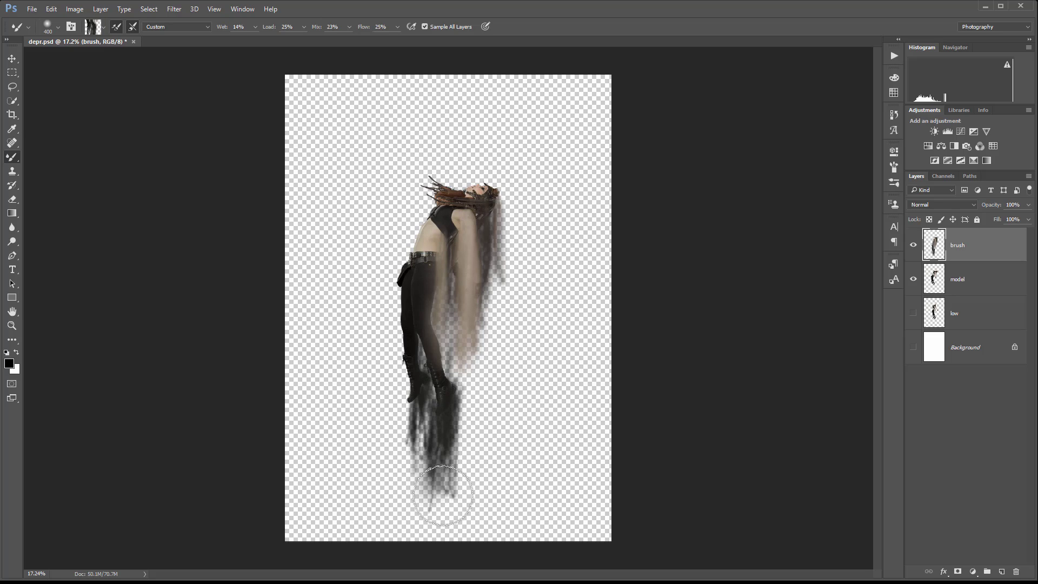
drag(417, 429, 425, 493)
mouse_move(438, 315)
mouse_down()
mouse_move(441, 373)
mouse_move(486, 425)
mouse_move(445, 457)
mouse_move(446, 487)
mouse_up()
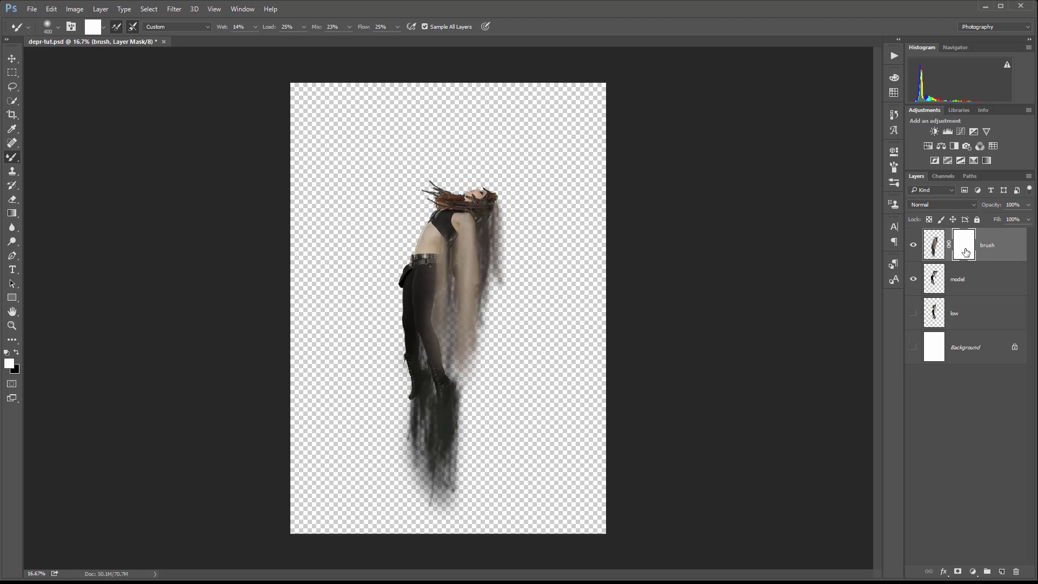
- Invert the brush layer's mask to black to hide the painted drips
key(ctrl+i)
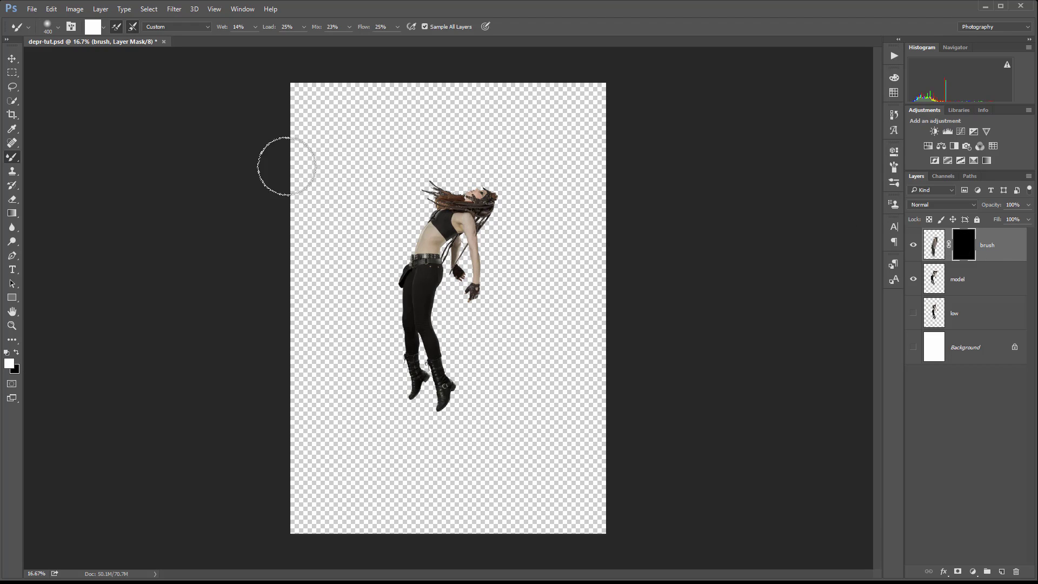
click(12, 58)
- Add a white layer mask to the model layer
scroll(470, 214, up, 6)
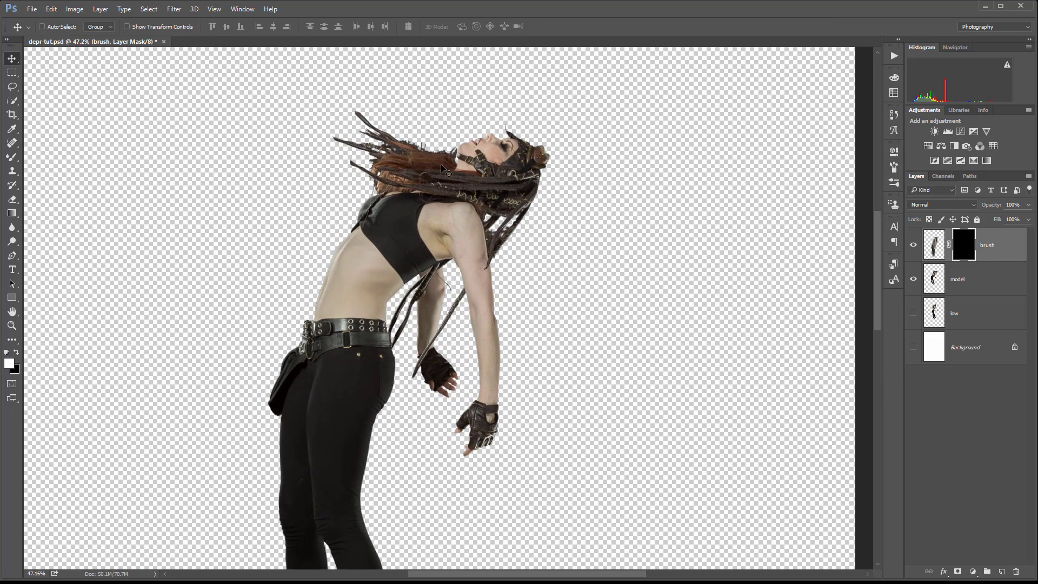
scroll(478, 290, down, 2)
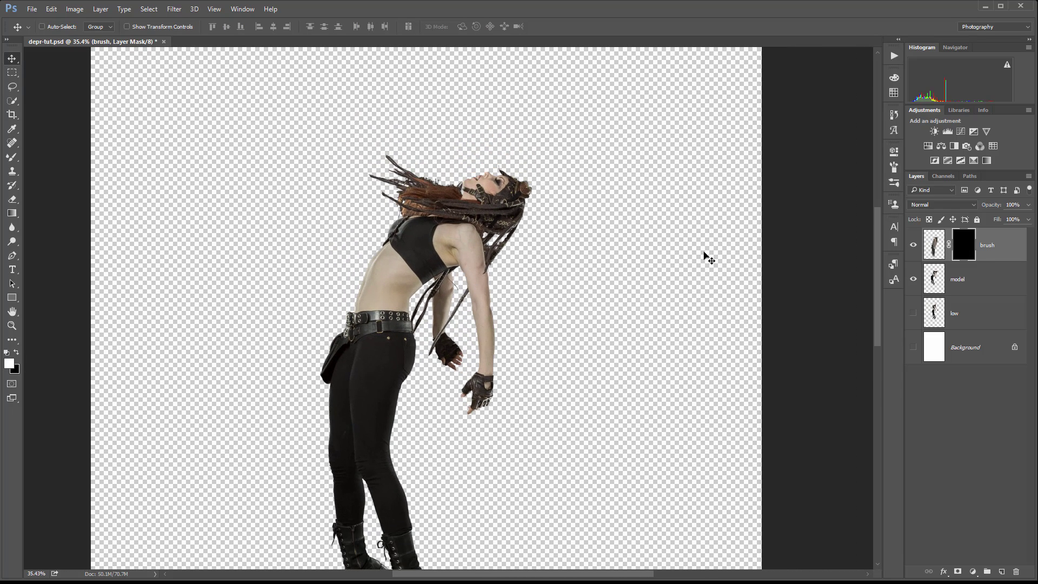
click(1008, 281)
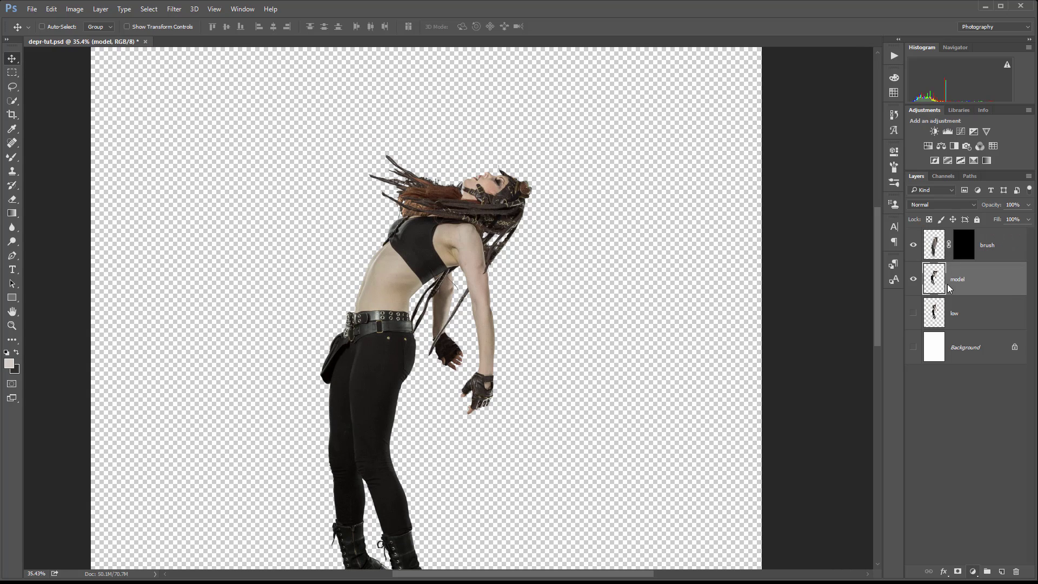
click(958, 571)
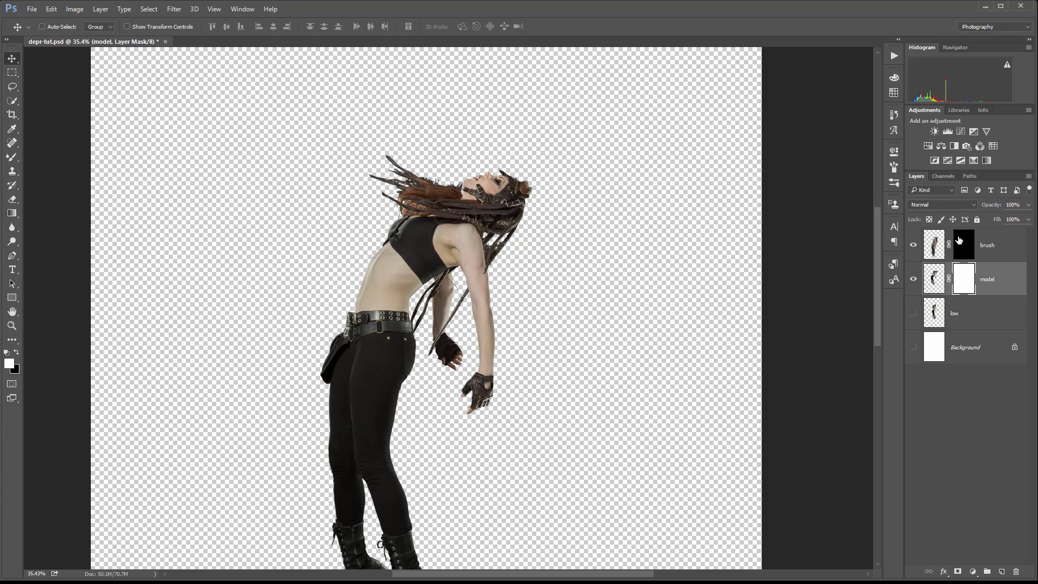
- Target the brush layer's mask and switch from the Mixer Brush to the standard Brush tool
scroll(491, 230, up, 2)
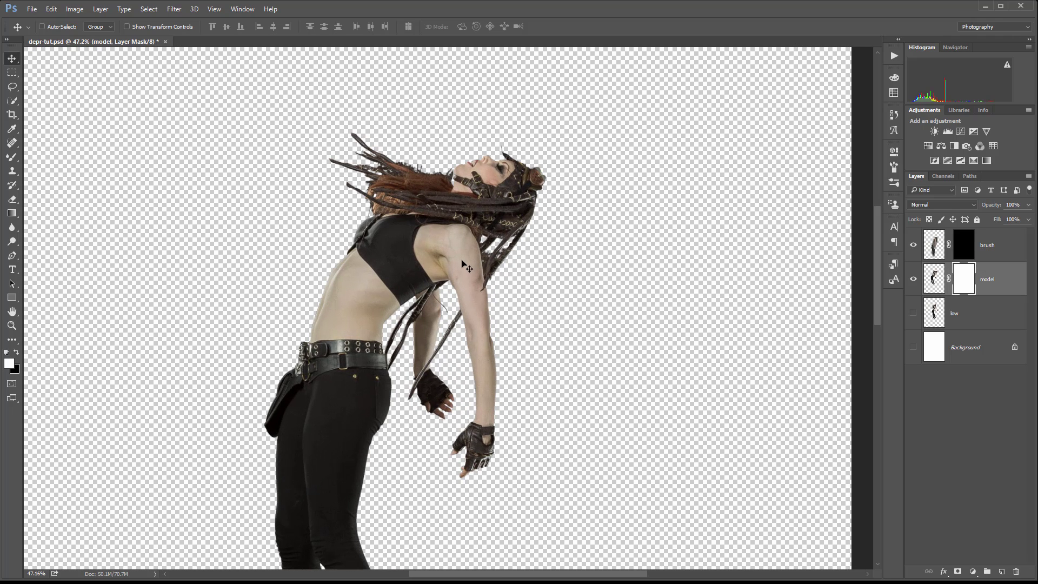
drag(488, 285, 563, 212)
scroll(524, 203, up, 3)
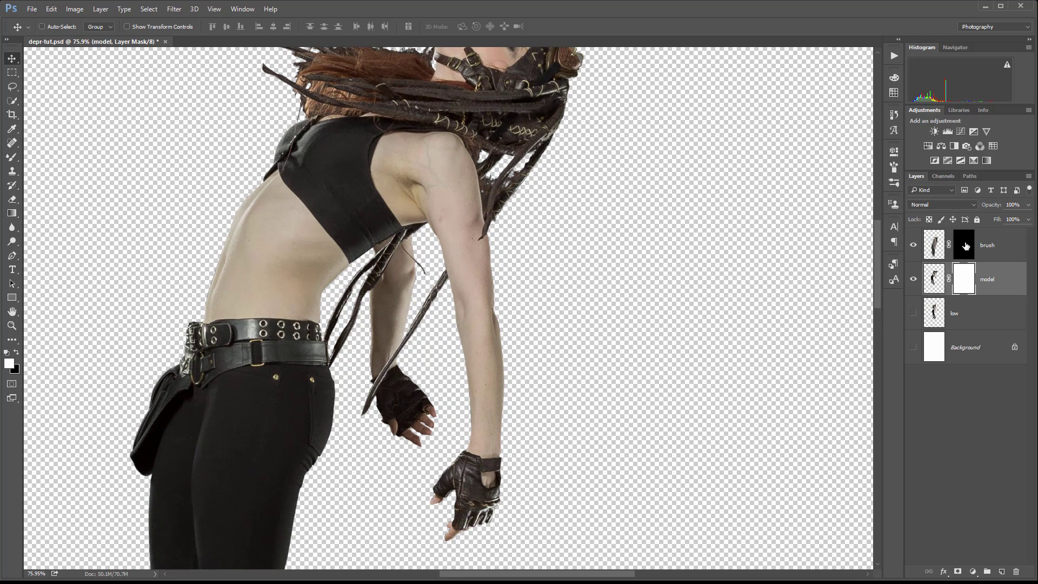
click(966, 246)
drag(533, 177, 552, 283)
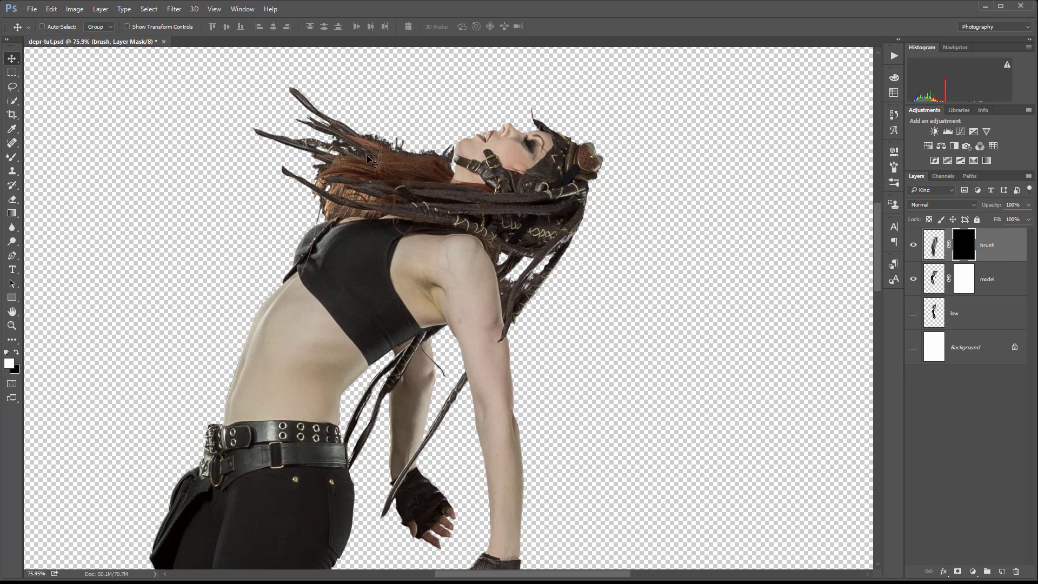
click(12, 157)
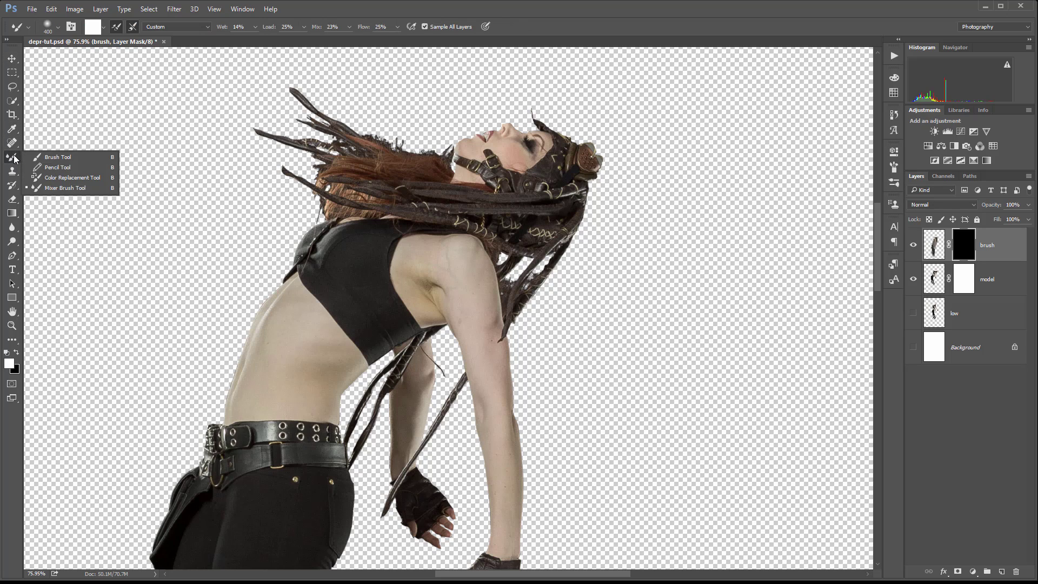
click(59, 158)
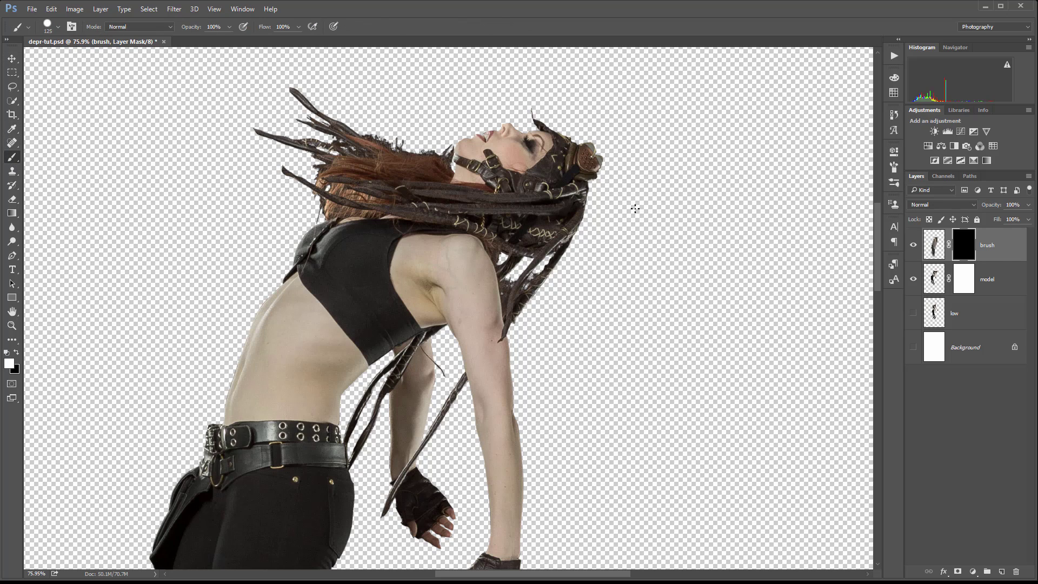
- Try a 125 px soft round brush with Shape Dynamics size jitter at 100%
right_click(593, 185)
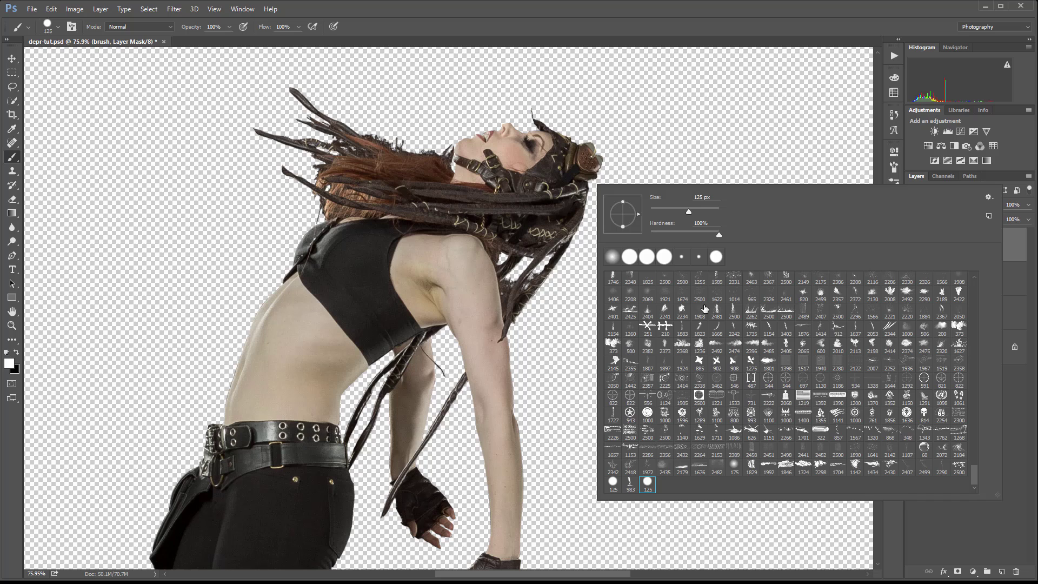
drag(975, 478, 973, 357)
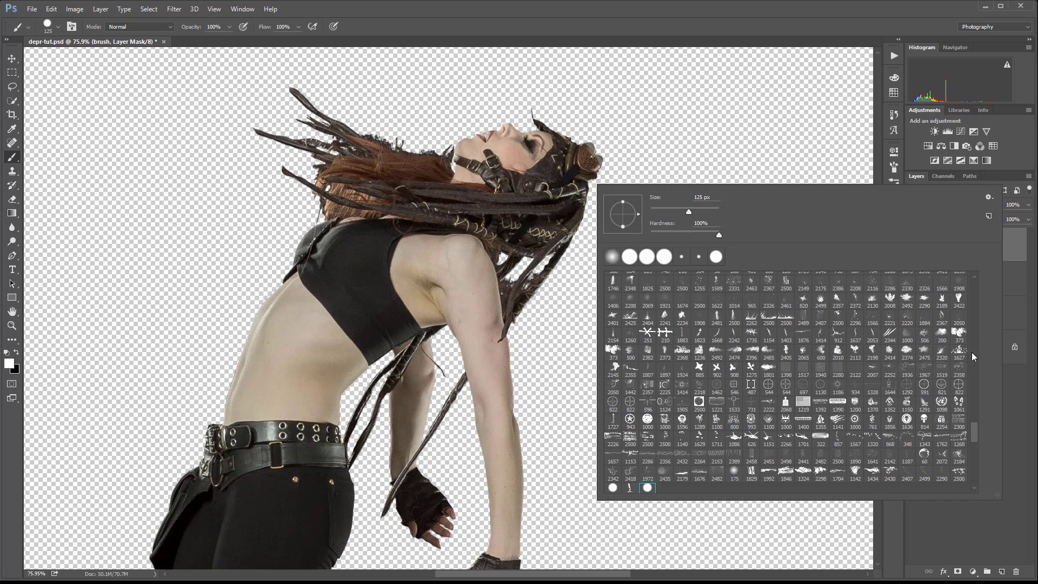
click(974, 298)
drag(972, 292, 974, 262)
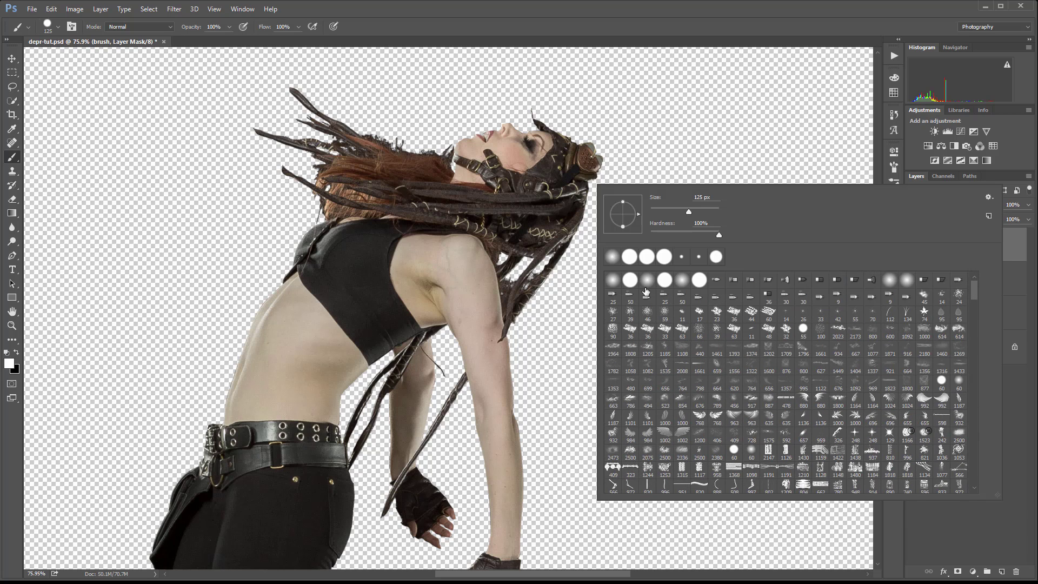
click(683, 280)
click(894, 167)
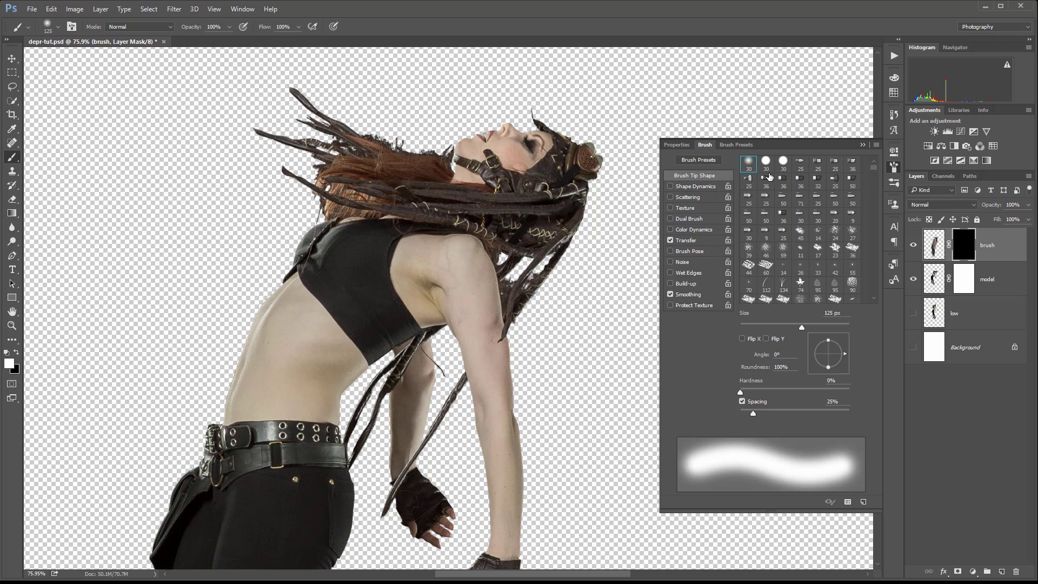
click(696, 188)
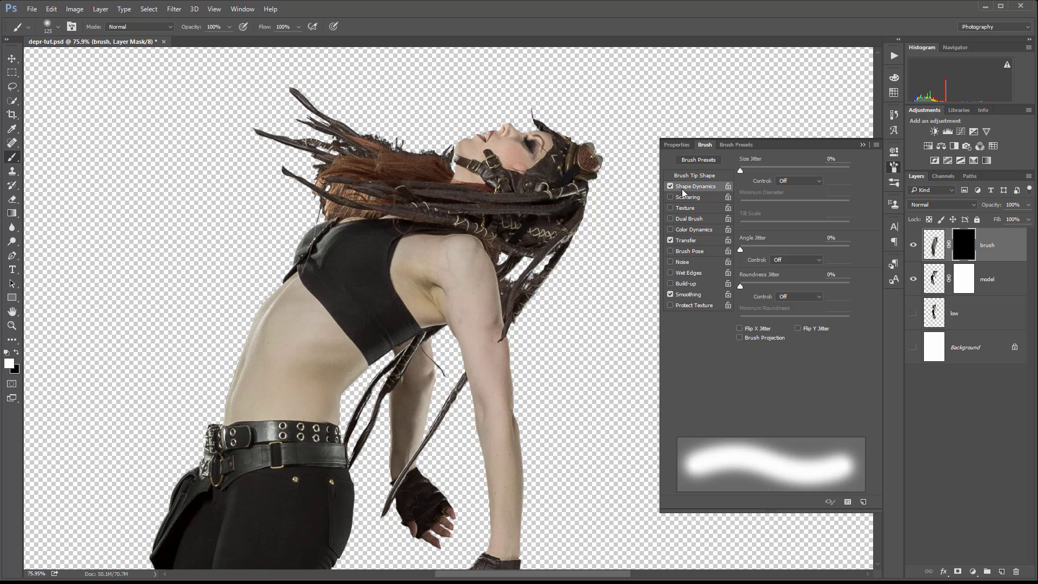
drag(744, 171, 877, 167)
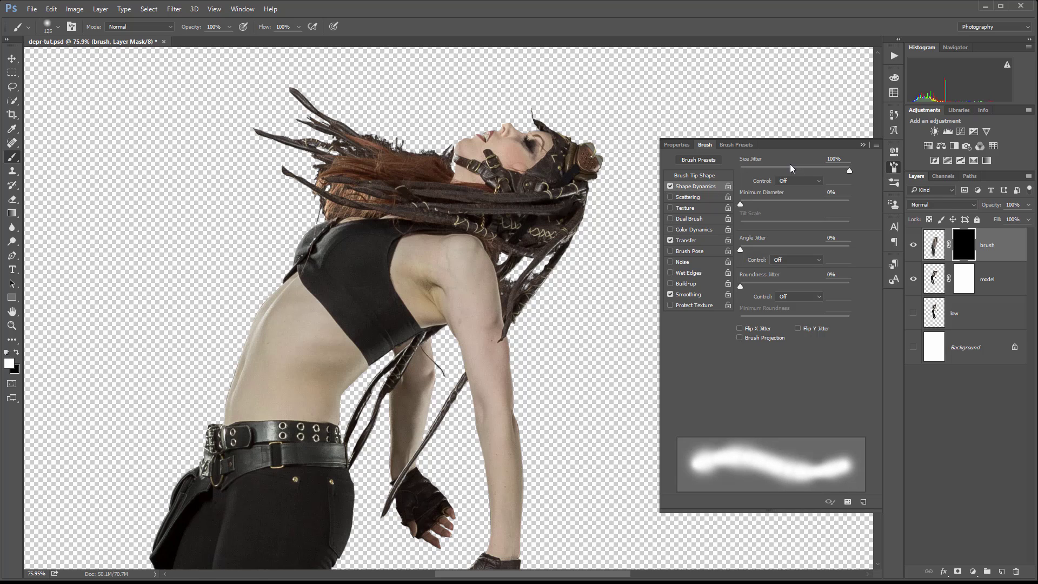
- Load the hard round brush preset at 125 px
click(682, 146)
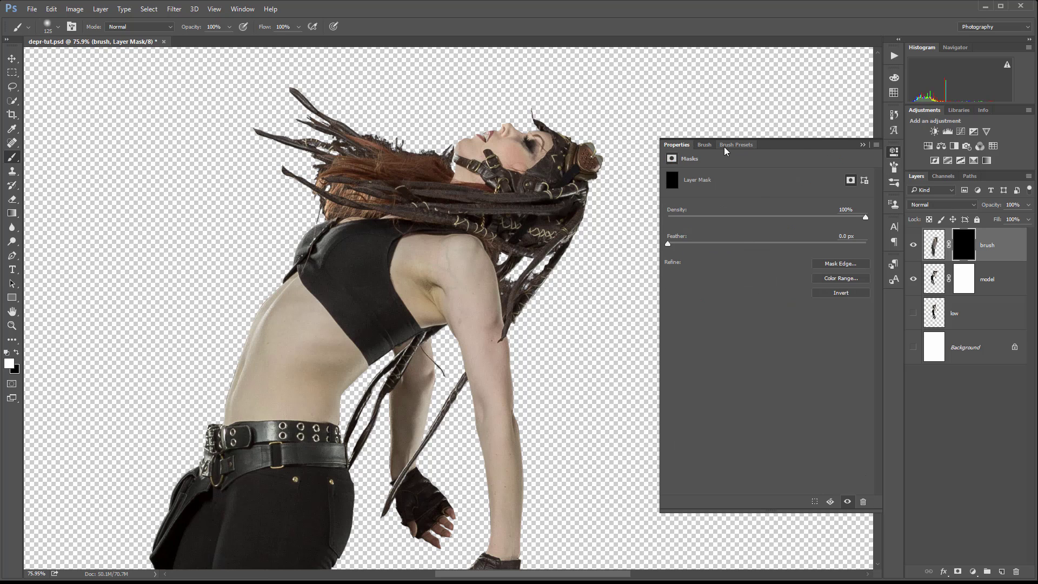
click(724, 146)
click(720, 186)
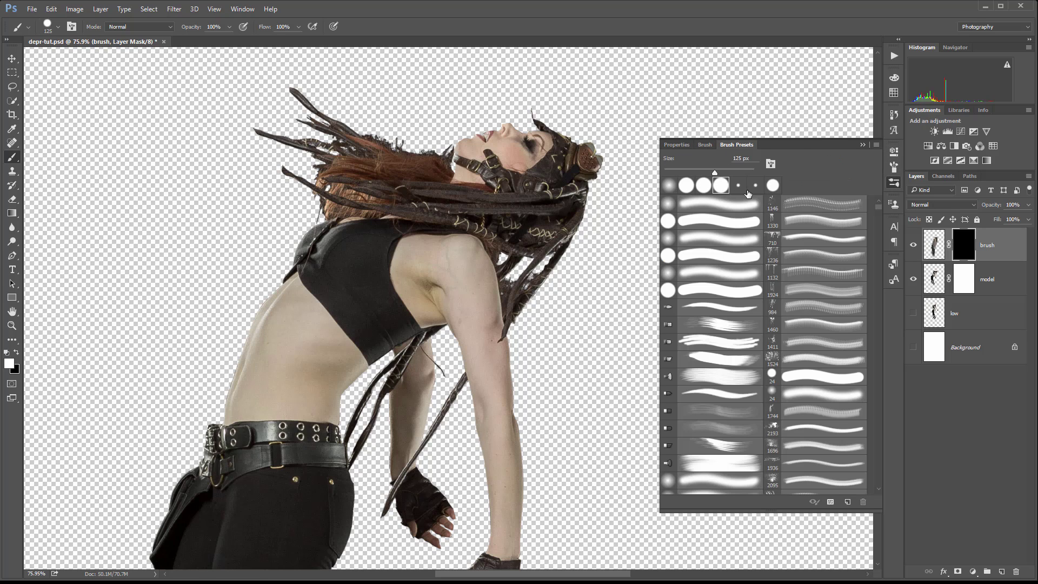
- Enable Shape Dynamics for the hard brush with 100% size jitter, 99% angle jitter and about 20% roundness jitter
click(704, 146)
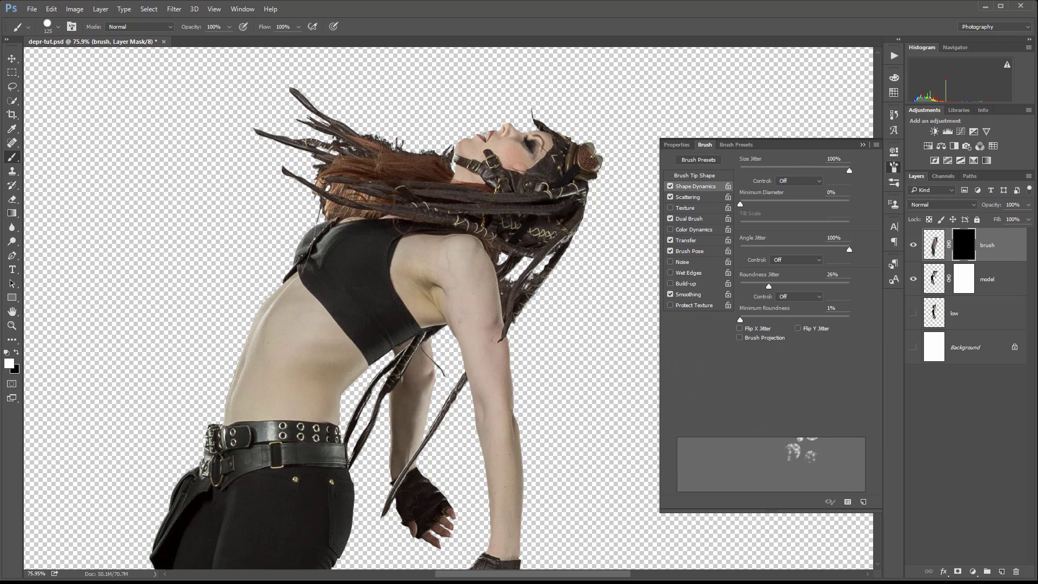
click(697, 187)
drag(740, 167, 850, 168)
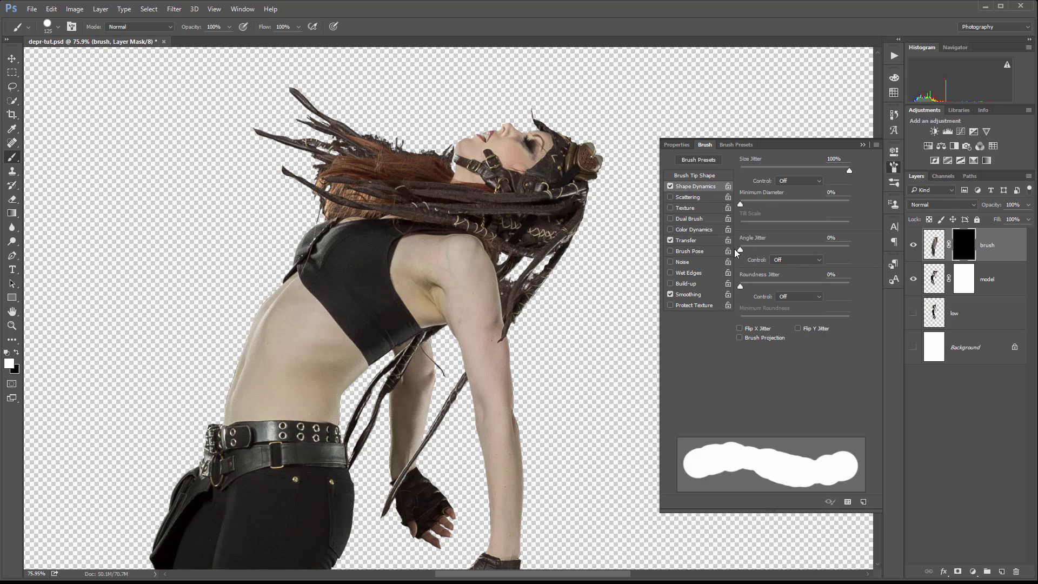
drag(800, 251, 889, 258)
mouse_move(741, 287)
mouse_down()
mouse_move(878, 281)
mouse_move(820, 285)
mouse_move(764, 243)
mouse_move(735, 243)
mouse_move(847, 250)
mouse_up()
drag(828, 285, 773, 281)
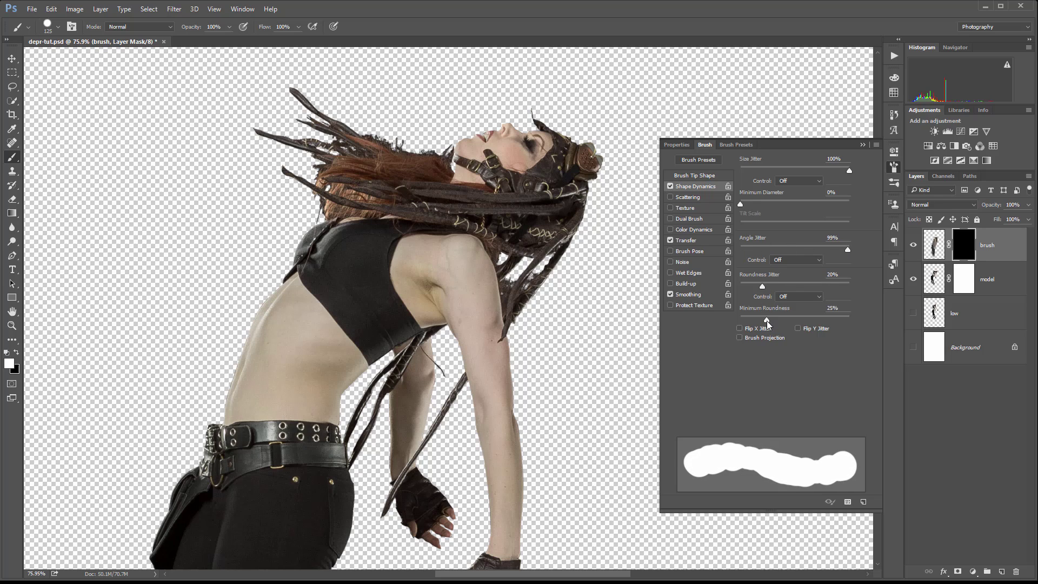
mouse_move(766, 320)
mouse_down()
mouse_move(734, 314)
mouse_move(840, 284)
mouse_move(746, 277)
mouse_move(756, 281)
mouse_up()
- Scatter the brush 1000% and add a Dual Brush from the 14 px tip with 43 px size, 1000% spacing and 550% scatter
click(702, 196)
drag(739, 170, 850, 168)
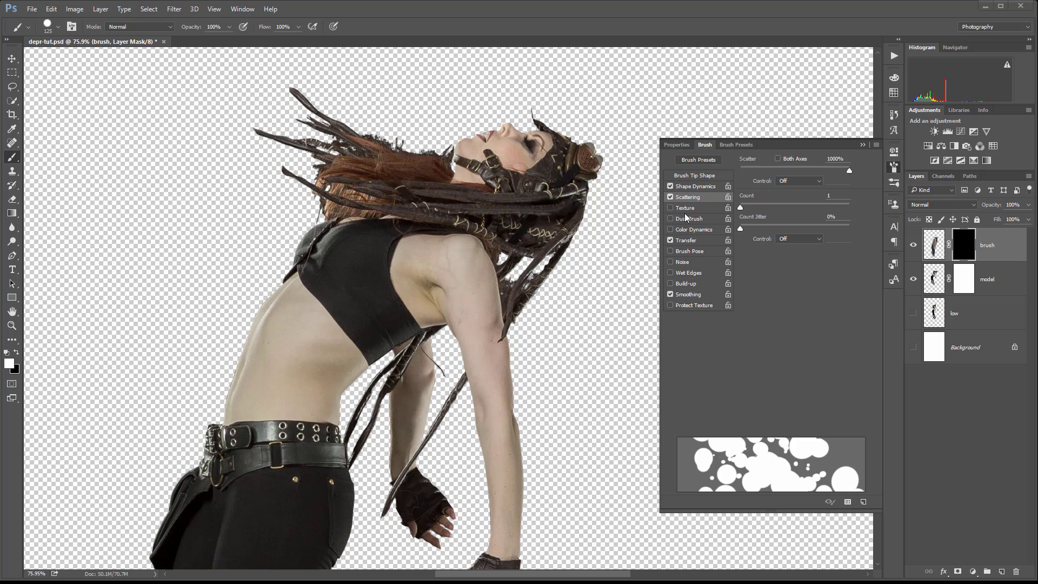
click(670, 218)
click(710, 219)
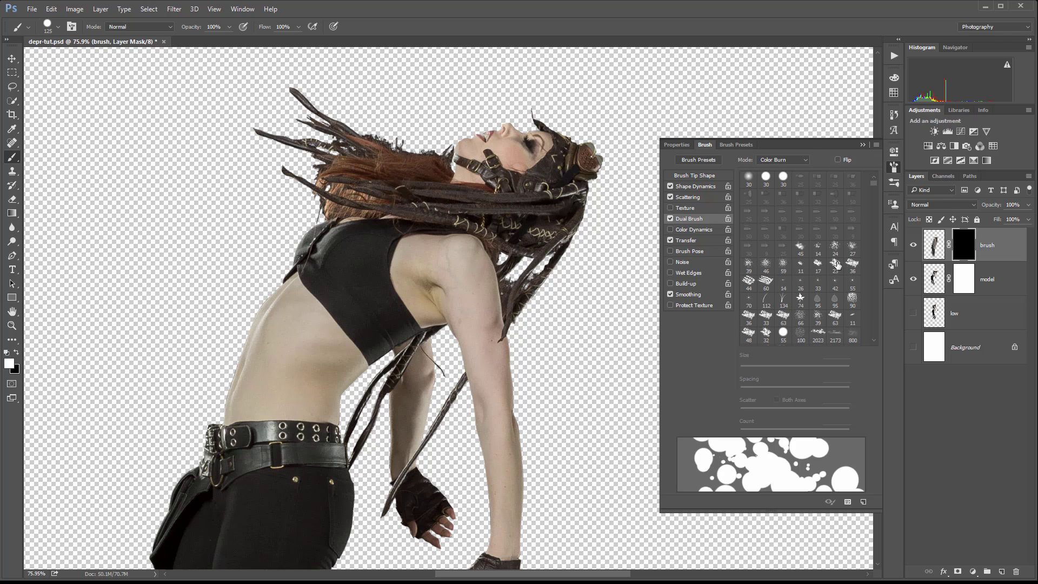
click(817, 251)
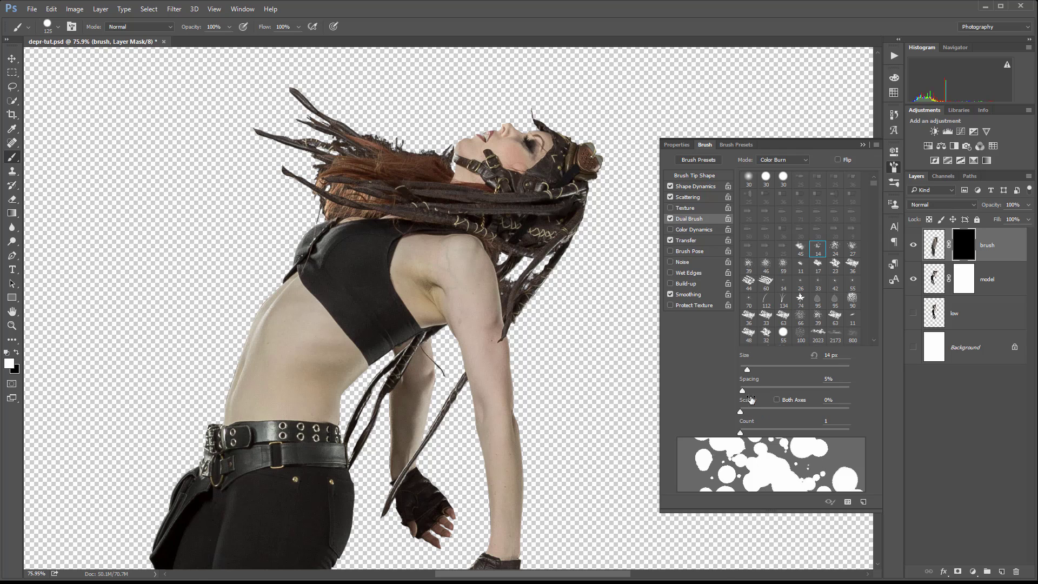
mouse_move(748, 368)
mouse_down()
mouse_move(800, 362)
mouse_move(792, 355)
mouse_move(758, 359)
mouse_move(809, 395)
mouse_move(871, 392)
mouse_up()
- Set the Dual Brush size to 1436 px, undoing the test strokes painted on the mask beside the arm
mouse_move(586, 270)
mouse_down()
mouse_move(470, 346)
mouse_move(449, 385)
mouse_move(452, 523)
mouse_move(448, 494)
mouse_move(486, 374)
mouse_move(590, 279)
mouse_move(542, 299)
mouse_move(569, 286)
mouse_up()
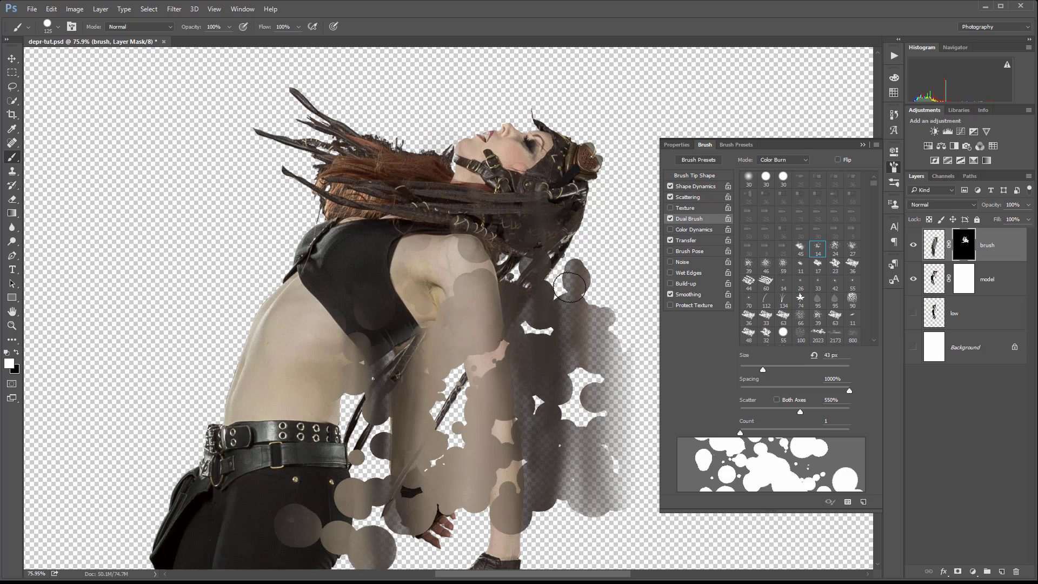
key(ctrl+z)
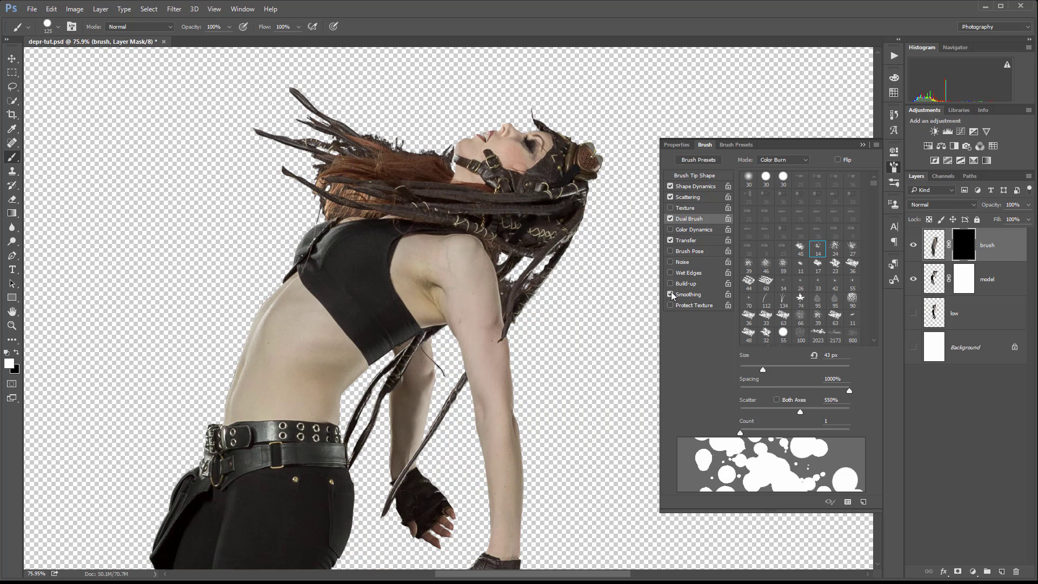
drag(762, 369, 840, 367)
mouse_move(583, 278)
mouse_down()
mouse_move(504, 347)
mouse_move(477, 398)
mouse_move(467, 504)
mouse_up()
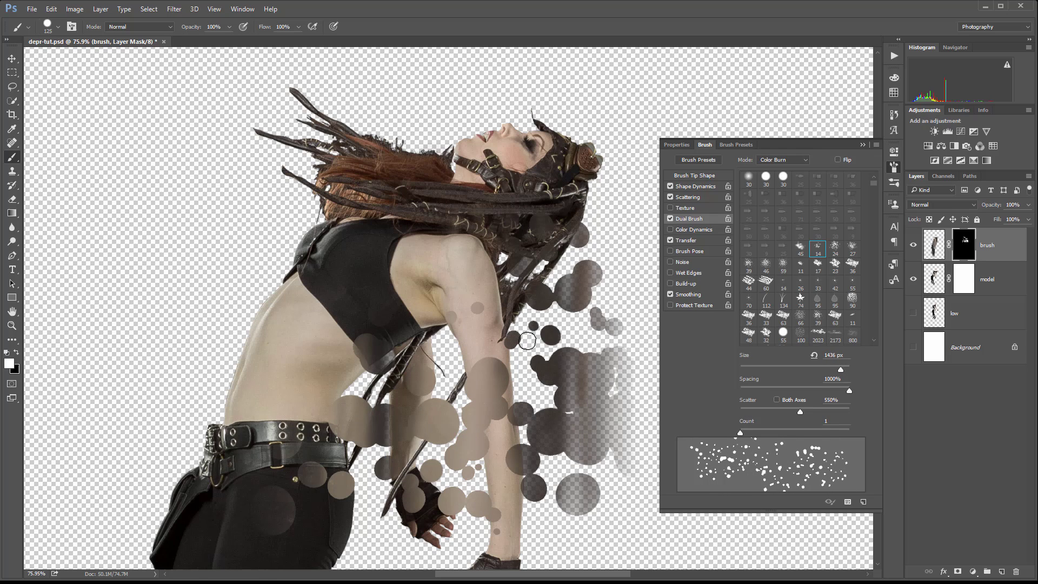
key(ctrl+z)
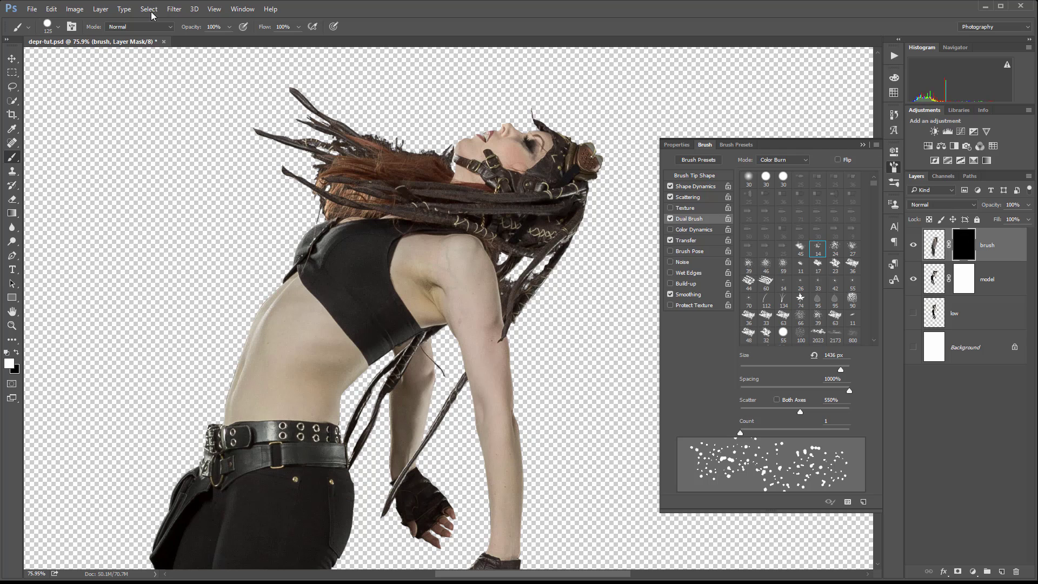
click(893, 167)
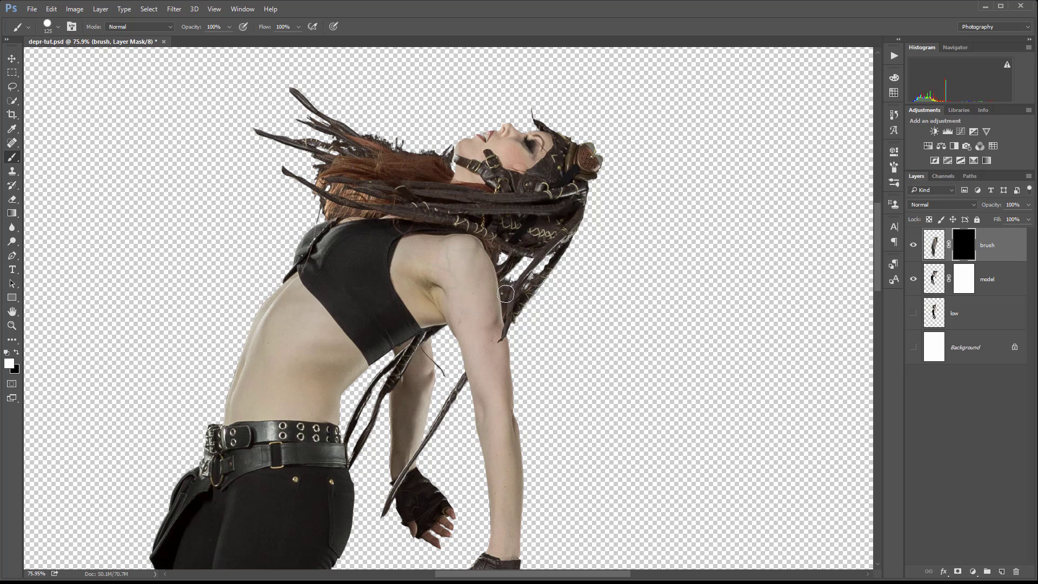
- Try a scattered 40 px stroke from the hair down to the hip and refill the mask with black
key(bracketleft)
key(bracketleft)
key(bracketleft)
key(bracketleft)
key(bracketleft)
key(bracketleft)
key(bracketleft)
key(bracketleft)
mouse_move(573, 239)
mouse_down()
mouse_move(451, 373)
mouse_move(386, 422)
mouse_move(371, 515)
mouse_move(384, 557)
mouse_move(402, 541)
mouse_up()
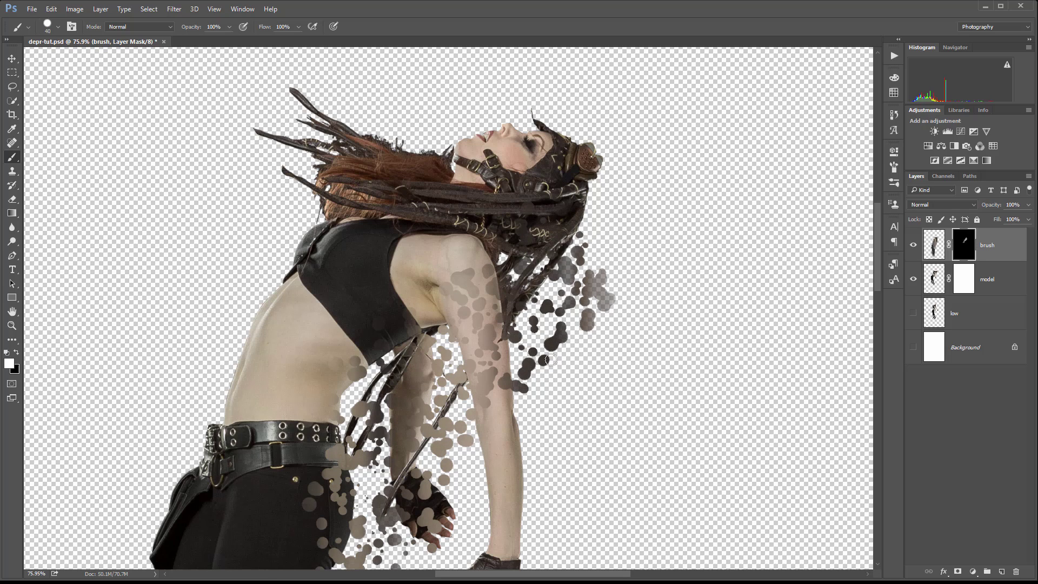
key(ctrl+BackSpace)
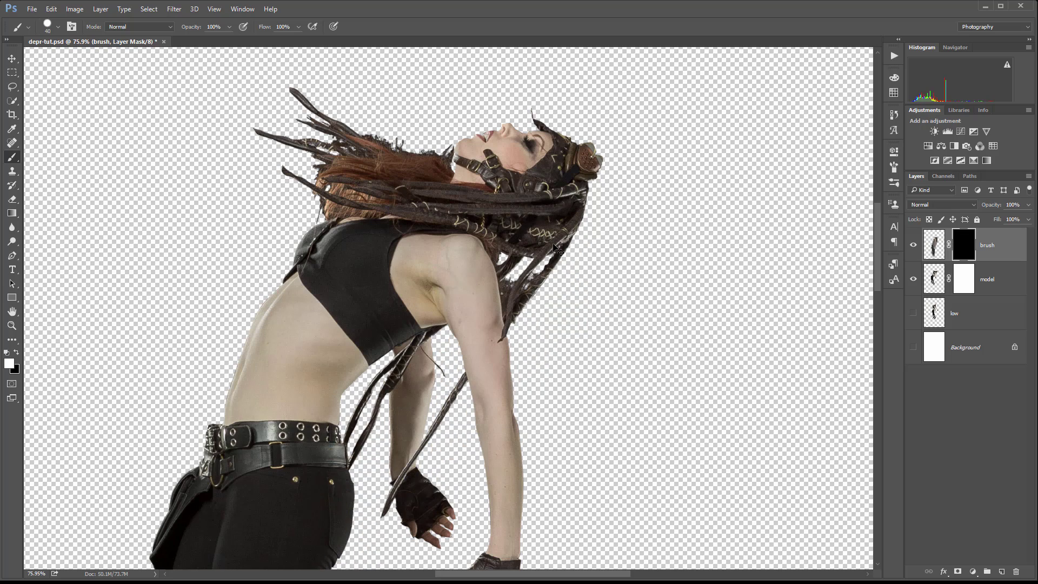
- Shrink the brush to a very small size and reveal fine specks in the mask below the headpiece and hanging hair
key(bracketleft)
key(bracketleft)
key(bracketleft)
key(bracketleft)
mouse_move(586, 236)
mouse_down()
mouse_move(550, 293)
mouse_move(539, 278)
mouse_move(543, 333)
mouse_up()
mouse_move(568, 247)
mouse_down()
mouse_move(591, 267)
mouse_move(604, 181)
mouse_move(553, 294)
mouse_move(567, 317)
mouse_move(537, 414)
mouse_up()
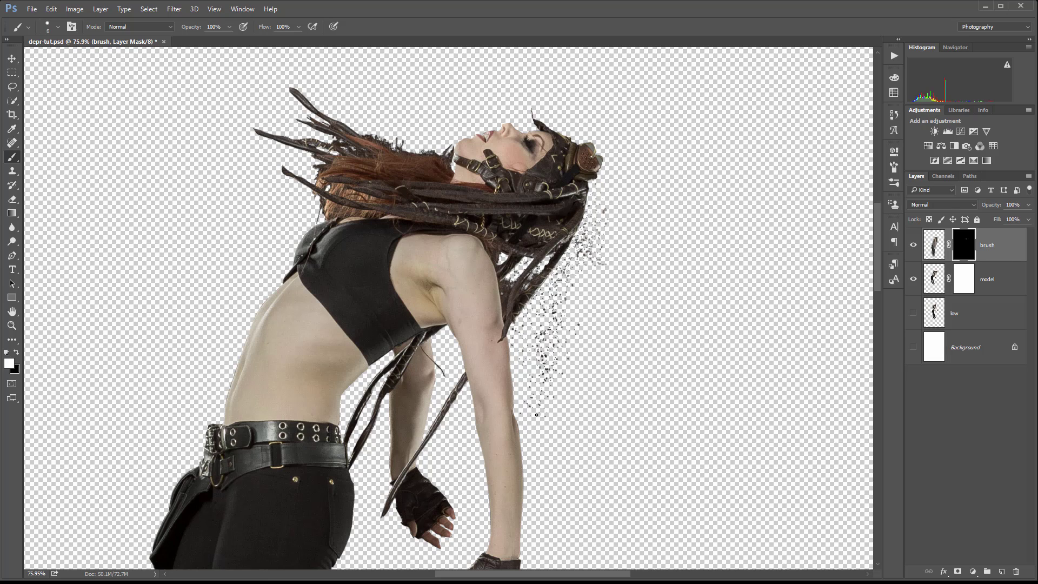
- Reveal fine specks in the mask behind the waist, beside the hip and between the two arms
scroll(590, 415, down, 5)
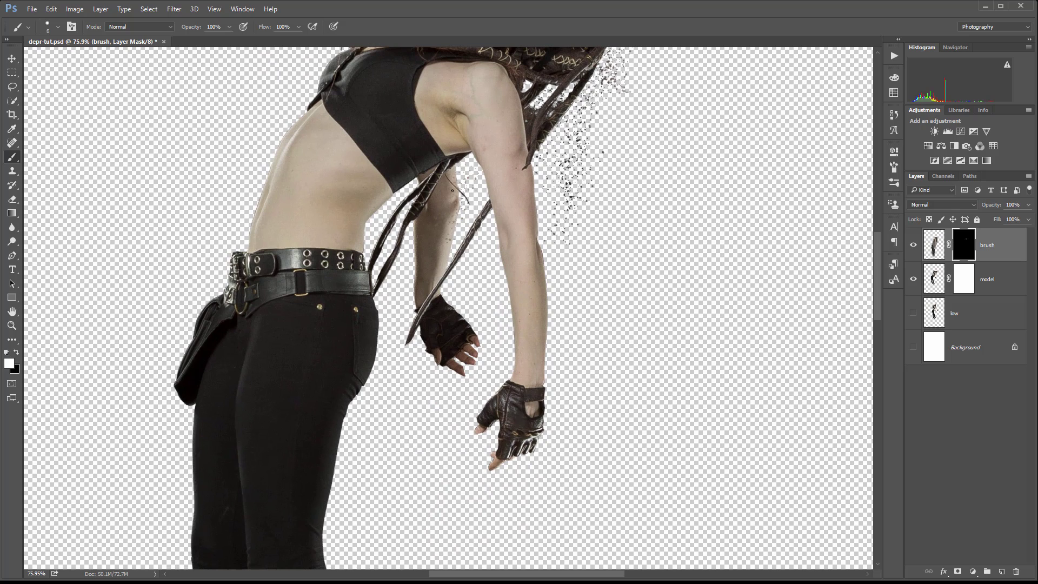
mouse_move(395, 230)
mouse_down()
mouse_move(394, 187)
mouse_move(370, 217)
mouse_up()
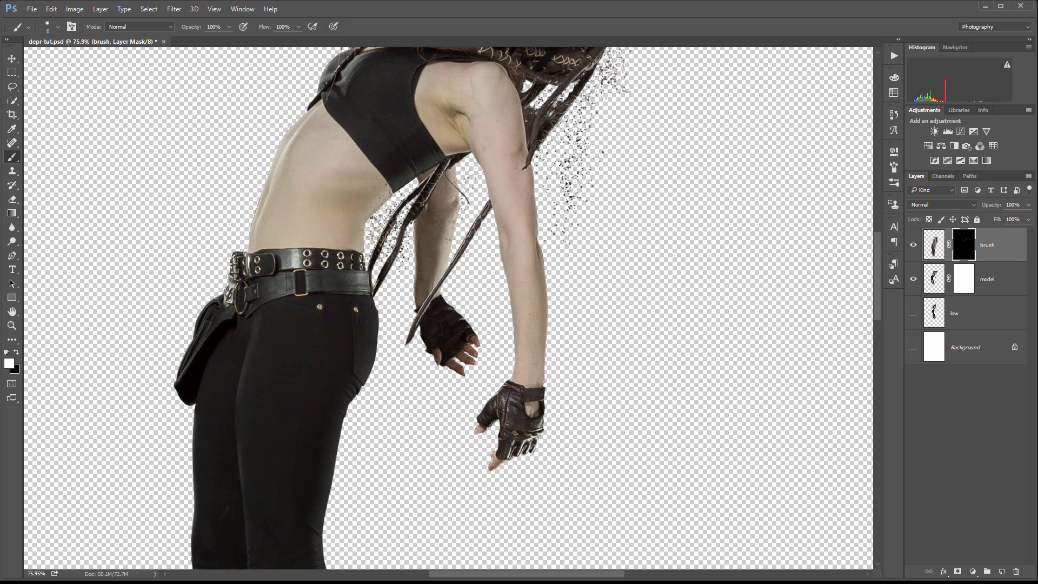
mouse_move(369, 345)
mouse_down()
mouse_move(390, 329)
mouse_move(416, 423)
mouse_move(426, 408)
mouse_move(444, 432)
mouse_up()
mouse_move(456, 270)
mouse_down()
mouse_move(490, 347)
mouse_move(426, 253)
mouse_move(428, 337)
mouse_move(474, 260)
mouse_move(503, 440)
mouse_up()
drag(506, 291, 503, 325)
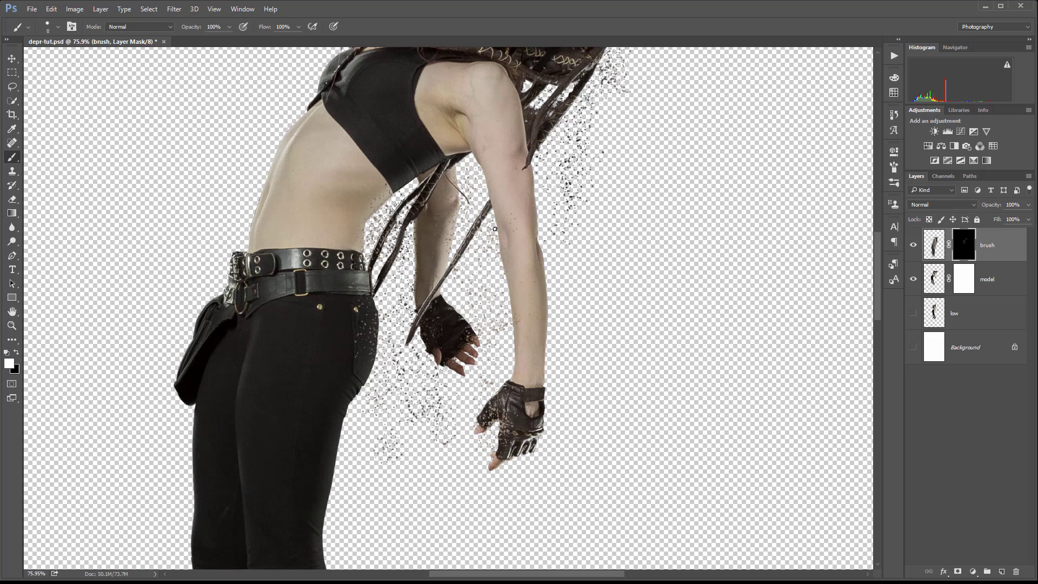
drag(494, 229, 483, 224)
- Enlarge the brush to 15 px and reveal coarser specks around the inner arm, waist, hair and upper arm
key(bracketright)
key(bracketright)
drag(460, 176, 464, 219)
drag(387, 184, 359, 254)
drag(540, 100, 570, 122)
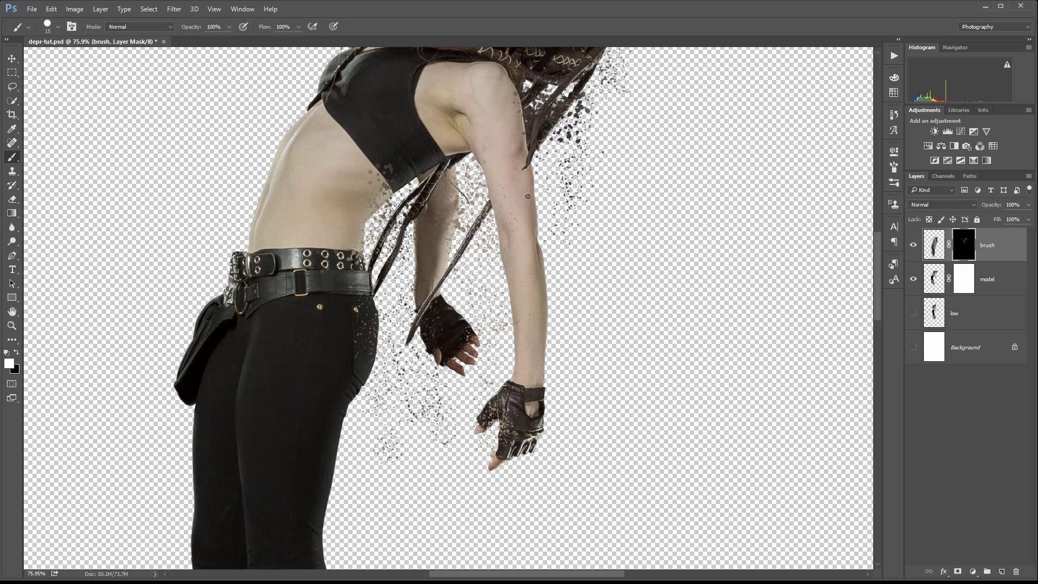
drag(533, 181, 530, 197)
- Undo a 30 px stroke beside the arm and reveal finer specks with a smaller brush along the arm, hip and below the hands
drag(565, 164, 578, 262)
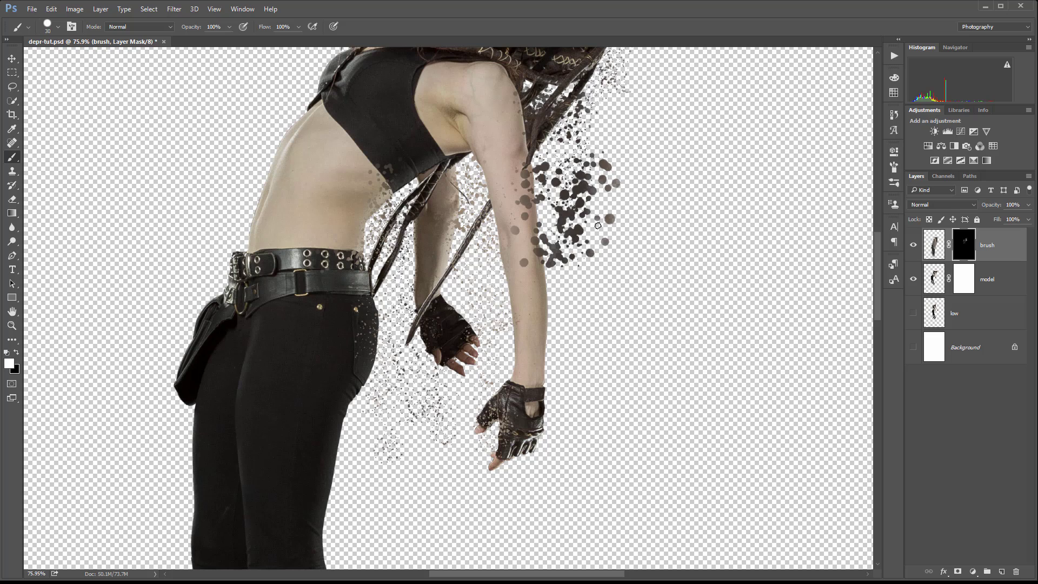
key(ctrl+z)
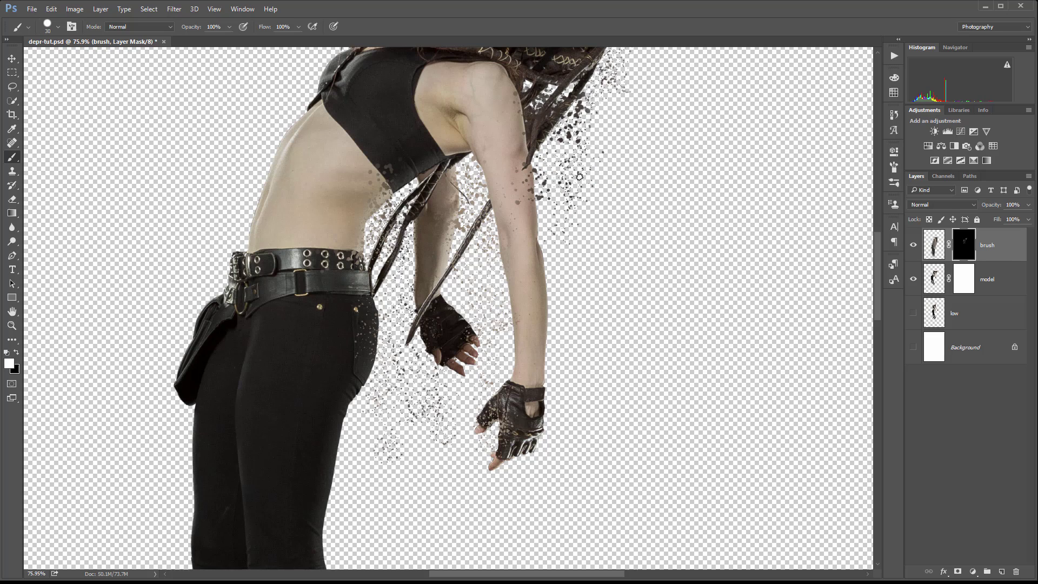
key(bracketleft)
key(bracketleft)
drag(572, 211, 588, 221)
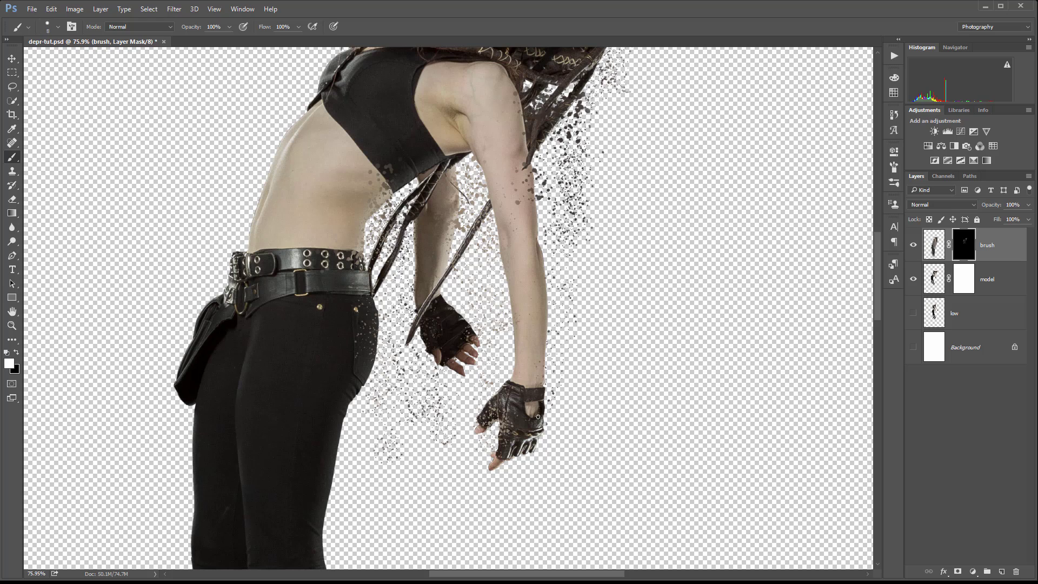
mouse_move(538, 417)
mouse_down()
mouse_move(503, 503)
mouse_move(475, 517)
mouse_move(364, 451)
mouse_move(354, 516)
mouse_move(409, 291)
mouse_move(385, 325)
mouse_move(423, 373)
mouse_move(404, 269)
mouse_move(464, 404)
mouse_move(475, 394)
mouse_up()
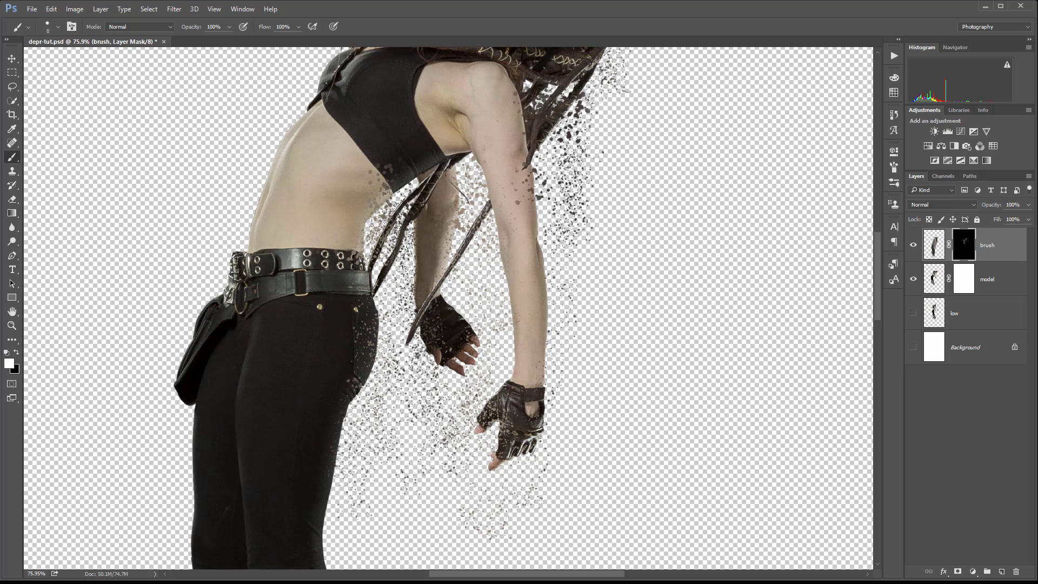
- Reveal fine specks in the brush layer's mask on the upper arm, below the headpiece and down the outer side of the arm
click(454, 288)
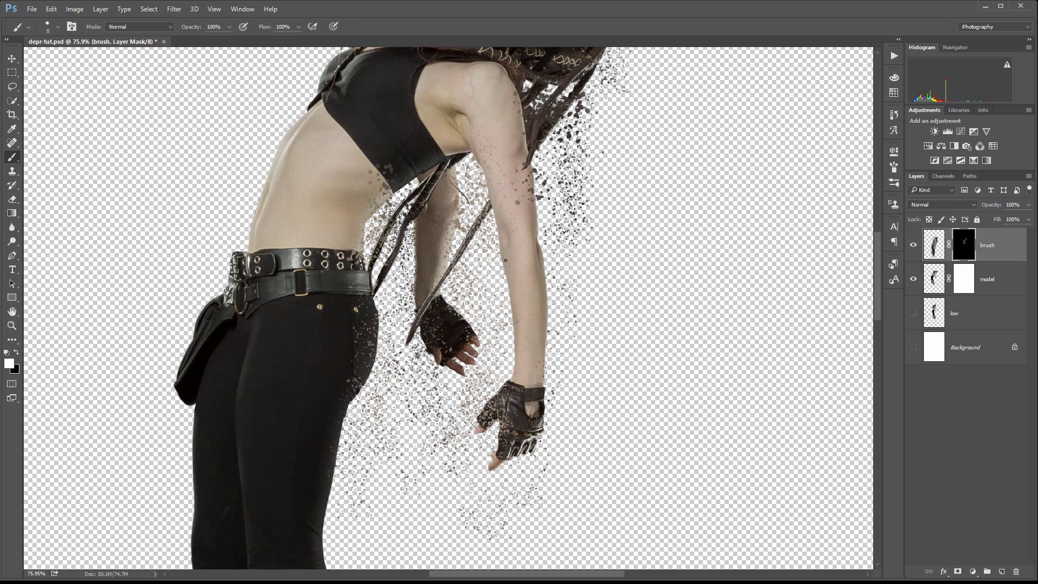
scroll(590, 294, up, 5)
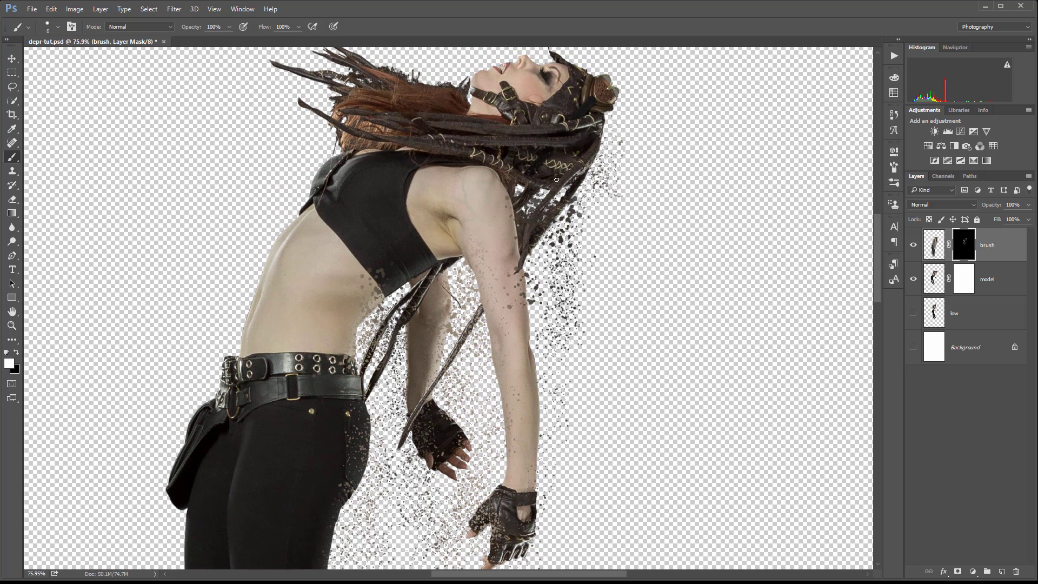
drag(612, 123, 581, 322)
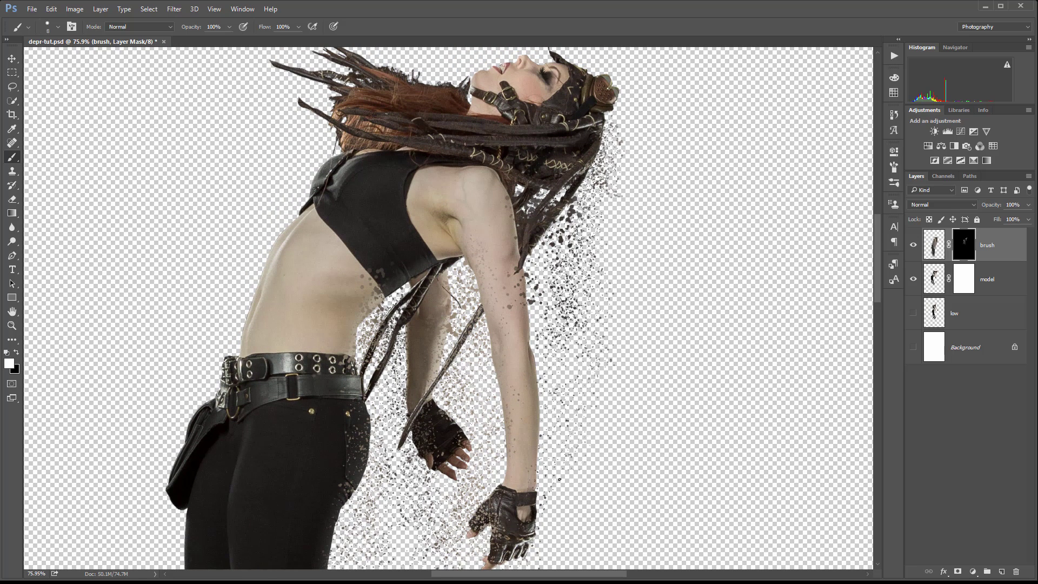
drag(560, 479, 564, 251)
- Paint black splatter in the model layer's mask to break up the top's lower edge, the waist and the hair beside the shoulder
click(968, 281)
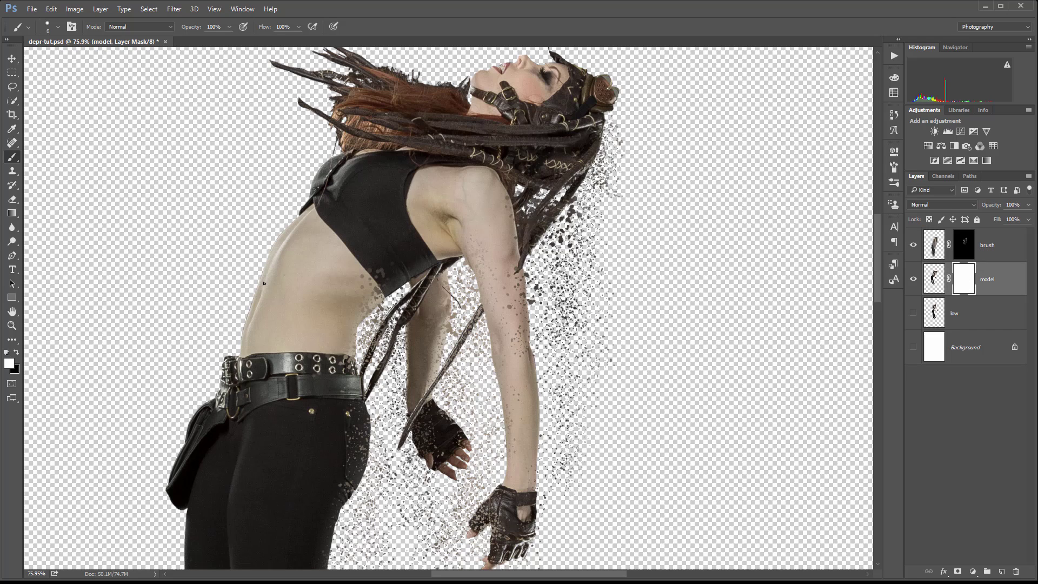
key(x)
drag(443, 255, 453, 259)
drag(367, 336, 363, 319)
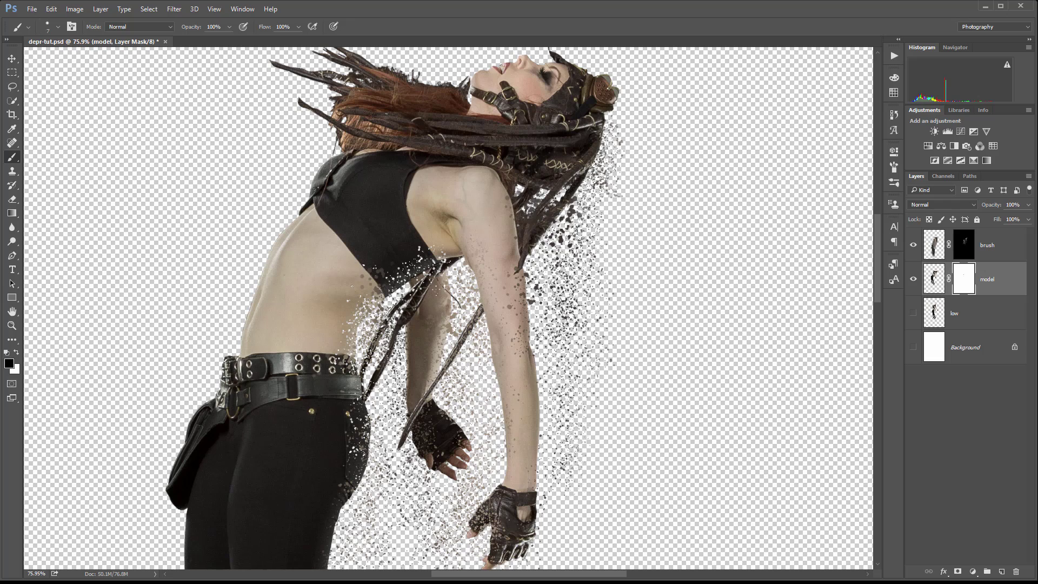
key(bracketleft)
drag(528, 189, 529, 166)
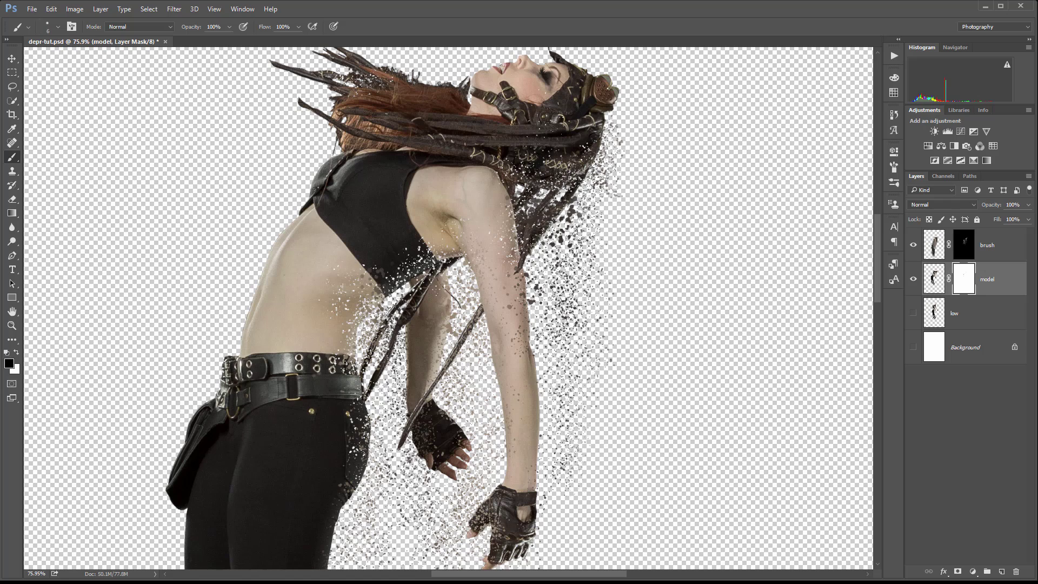
- Hide specks in the model layer's mask on the trailing dreadlocks, both gloved hands and the rear forearm
scroll(351, 147, up, 2)
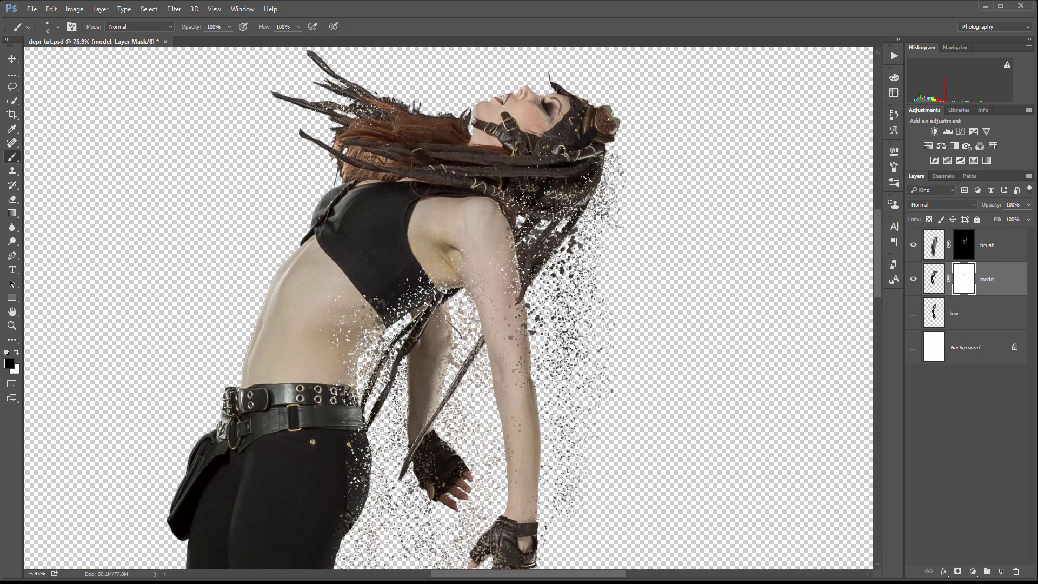
drag(408, 108, 393, 107)
drag(649, 394, 614, 185)
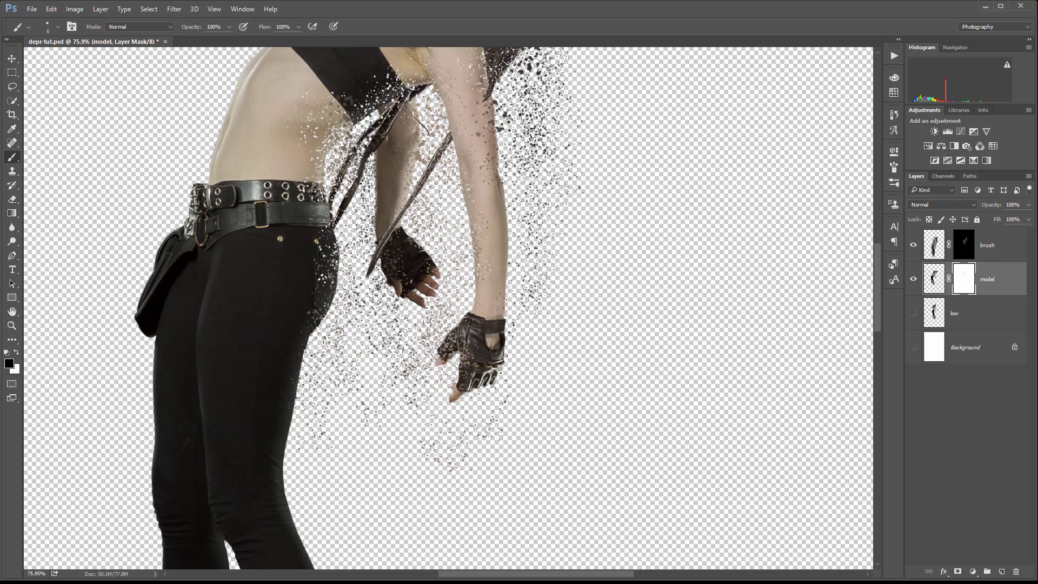
mouse_move(446, 387)
mouse_down()
mouse_move(460, 392)
mouse_move(483, 355)
mouse_move(468, 371)
mouse_up()
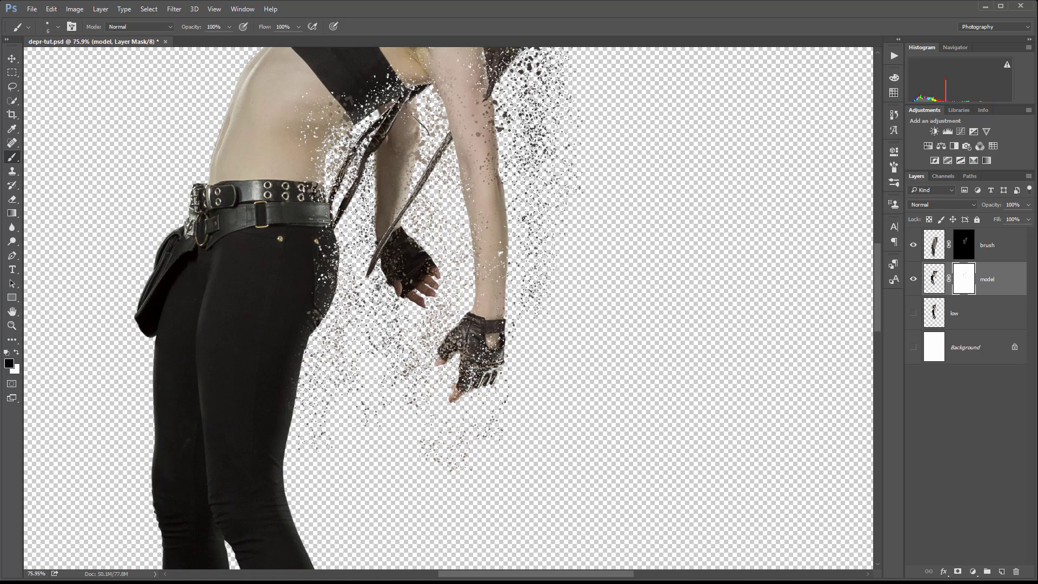
key(bracketright)
drag(414, 297, 417, 301)
mouse_move(398, 267)
mouse_down()
mouse_move(402, 226)
mouse_move(378, 166)
mouse_move(342, 231)
mouse_up()
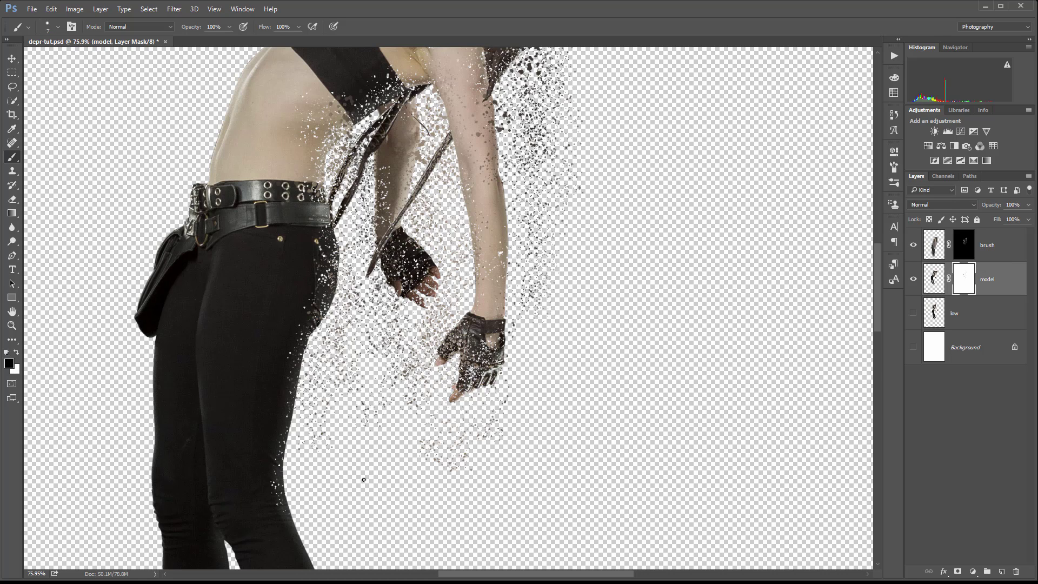
- Hide specks in the model layer's mask down the rear calf and across both boots, densest at the toes and heels
drag(364, 479, 428, 224)
drag(271, 289, 269, 454)
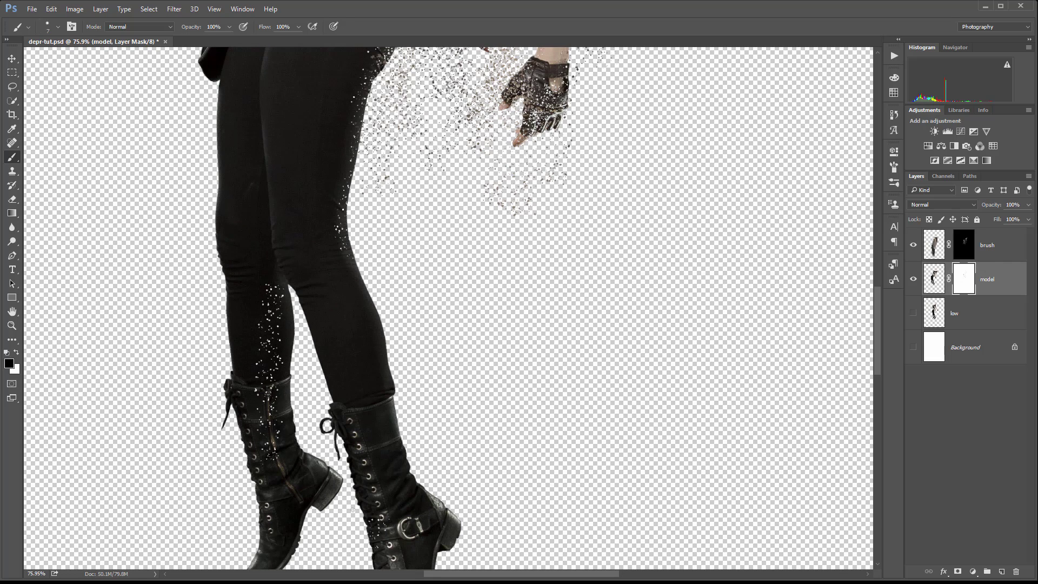
scroll(321, 505, down, 3)
scroll(321, 506, left, 1)
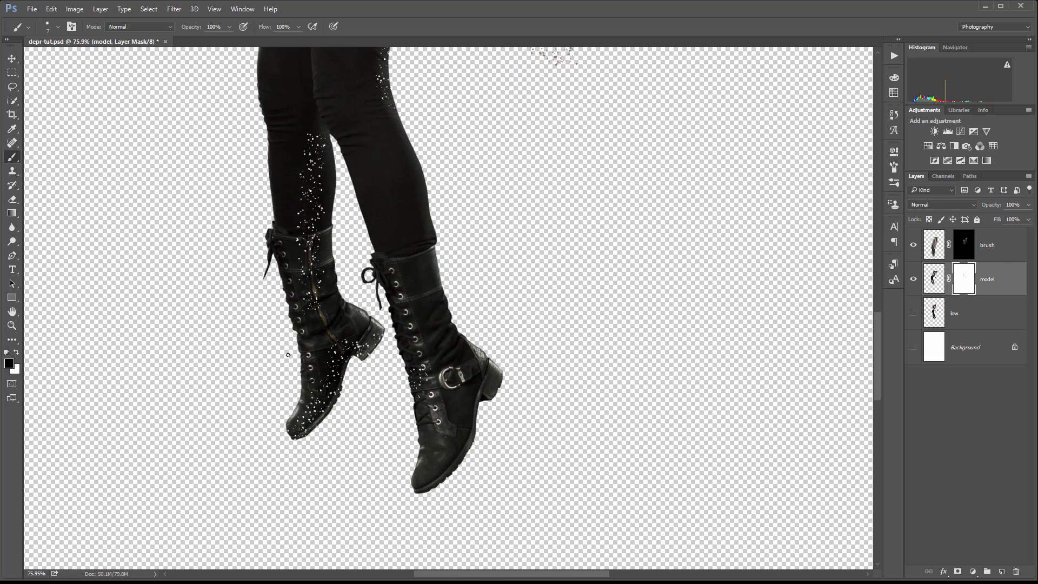
mouse_move(298, 405)
mouse_down()
mouse_move(309, 430)
mouse_move(295, 427)
mouse_move(311, 335)
mouse_move(366, 319)
mouse_up()
mouse_move(421, 432)
mouse_down()
mouse_move(433, 471)
mouse_move(470, 408)
mouse_move(462, 403)
mouse_move(495, 372)
mouse_up()
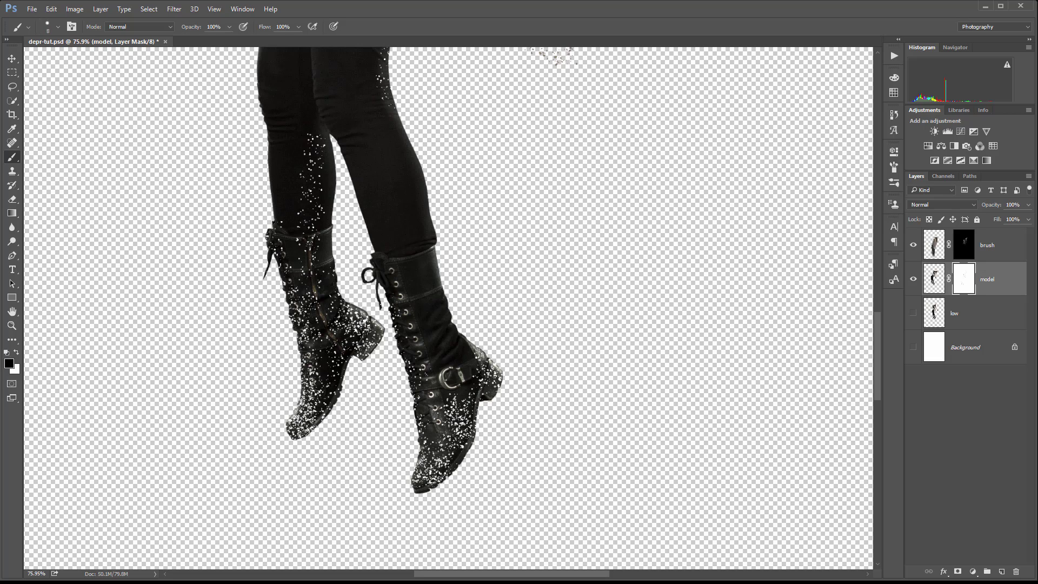
mouse_move(461, 452)
mouse_down()
mouse_move(467, 420)
mouse_move(429, 482)
mouse_move(423, 465)
mouse_move(468, 358)
mouse_move(483, 384)
mouse_up()
mouse_move(318, 381)
mouse_down()
mouse_move(320, 405)
mouse_move(373, 333)
mouse_up()
- Hide specks in the model layer's mask down the front shin and boot shaft and along the back of the thigh
mouse_move(497, 190)
mouse_down()
mouse_move(482, 342)
mouse_move(471, 346)
mouse_up()
drag(394, 286, 437, 522)
drag(362, 181, 362, 142)
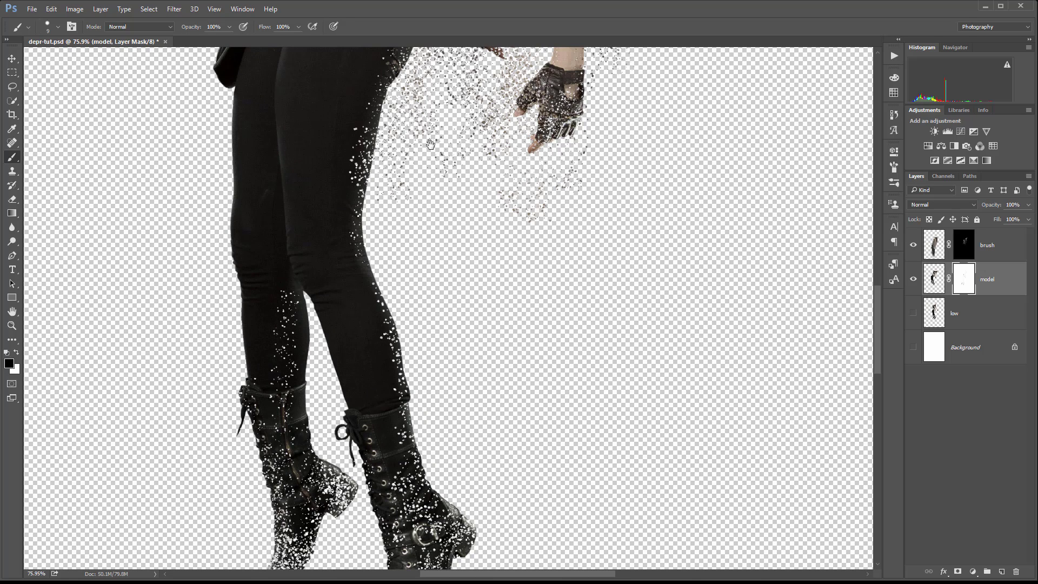
drag(434, 155, 424, 233)
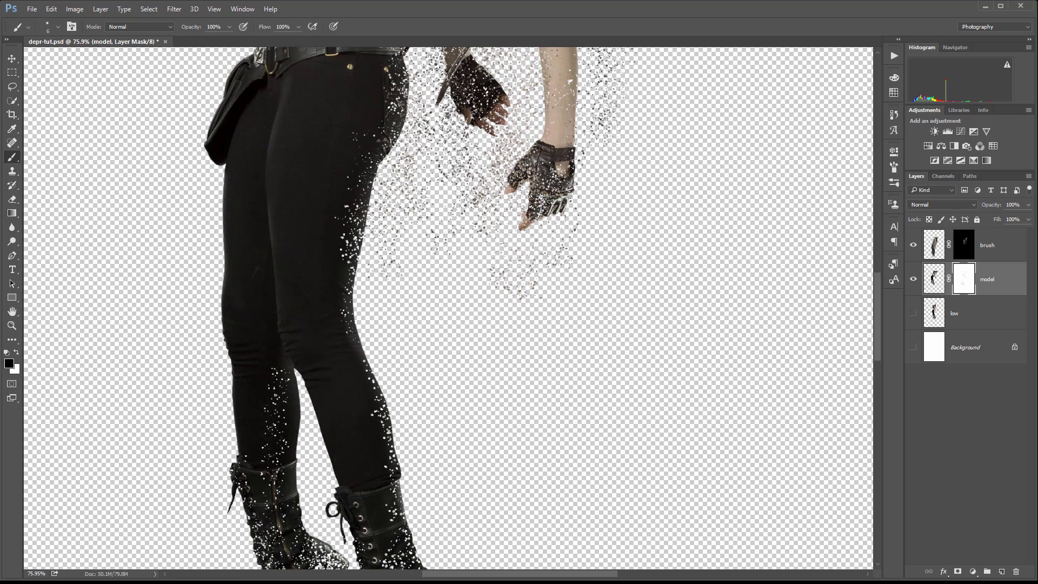
mouse_move(342, 136)
mouse_down()
mouse_move(327, 153)
mouse_move(342, 220)
mouse_move(306, 322)
mouse_up()
- Reveal specks with white in the brush layer's mask beside the thigh, below the hands, behind the waist and between the arms
drag(490, 158, 433, 350)
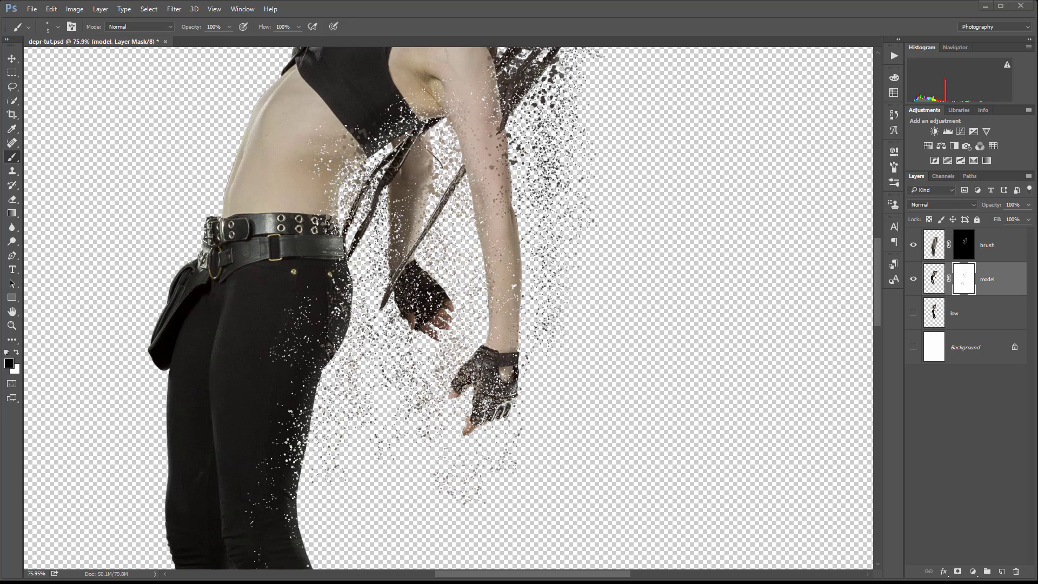
click(966, 246)
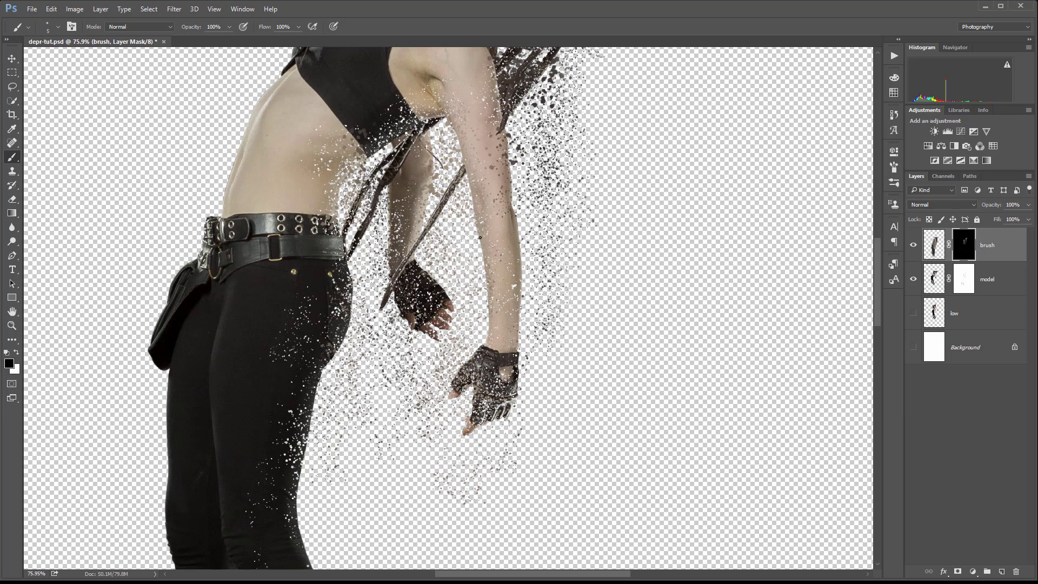
key(x)
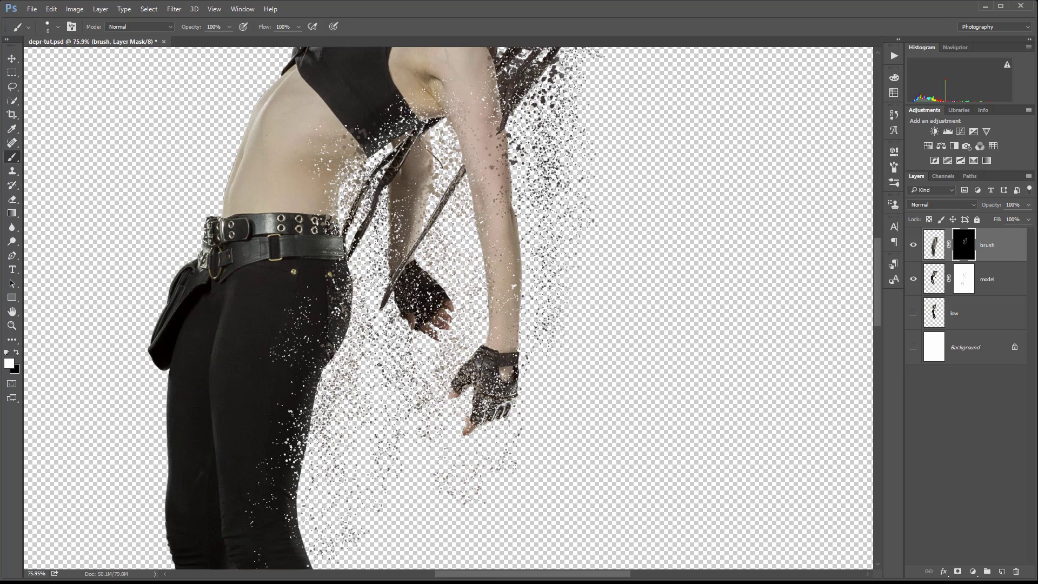
drag(399, 443, 455, 421)
drag(357, 210, 347, 237)
drag(367, 164, 373, 167)
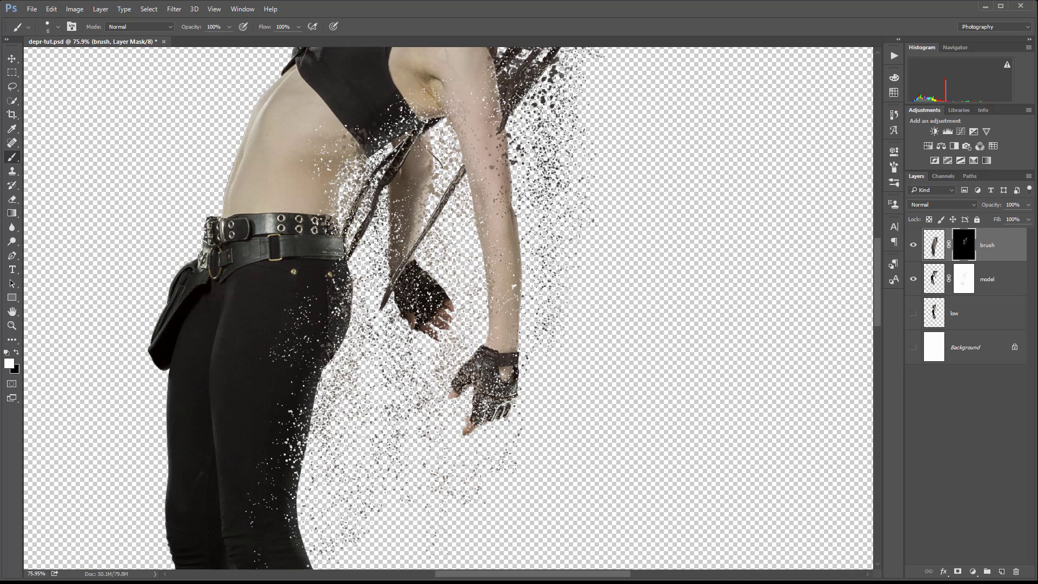
mouse_move(370, 208)
mouse_down()
mouse_move(359, 215)
mouse_move(380, 231)
mouse_up()
mouse_move(450, 214)
mouse_down()
mouse_move(445, 231)
mouse_move(469, 274)
mouse_up()
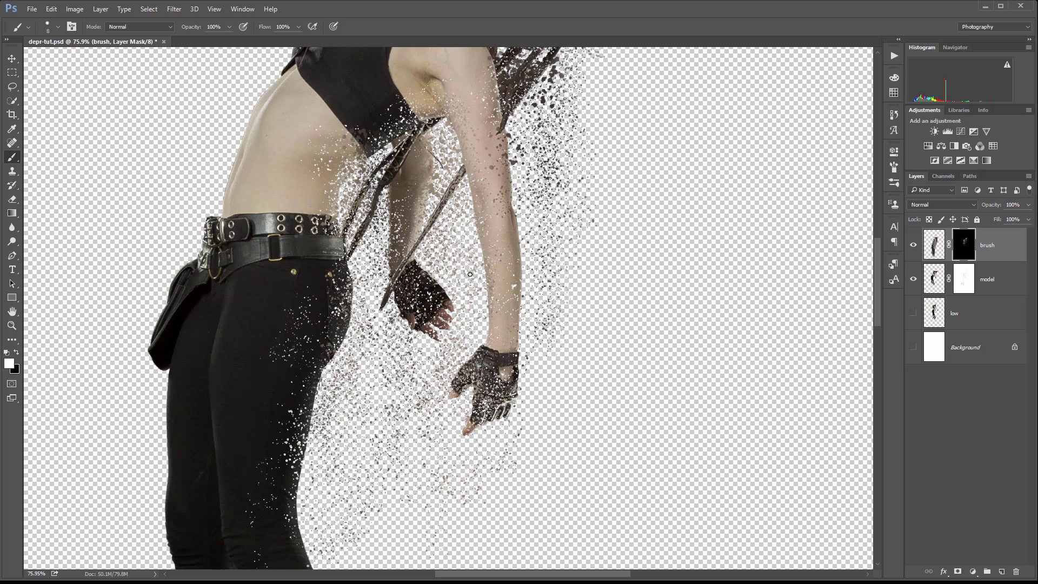
- Reveal specks in the brush layer's mask behind the front lower leg, between the calves and beneath both boots
drag(604, 218, 583, 348)
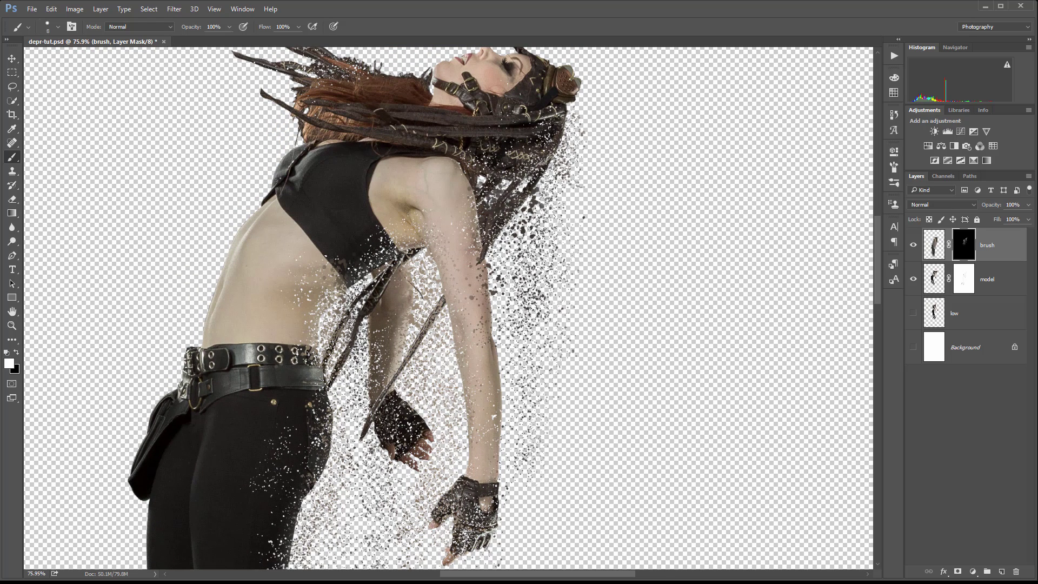
scroll(538, 486, down, 5)
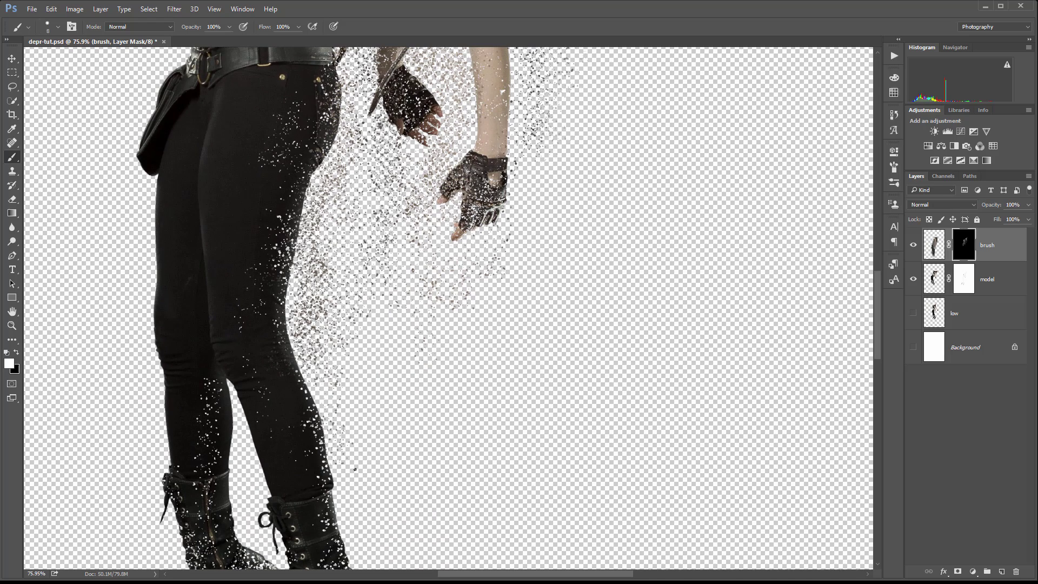
drag(387, 466, 415, 321)
mouse_move(352, 262)
mouse_down()
mouse_move(378, 289)
mouse_move(395, 408)
mouse_up()
drag(458, 467, 494, 361)
drag(322, 200, 336, 312)
mouse_move(330, 358)
mouse_down()
mouse_move(285, 440)
mouse_move(338, 367)
mouse_move(332, 451)
mouse_move(355, 437)
mouse_move(378, 452)
mouse_move(446, 432)
mouse_move(449, 476)
mouse_move(388, 511)
mouse_up()
drag(449, 444, 471, 353)
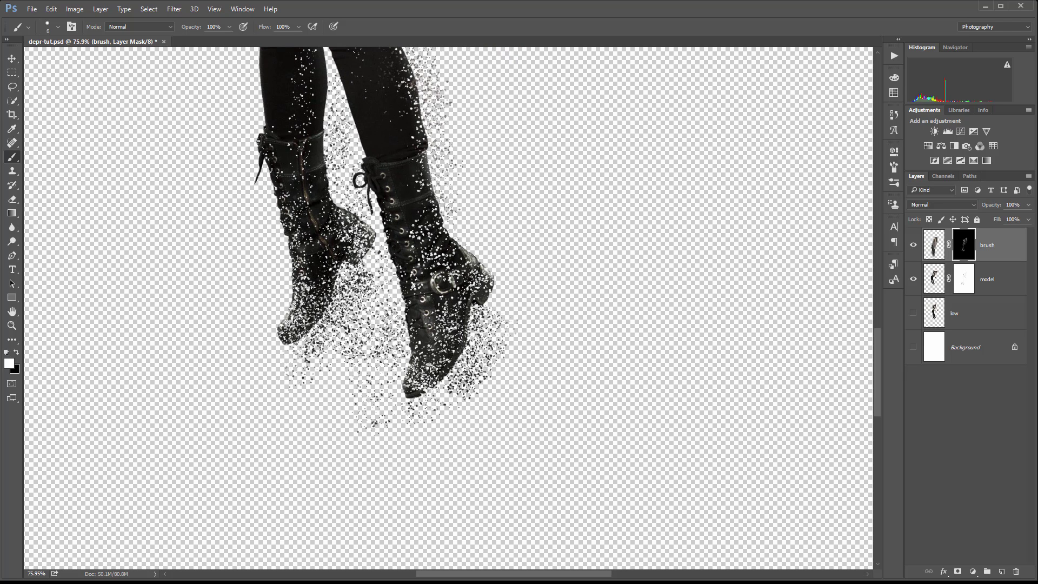
- Enlarge the brush to 10 px and reveal coarser specks under both boots and in the gap between them
drag(336, 300, 317, 366)
key(bracketright)
drag(341, 286, 310, 342)
mouse_move(488, 322)
mouse_down()
mouse_move(461, 400)
mouse_move(371, 429)
mouse_up()
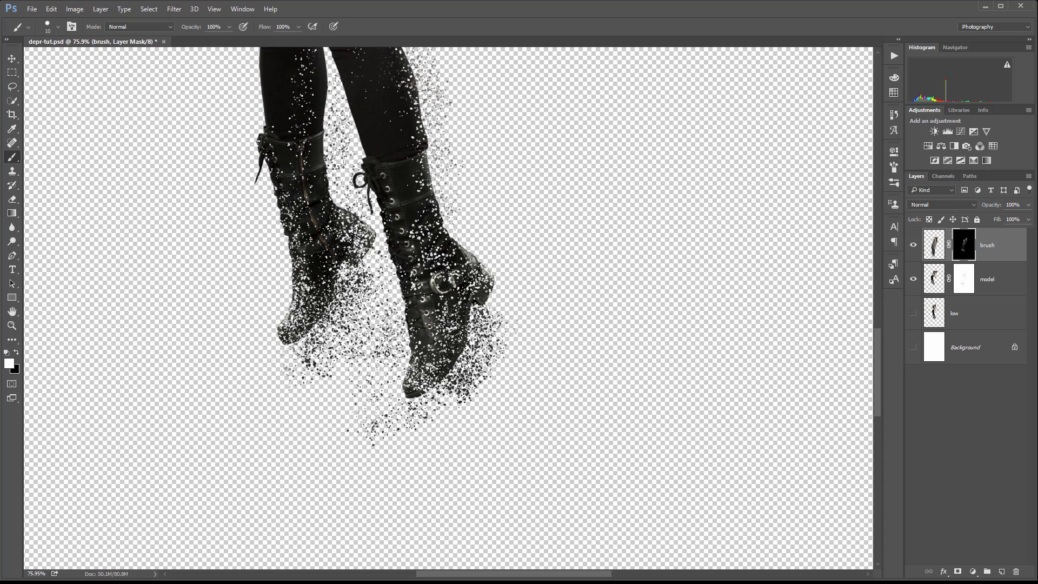
mouse_move(329, 160)
mouse_down()
mouse_move(327, 120)
mouse_move(332, 184)
mouse_move(350, 183)
mouse_move(373, 282)
mouse_move(355, 349)
mouse_up()
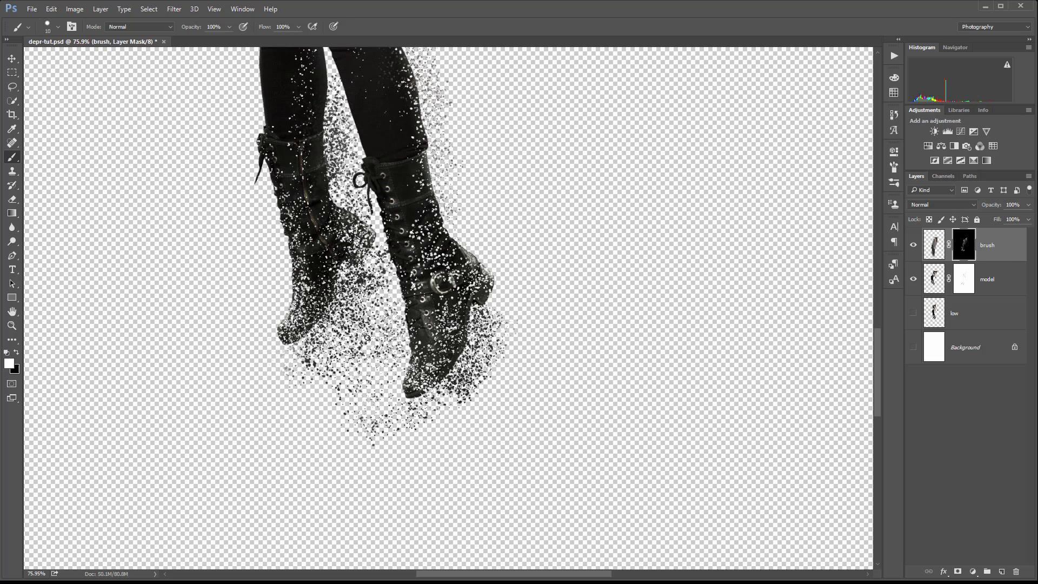
- Shrink the brush and reveal a trail of finer specks falling well below both boots
key(bracketleft)
key(bracketleft)
mouse_move(302, 419)
mouse_down()
mouse_move(298, 441)
mouse_move(324, 505)
mouse_up()
mouse_move(364, 532)
mouse_down()
mouse_move(383, 473)
mouse_move(361, 400)
mouse_move(407, 431)
mouse_up()
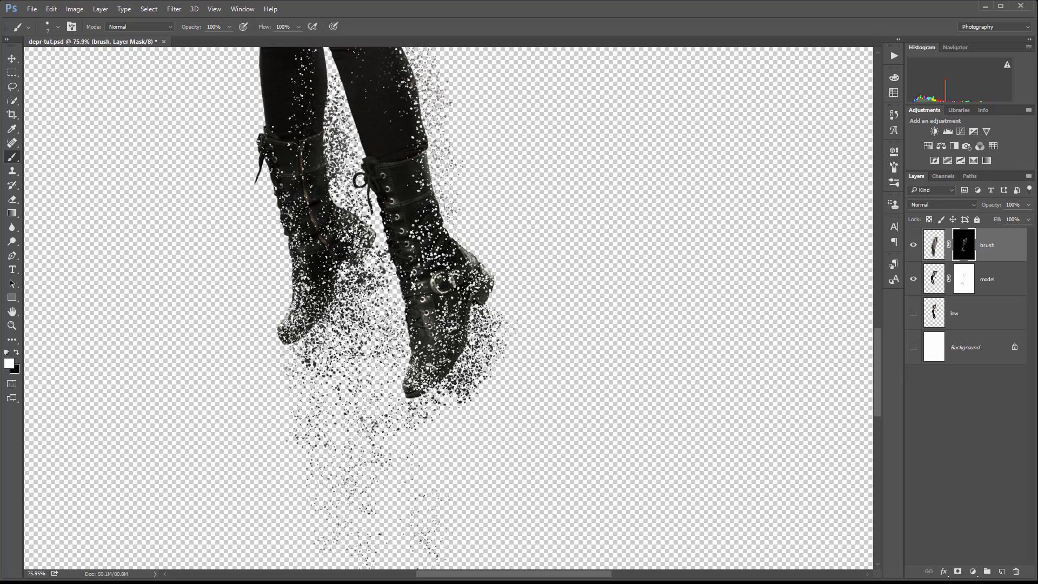
mouse_move(412, 498)
mouse_down()
mouse_move(422, 465)
mouse_move(441, 480)
mouse_move(465, 409)
mouse_move(474, 493)
mouse_move(493, 428)
mouse_up()
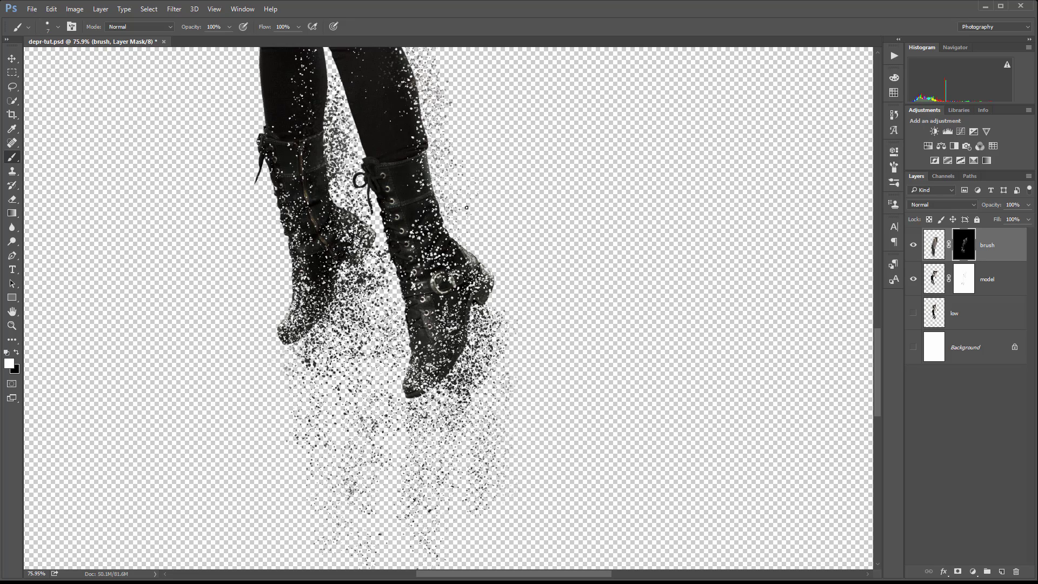
- Reveal a thin scatter of fine specks in the brush layer's mask beside the front boot's heel and behind the calf
drag(500, 303, 496, 251)
mouse_move(466, 91)
mouse_down()
mouse_move(413, 283)
mouse_move(455, 150)
mouse_up()
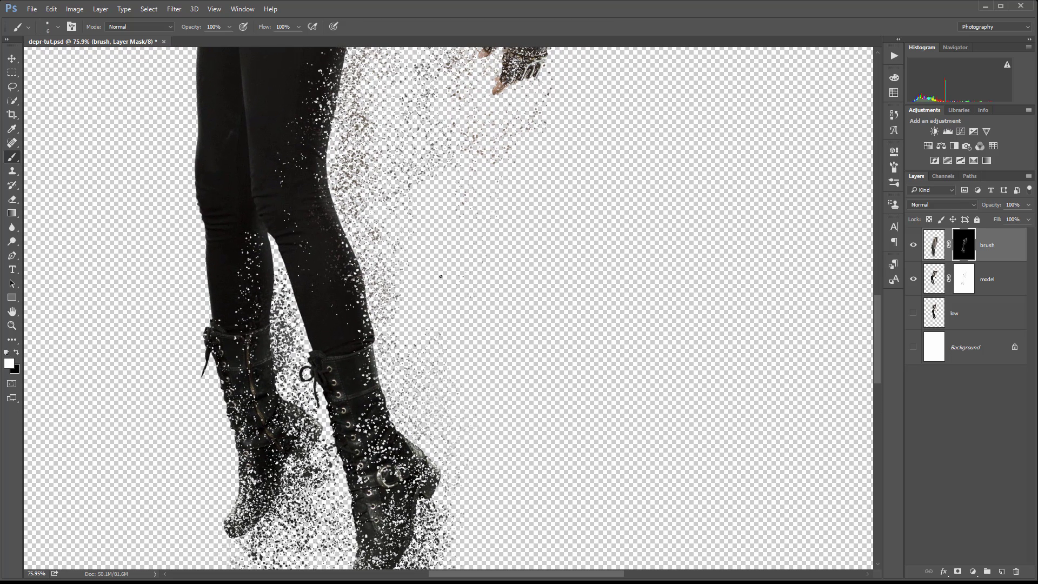
scroll(534, 180, up, 8)
scroll(534, 180, right, 2)
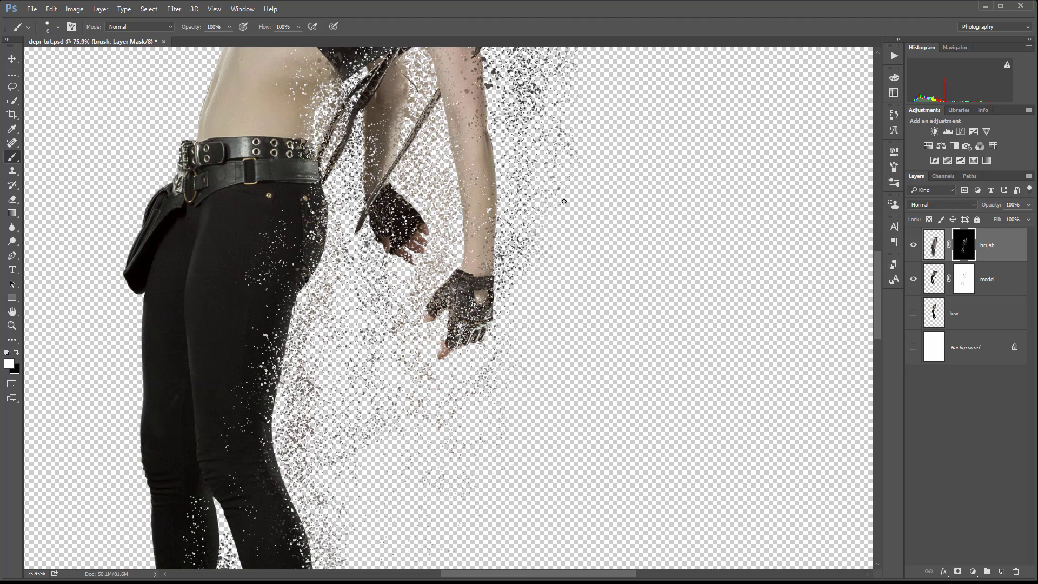
scroll(475, 310, up, 6)
scroll(475, 310, right, 1)
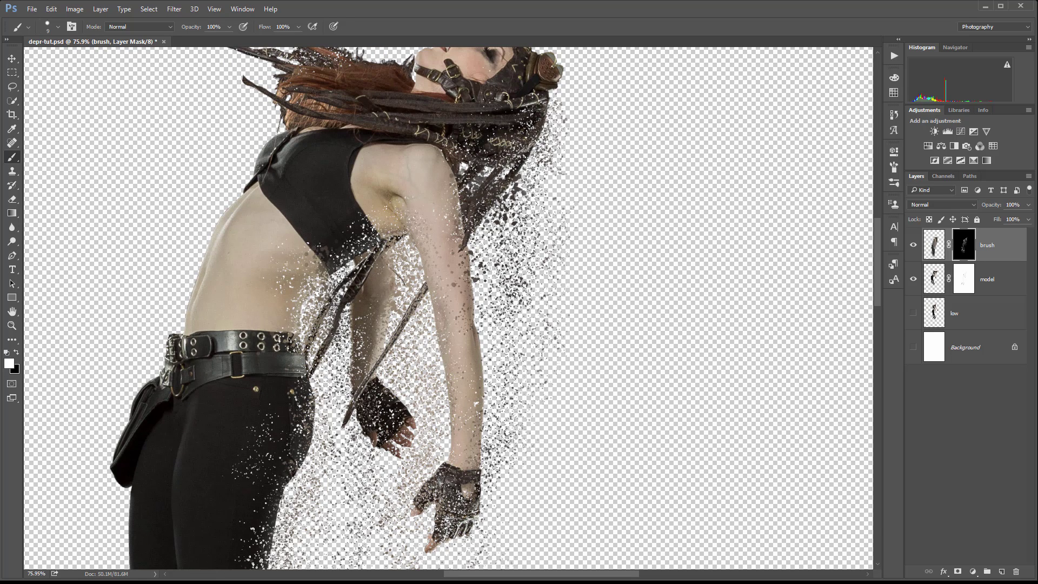
- Show the white Background layer behind the whole dispersed figure and enlarge the brush to 15 px
scroll(481, 330, down, 3)
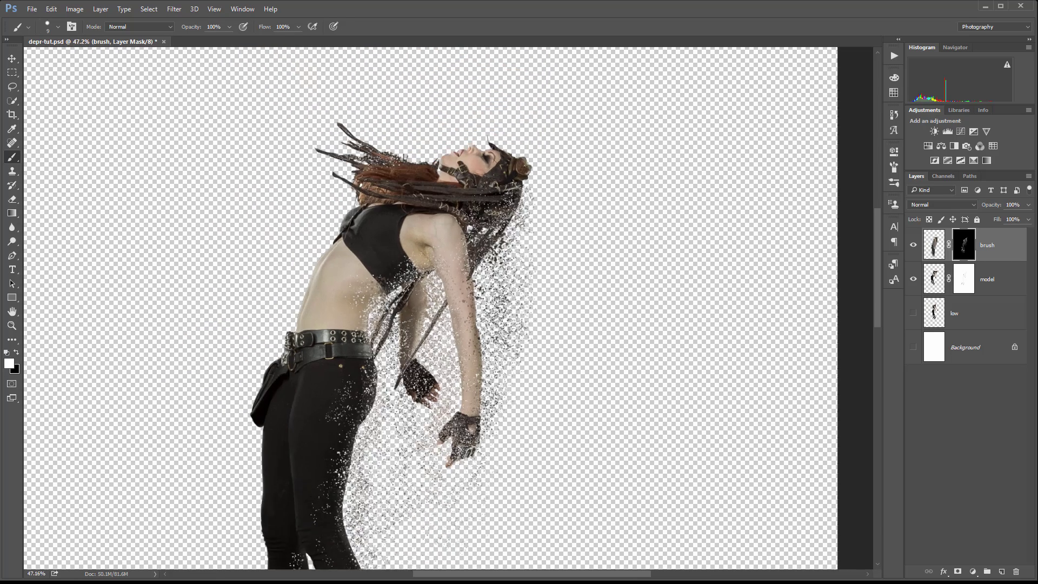
scroll(427, 353, down, 4)
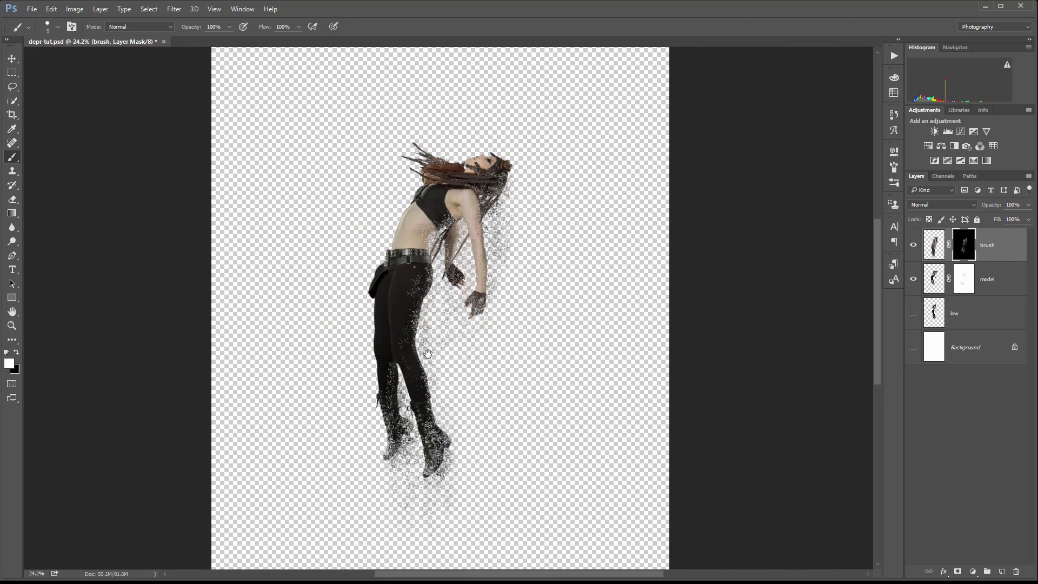
drag(427, 353, 422, 293)
click(913, 347)
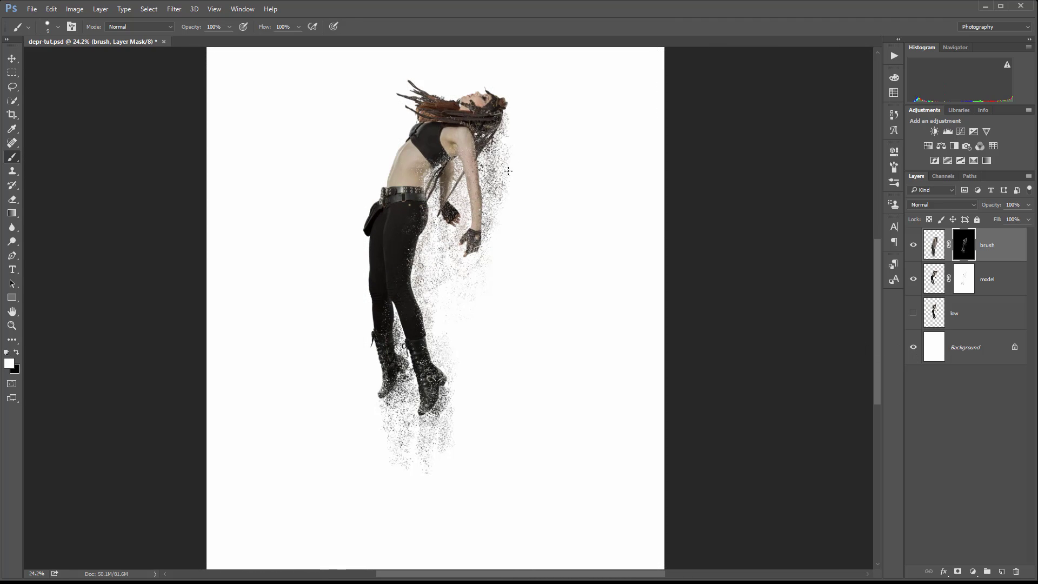
drag(498, 187, 495, 243)
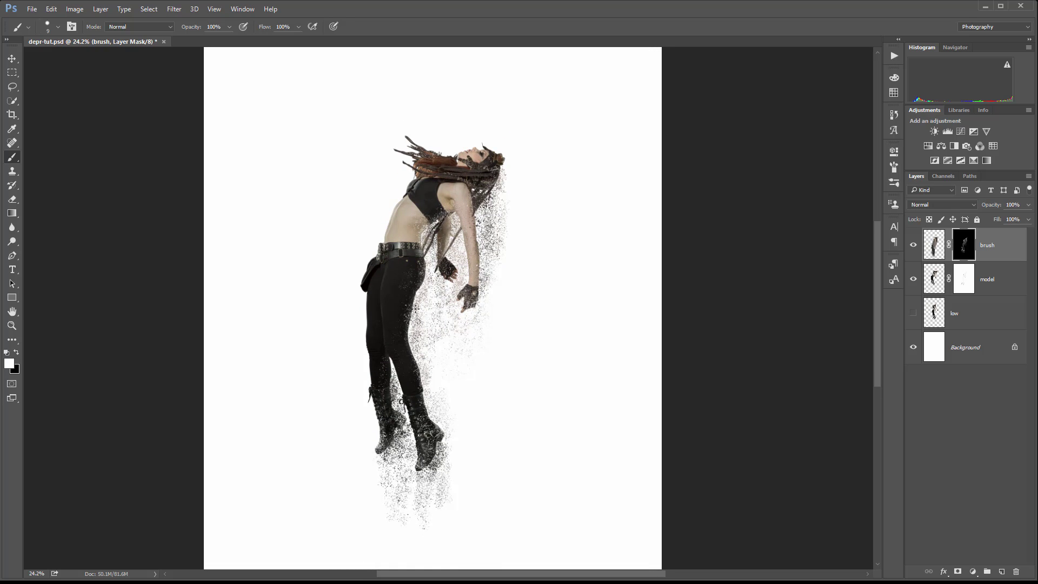
key(bracketright)
key(bracketright)
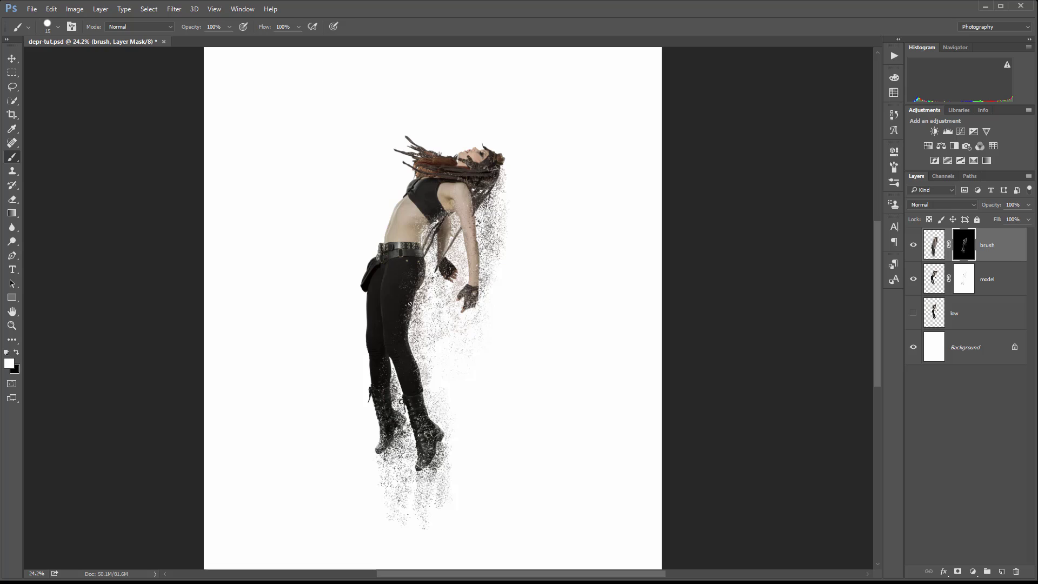
- Shrink the brush to 10 px and reveal finer specks in the brush layer's mask along the rear thigh and between the boots
drag(415, 320, 419, 373)
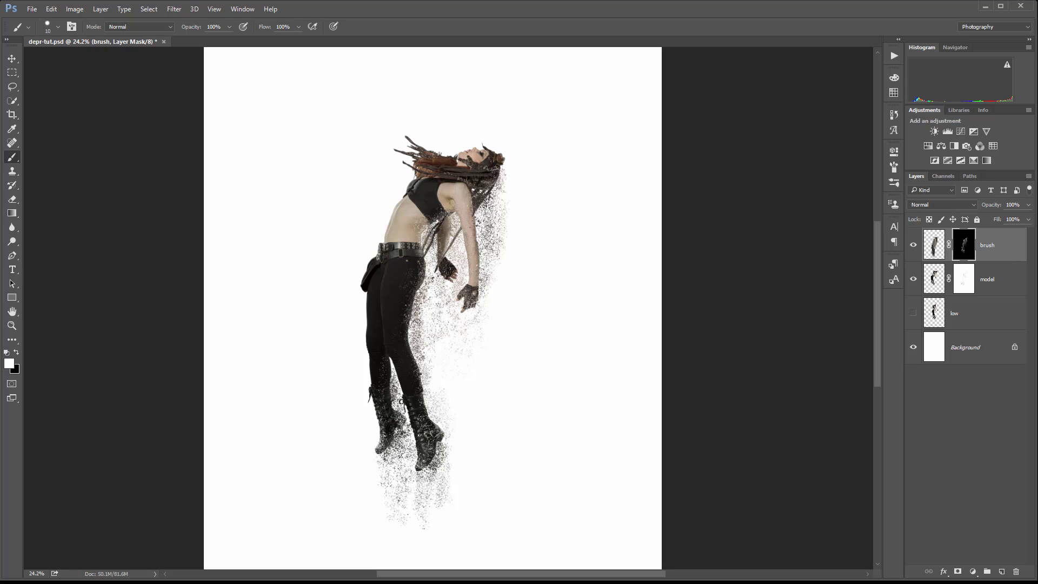
mouse_move(403, 423)
mouse_down()
mouse_move(399, 402)
mouse_move(404, 467)
mouse_up()
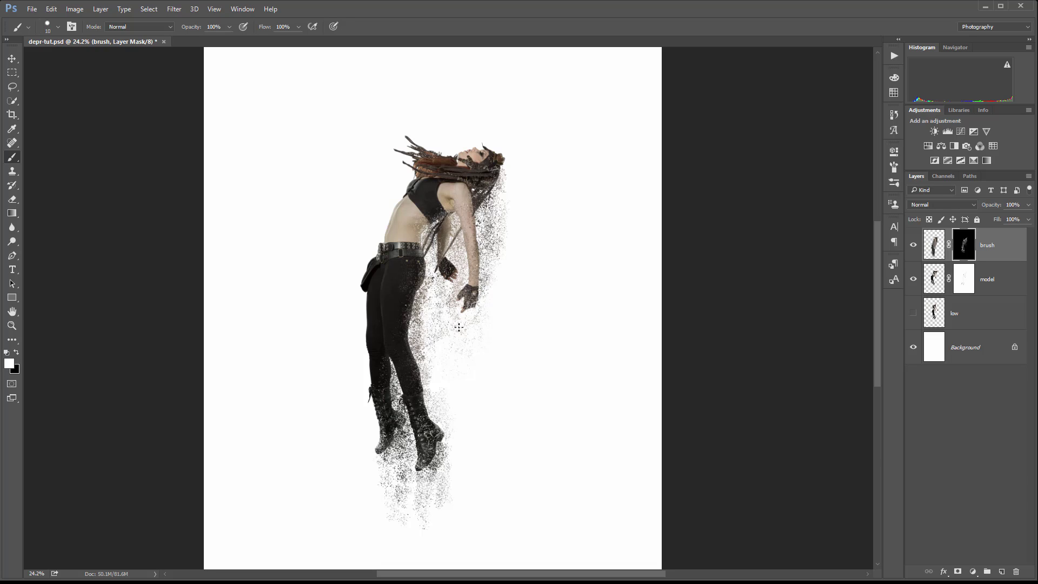
key(bracketright)
mouse_move(454, 319)
mouse_down()
mouse_move(438, 359)
mouse_move(459, 316)
mouse_up()
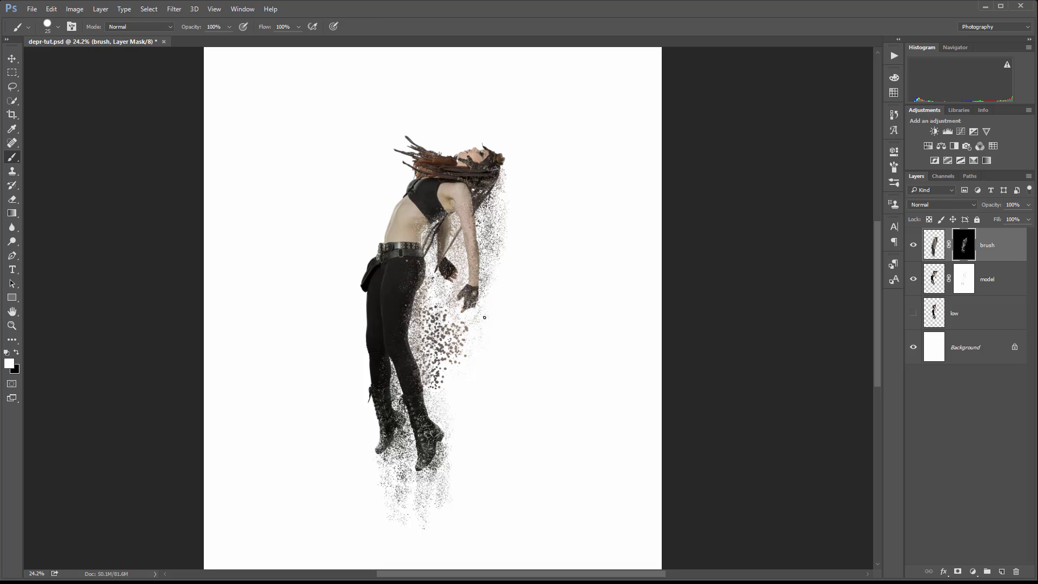
click(894, 114)
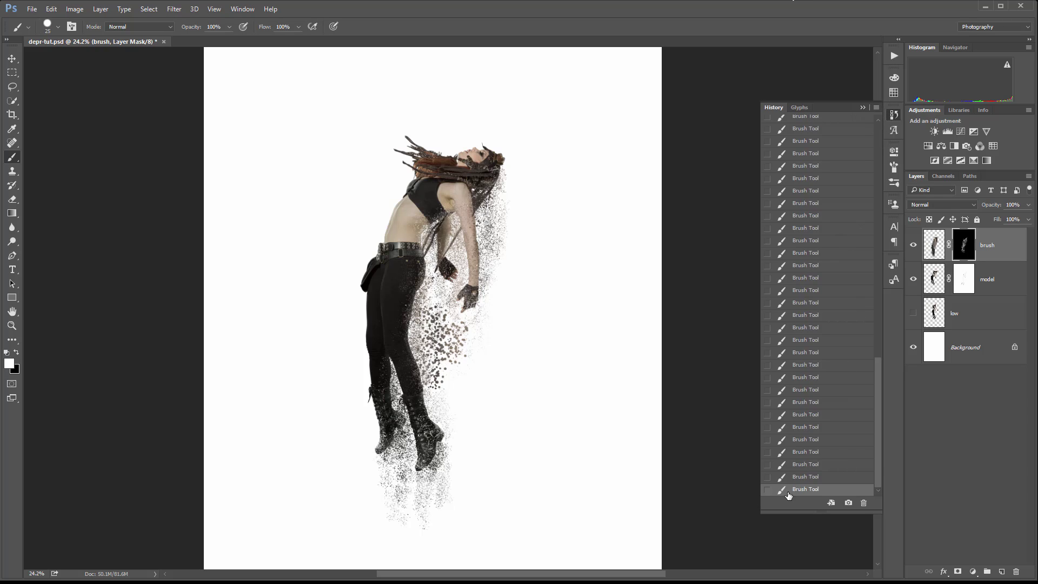
click(870, 467)
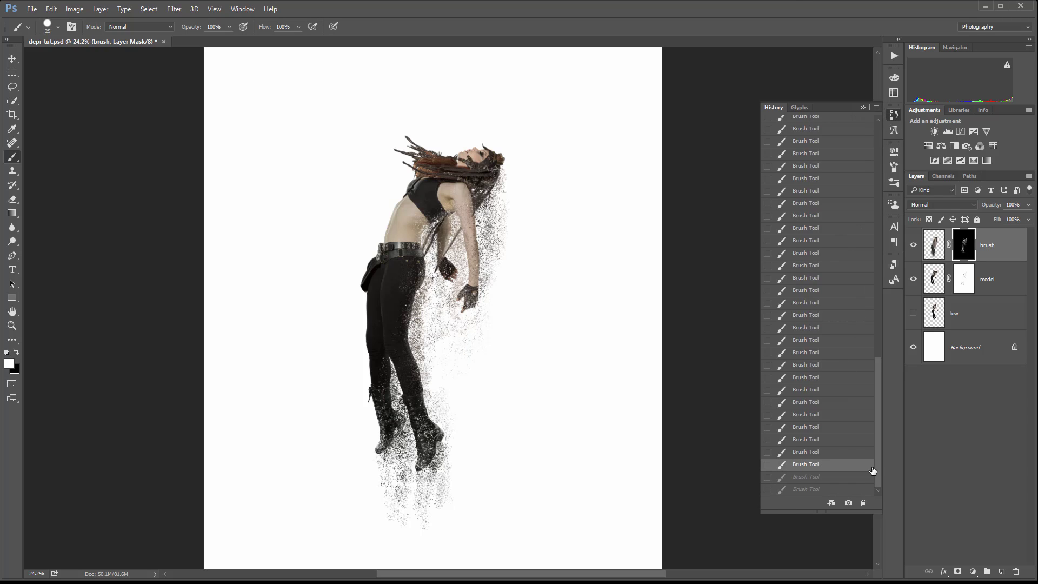
click(894, 115)
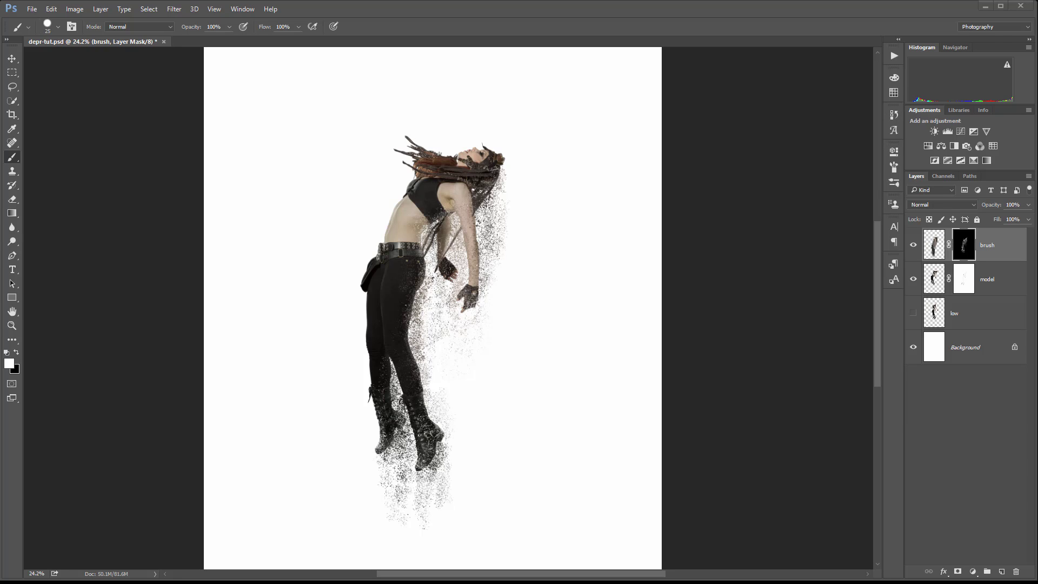
- Add a new layer above the brush layer and name it glow
click(1002, 571)
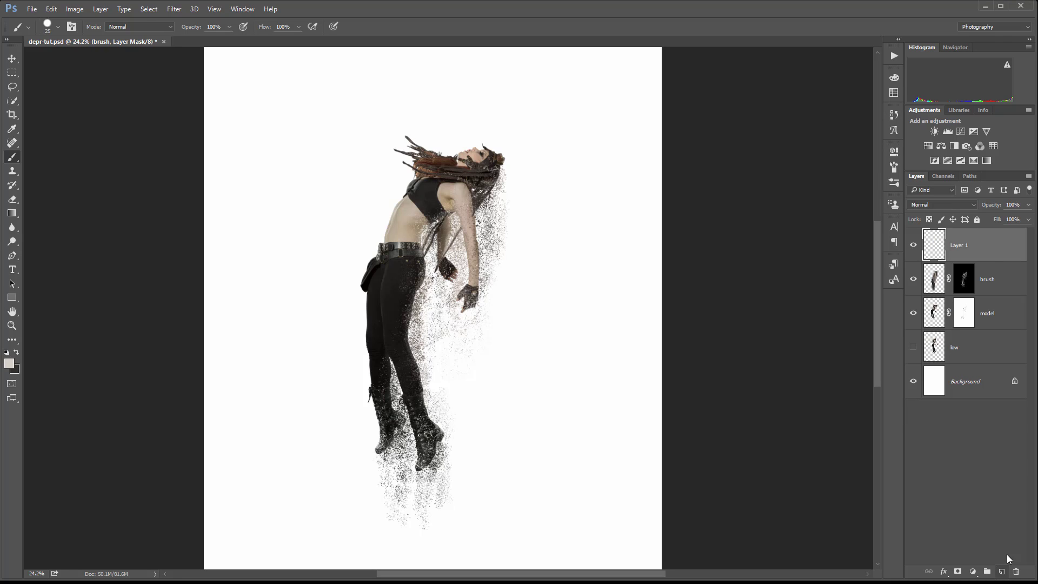
double_click(964, 245)
text(glow)
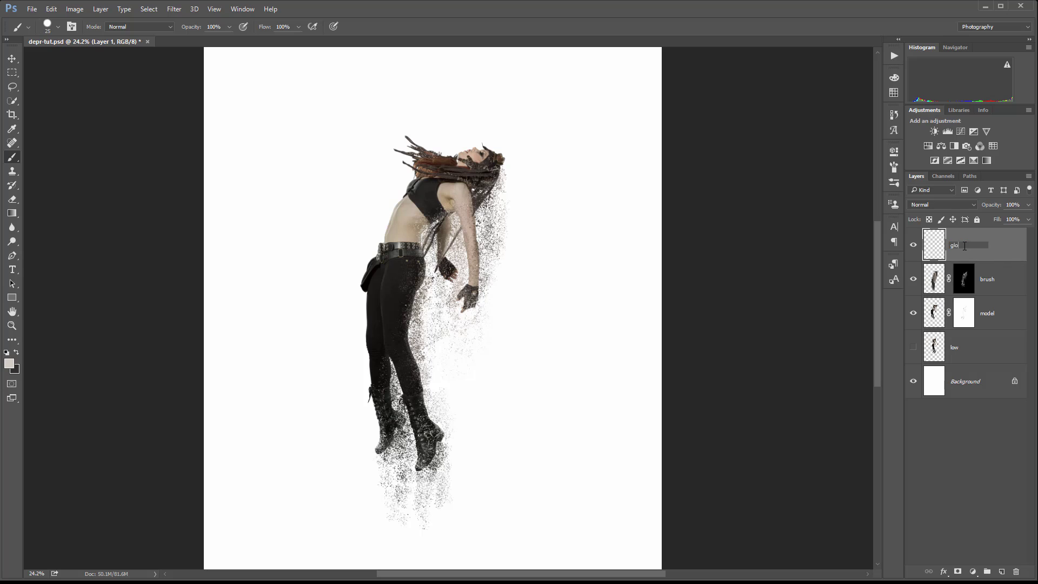
click(1010, 248)
- Set the foreground color to a pale light blue, #cceef5
scroll(469, 156, up, 1)
scroll(469, 156, up, 1)
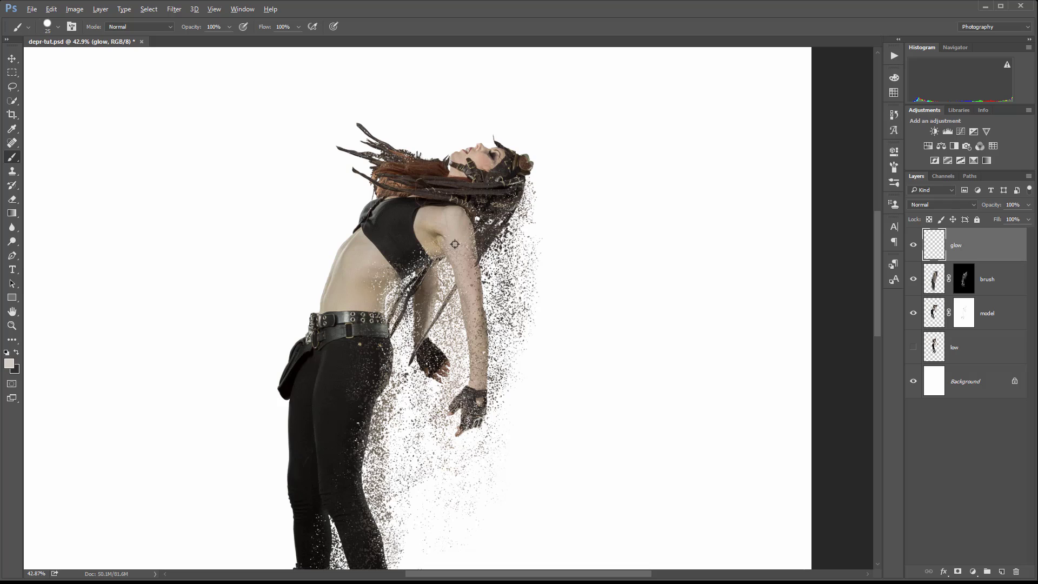
alt+click(345, 316)
click(9, 364)
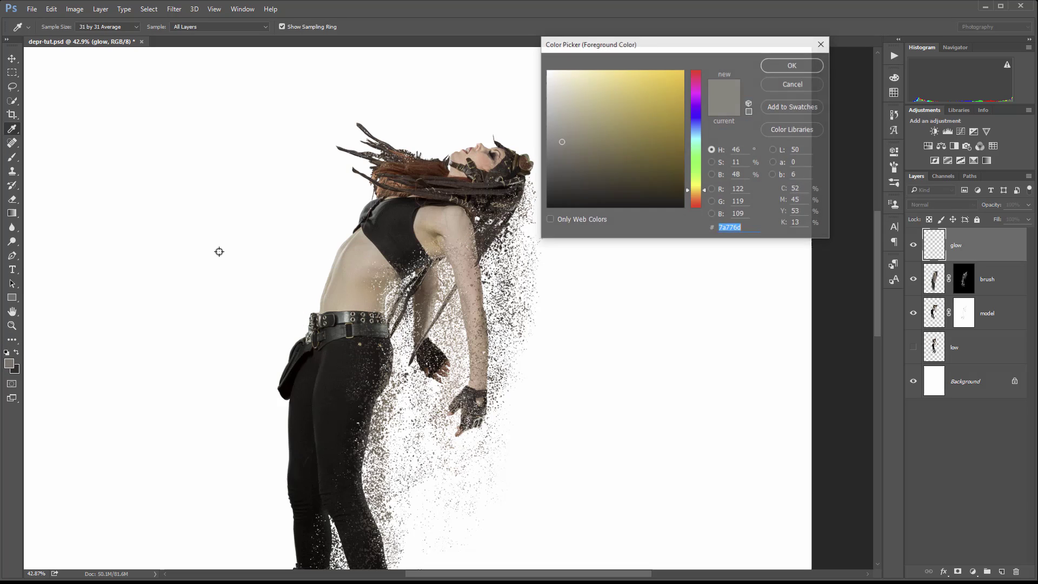
drag(546, 88, 553, 72)
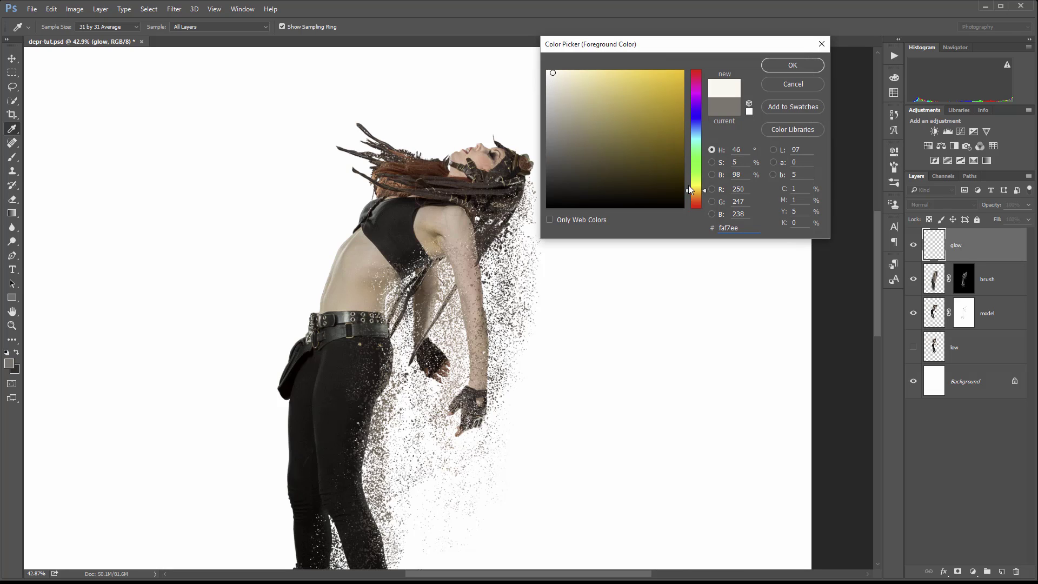
click(698, 136)
click(574, 76)
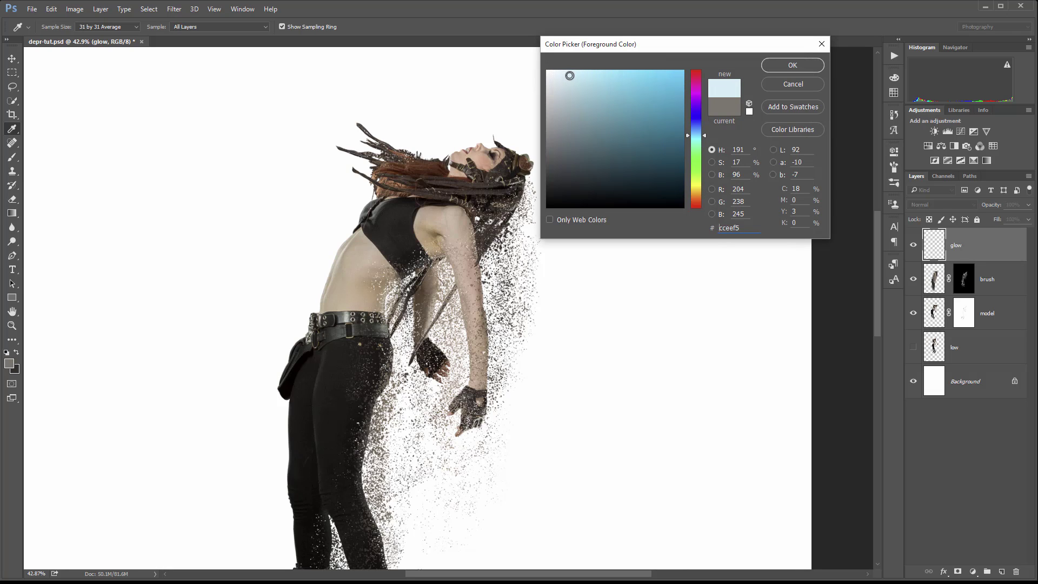
click(792, 65)
- Undo a test dab of the scattering brush on the face and switch to a soft round brush at 12 px and 0% hardness
key(b)
scroll(472, 148, up, 7)
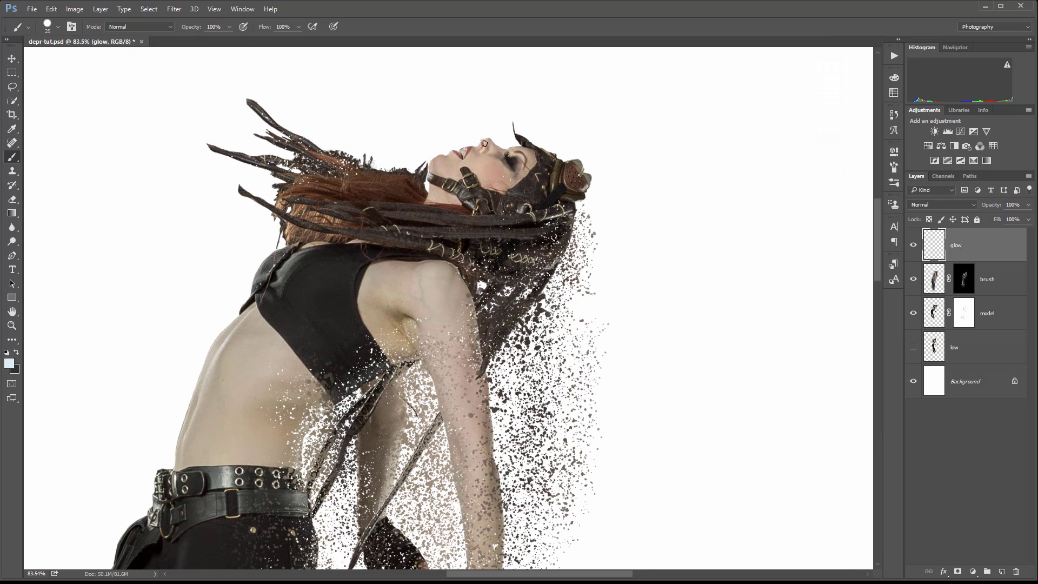
drag(487, 141, 491, 141)
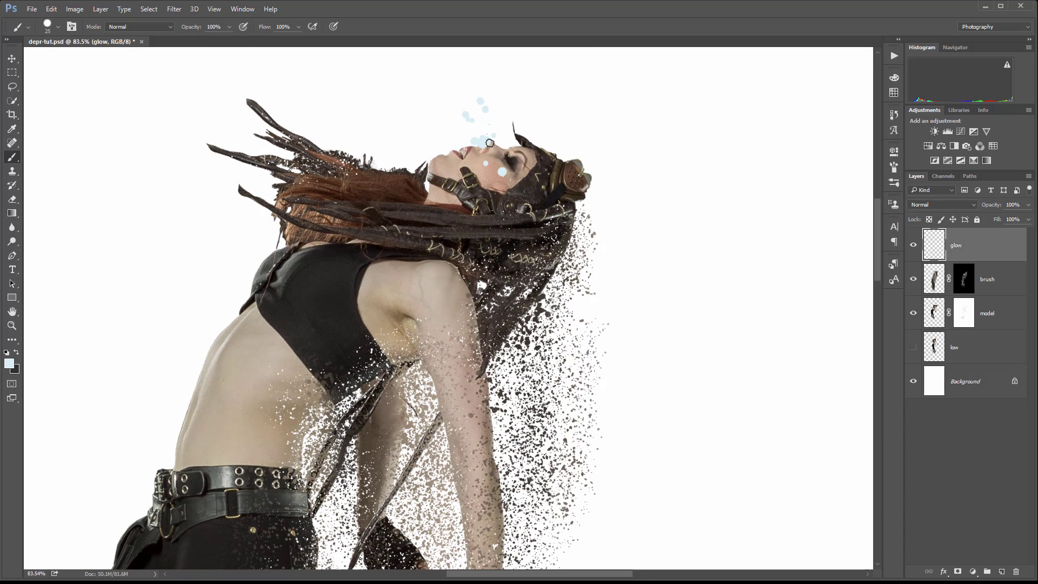
key(ctrl+z)
right_click(582, 98)
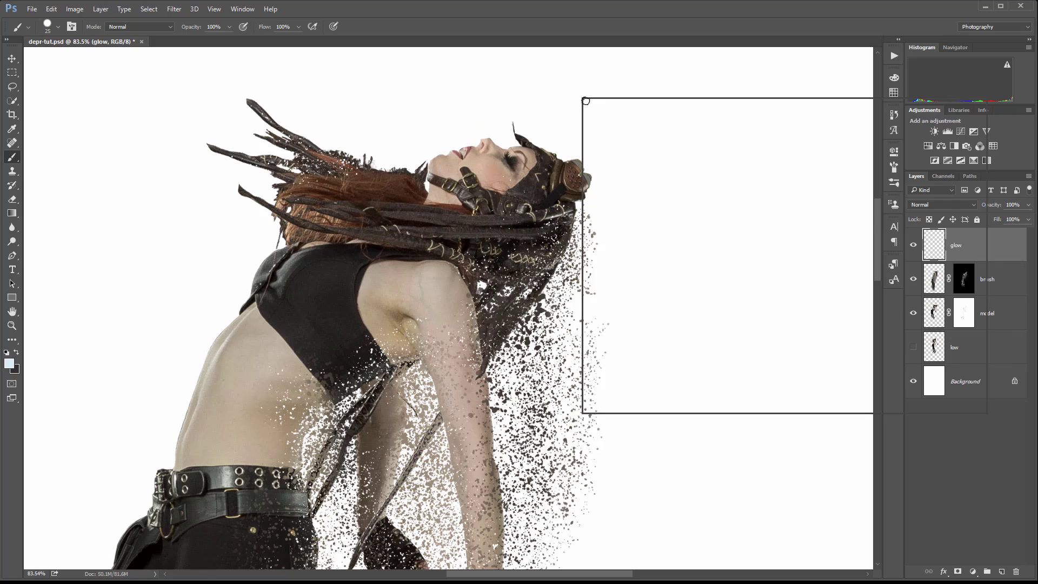
click(667, 194)
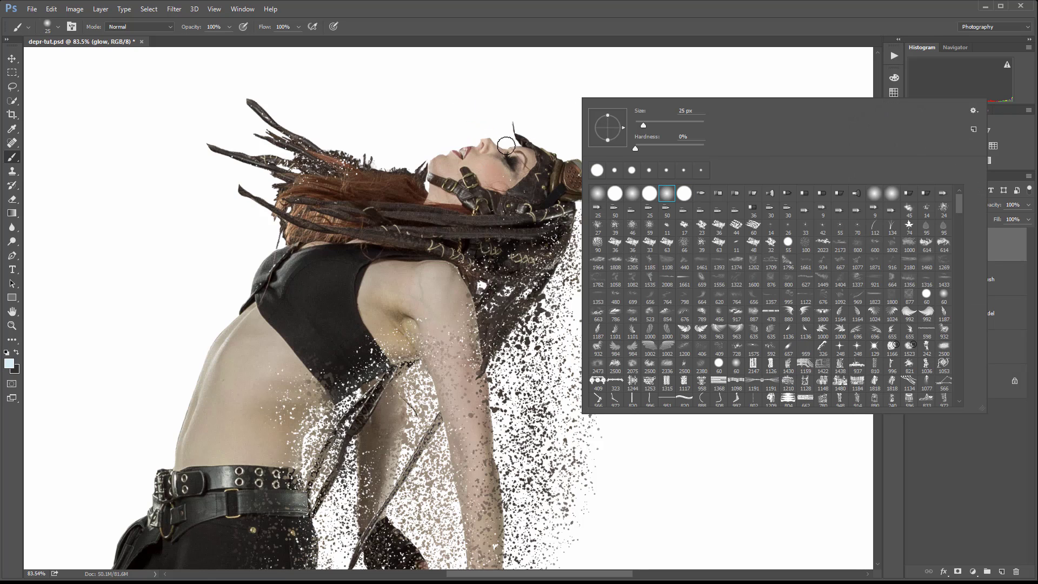
drag(643, 126, 640, 127)
- Enlarge the brush to 20 px and paint light-blue highlights along the face profile, the headgear, the upper dreadlocks and the chest edge
click(485, 140)
drag(483, 140, 485, 145)
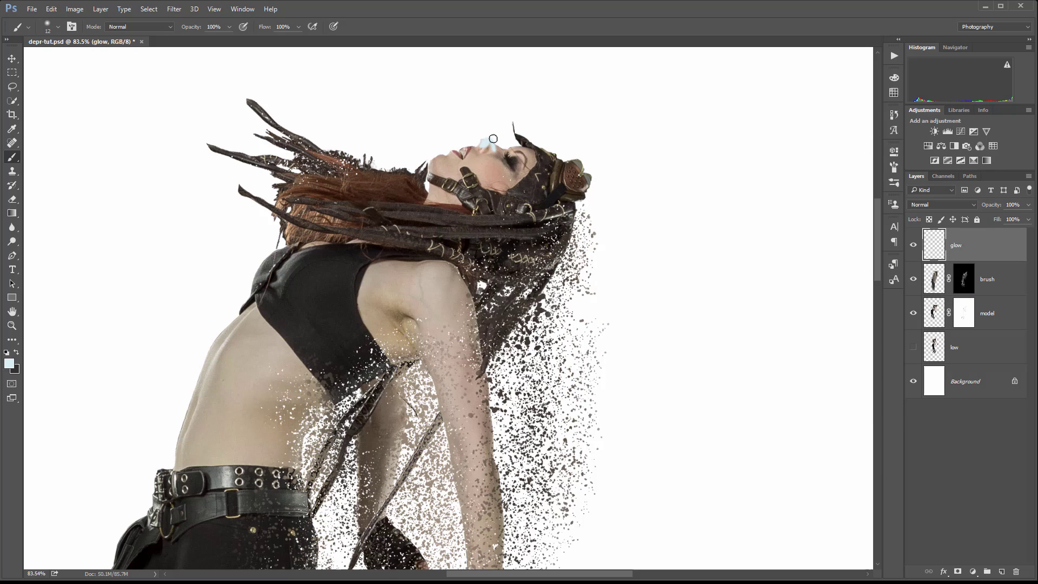
key(bracketright)
mouse_move(476, 150)
mouse_down()
mouse_move(427, 178)
mouse_move(268, 155)
mouse_move(330, 176)
mouse_up()
mouse_move(513, 149)
mouse_down()
mouse_move(545, 152)
mouse_move(522, 145)
mouse_move(516, 129)
mouse_move(576, 162)
mouse_up()
mouse_move(270, 160)
mouse_down()
mouse_move(332, 169)
mouse_move(282, 204)
mouse_move(304, 233)
mouse_move(239, 295)
mouse_up()
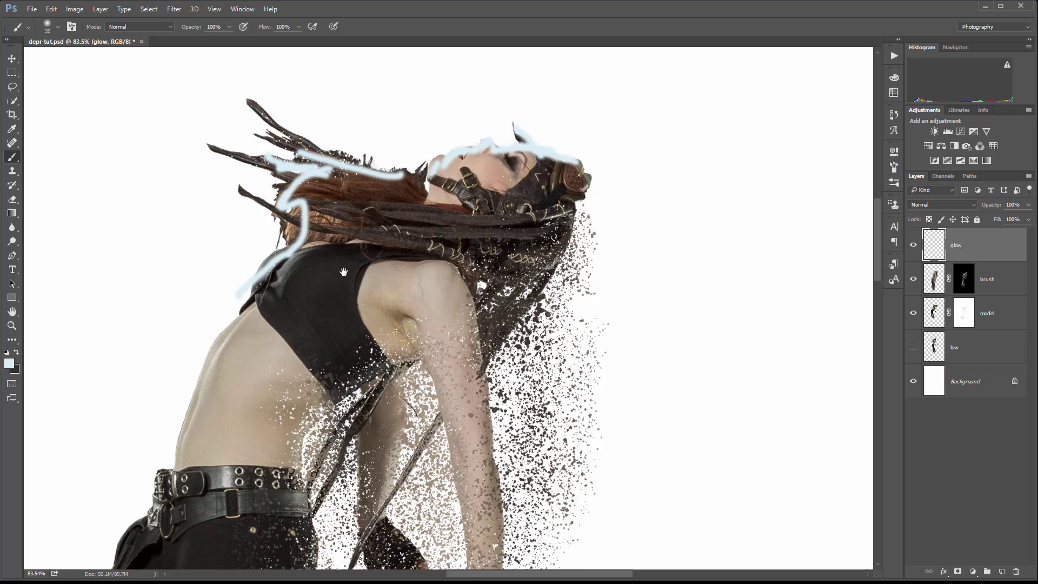
- Paint more light-blue highlights along the stomach, the raised shoulder, the top's upper edge, the lower dreadlocks and the headgear strap
drag(319, 331, 345, 267)
mouse_move(278, 248)
mouse_down()
mouse_move(227, 334)
mouse_move(224, 376)
mouse_move(211, 353)
mouse_up()
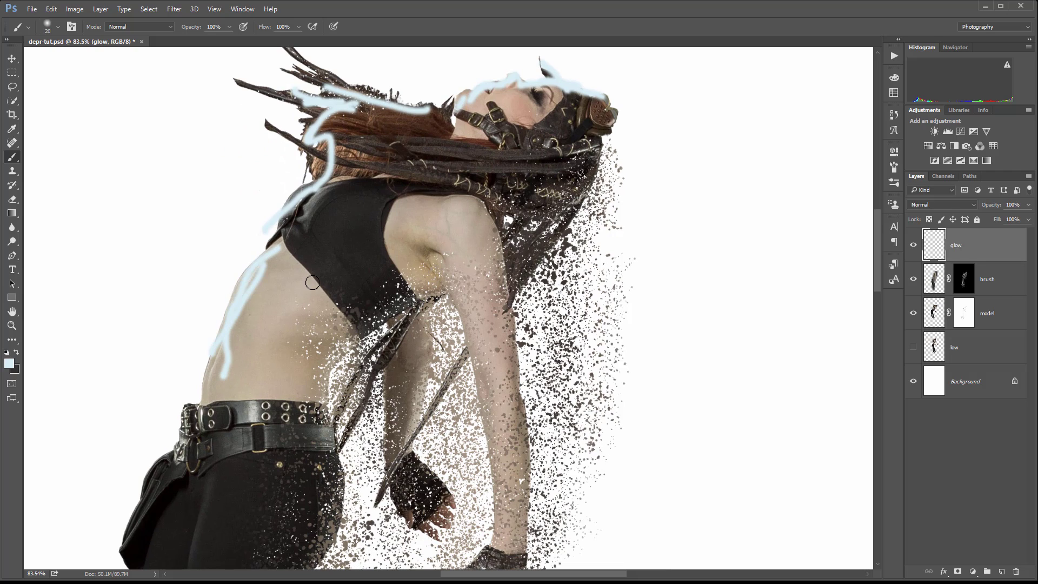
mouse_move(399, 199)
mouse_down()
mouse_move(444, 207)
mouse_move(493, 244)
mouse_up()
drag(334, 198, 471, 184)
drag(422, 156, 522, 167)
mouse_move(455, 142)
mouse_down()
mouse_move(539, 147)
mouse_move(568, 107)
mouse_up()
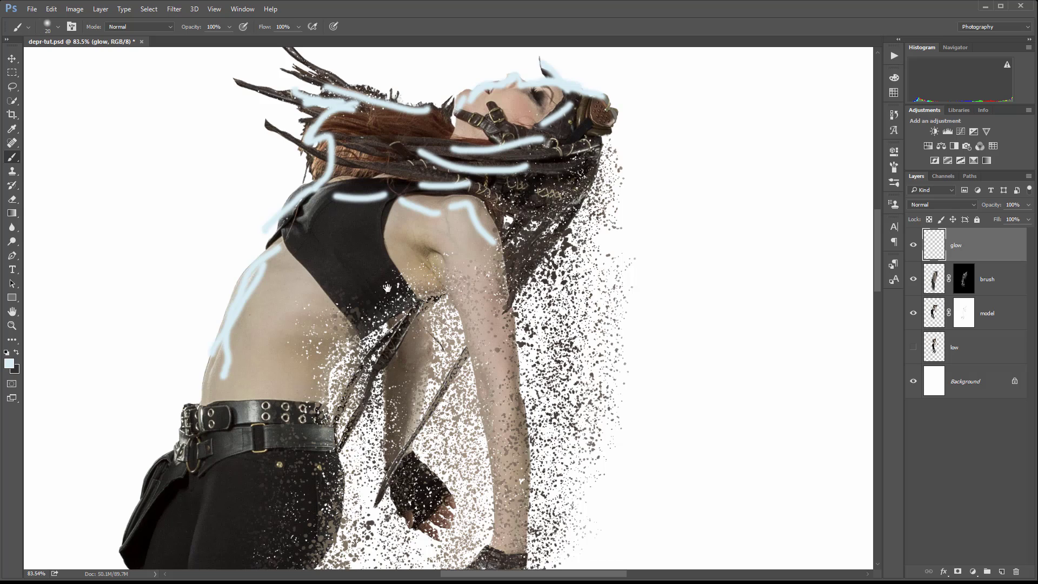
- Add short light-blue highlight strokes on the belt, hip pouch and gloved fingers, plus extra strokes across the hair
drag(223, 468, 343, 282)
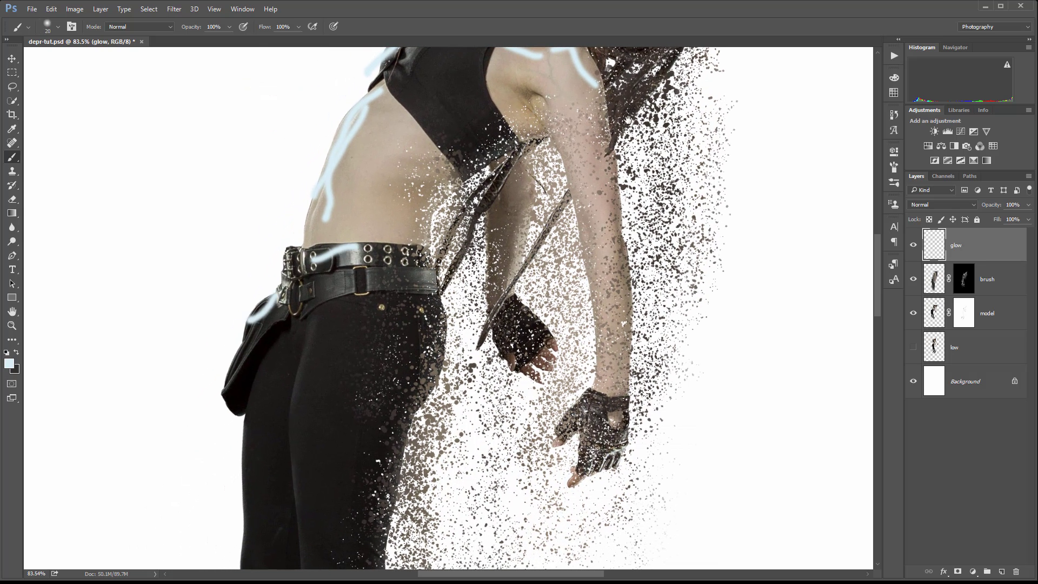
drag(540, 121, 392, 264)
mouse_move(285, 128)
mouse_down()
mouse_move(406, 147)
mouse_move(346, 142)
mouse_move(395, 139)
mouse_up()
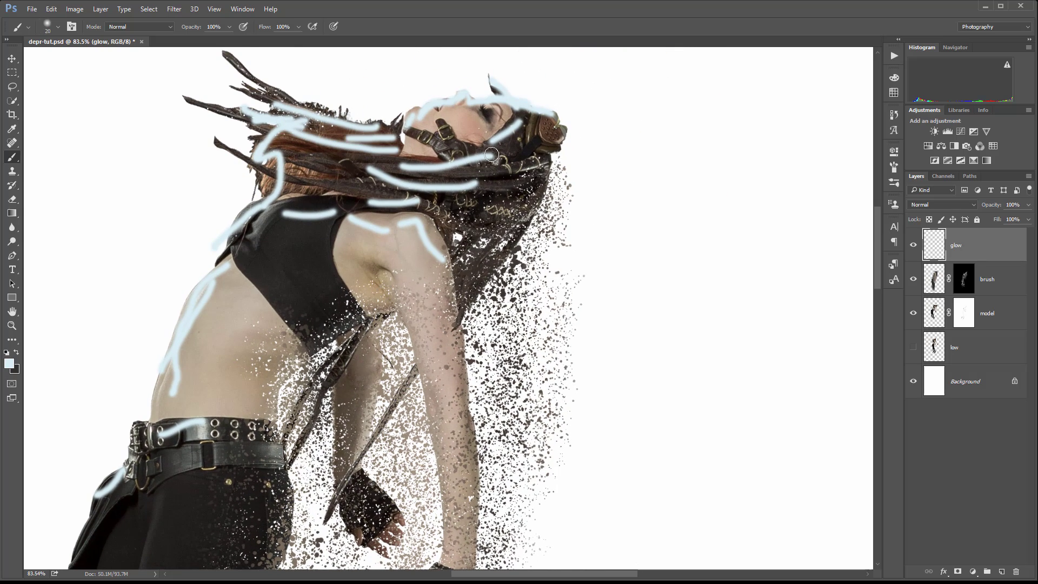
- Apply a Gaussian Blur with a 13.9 px radius to the painted highlights on the glow layer
scroll(465, 238, down, 5)
click(149, 9)
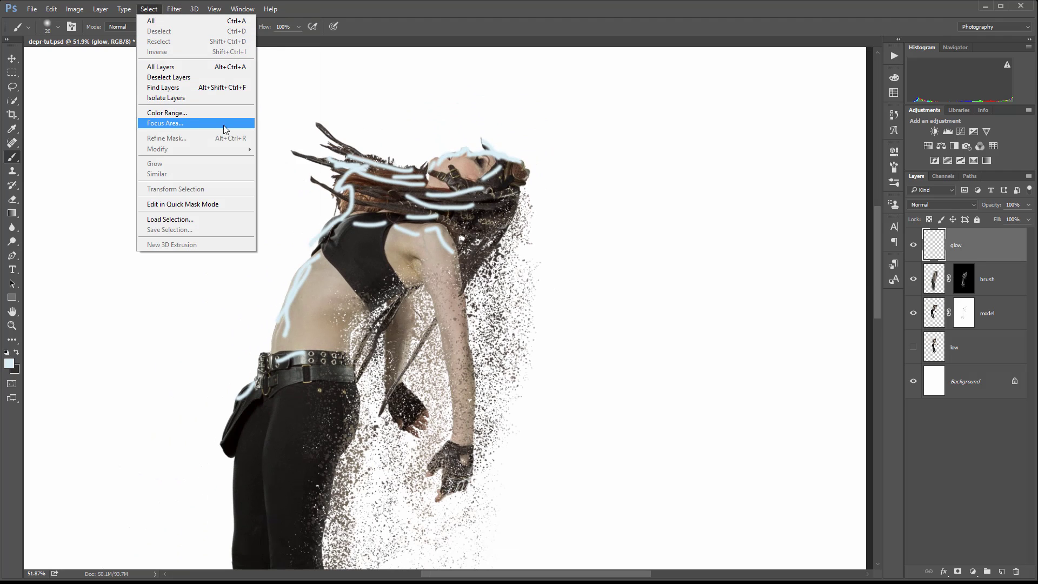
mouse_move(174, 9)
mouse_move(265, 128)
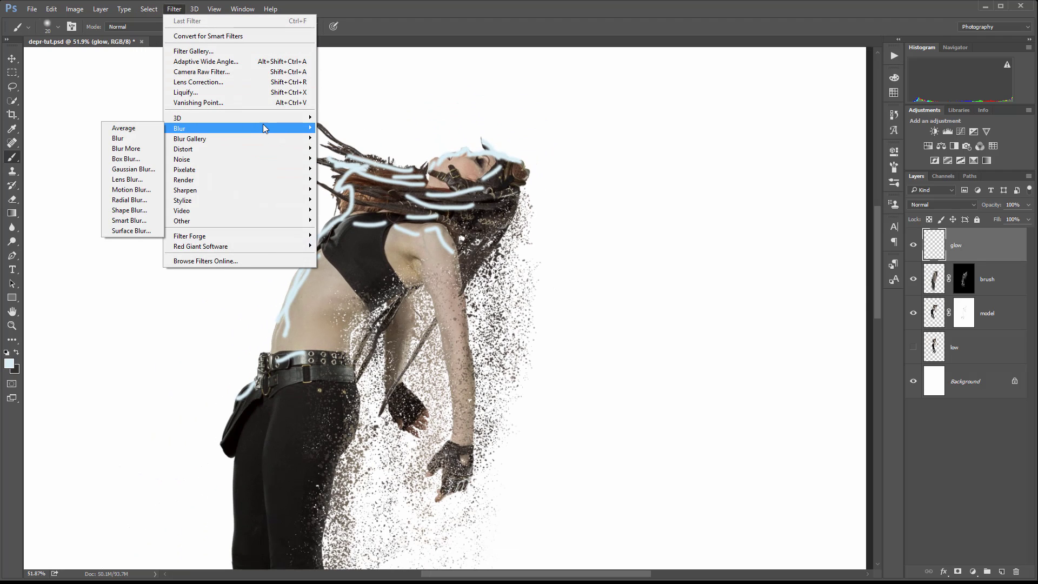
click(133, 170)
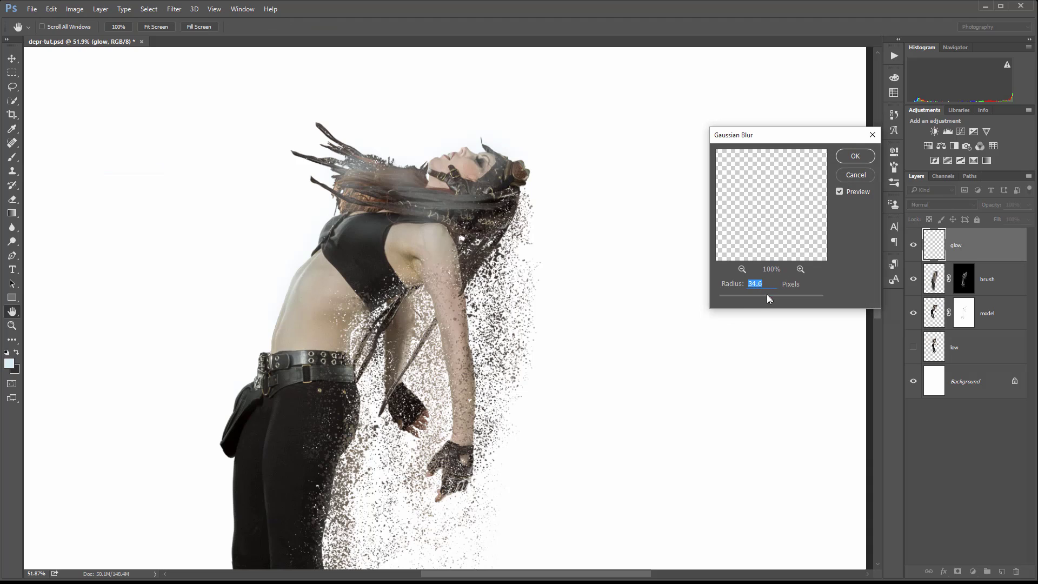
drag(746, 298, 759, 298)
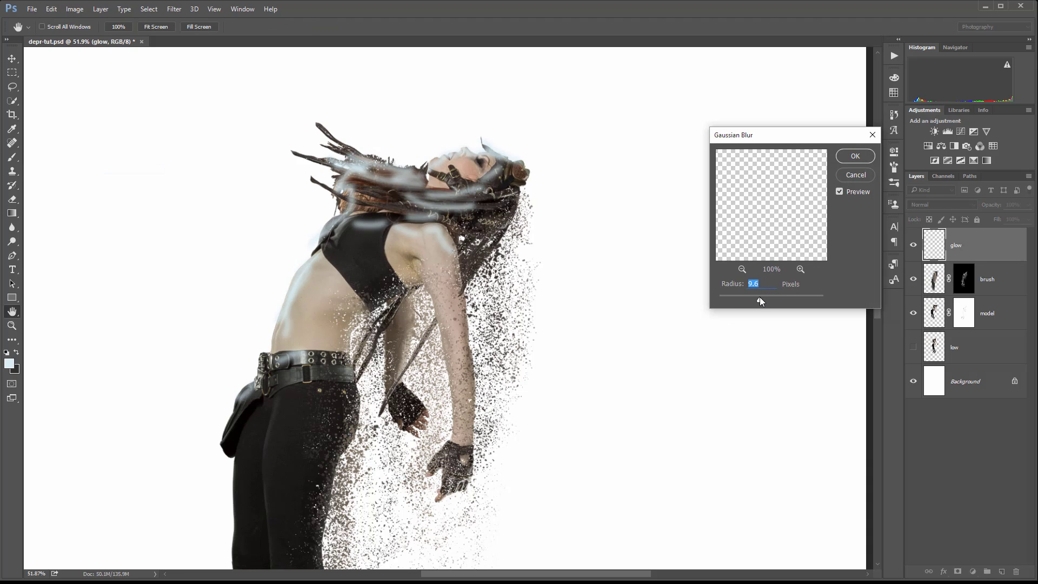
click(856, 158)
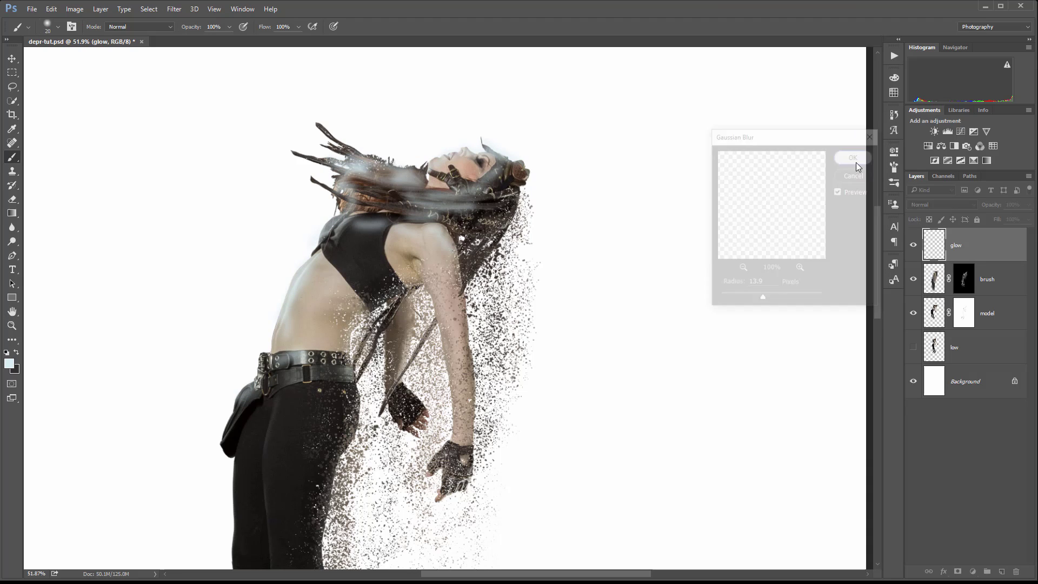
- Set the glow layer's blend mode to Soft Light and review the whole figure
click(959, 204)
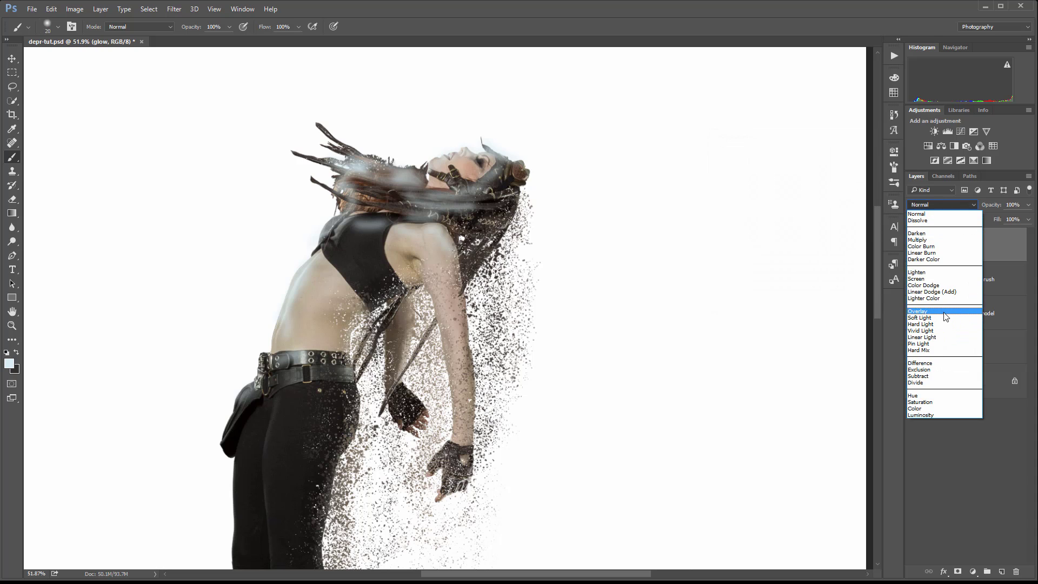
click(950, 317)
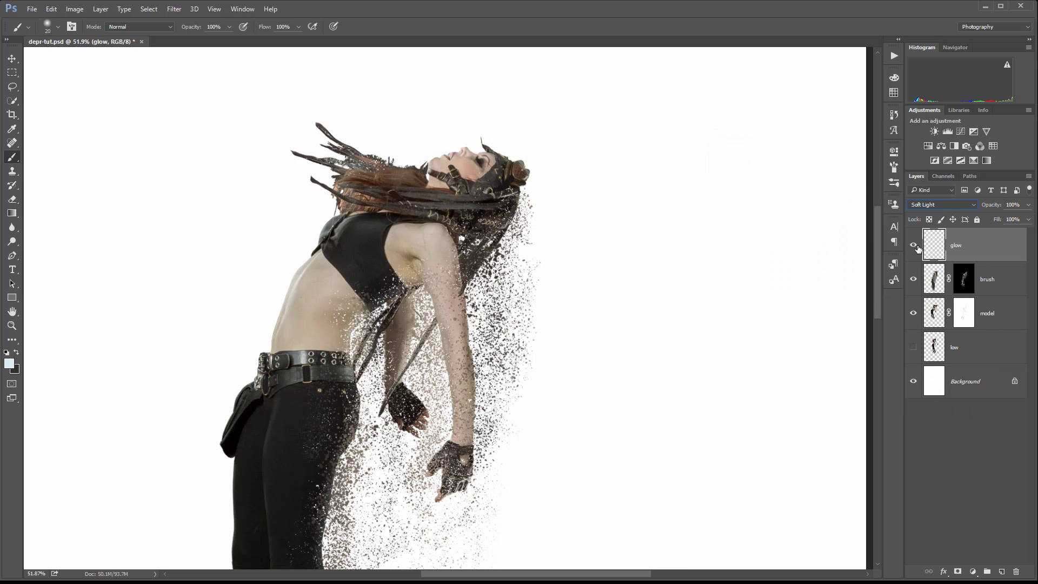
scroll(468, 164, down, 5)
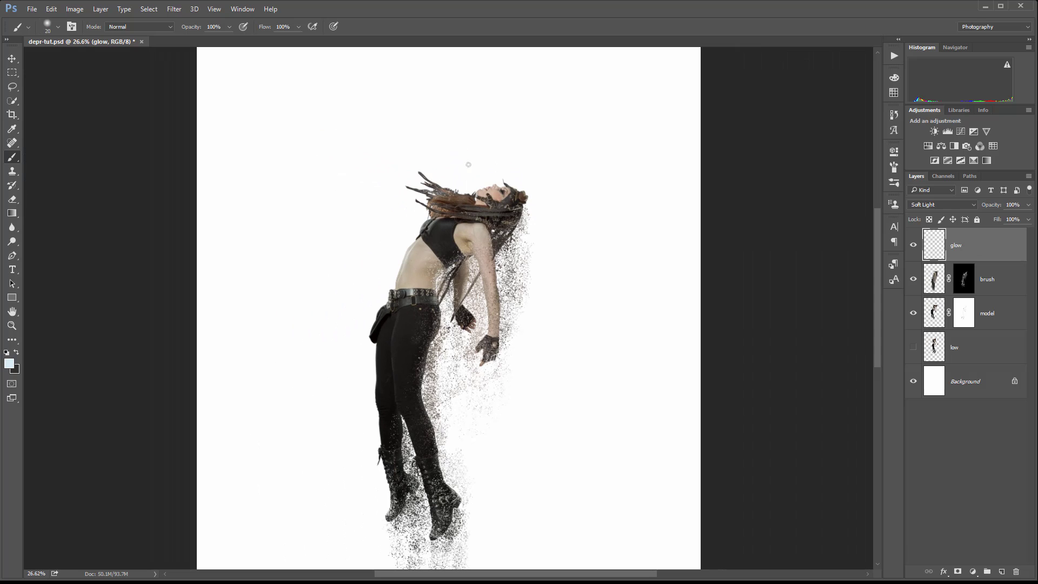
scroll(491, 203, up, 2)
scroll(491, 204, down, 2)
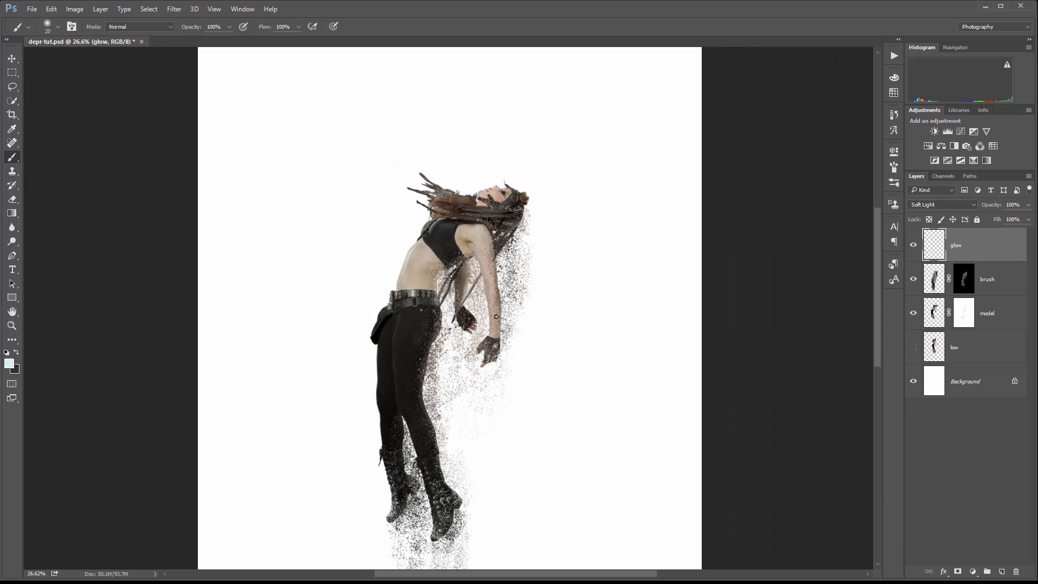
scroll(497, 316, down, 2)
scroll(468, 331, up, 2)
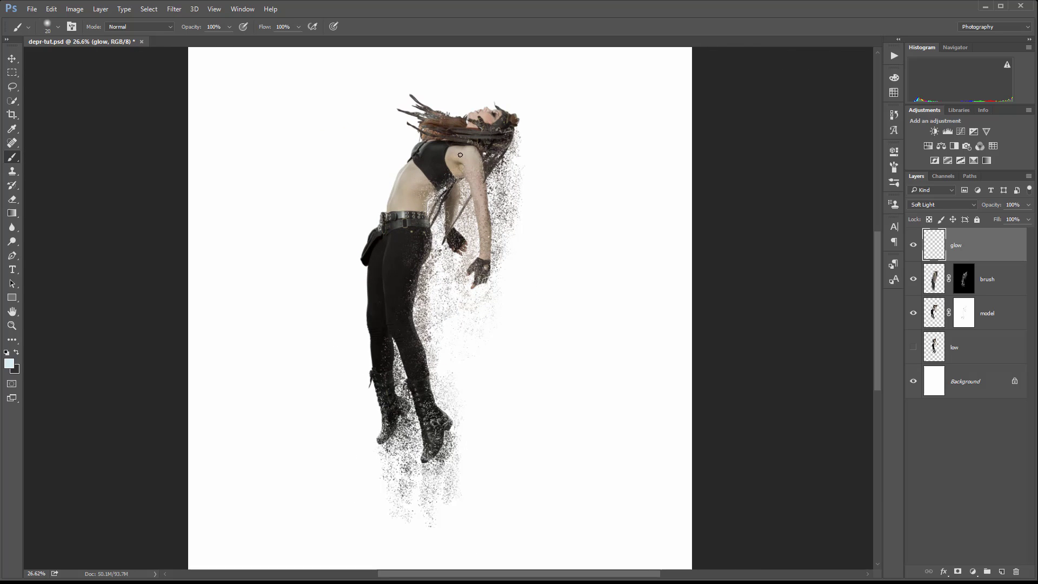